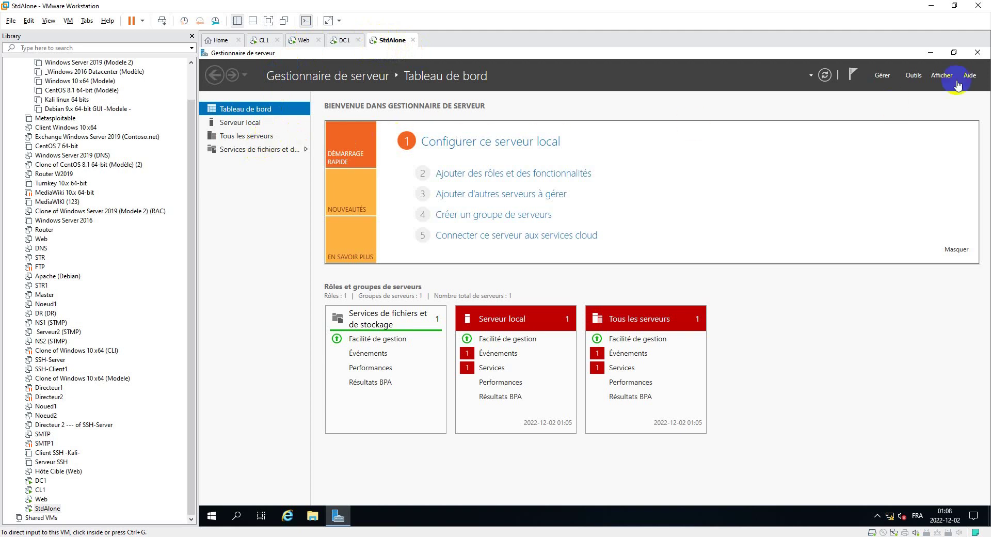
# Start adding roles and features to the local server StdAlone, using role-based installation with StdAlone as the destination server.
pyautogui.click(238, 125)
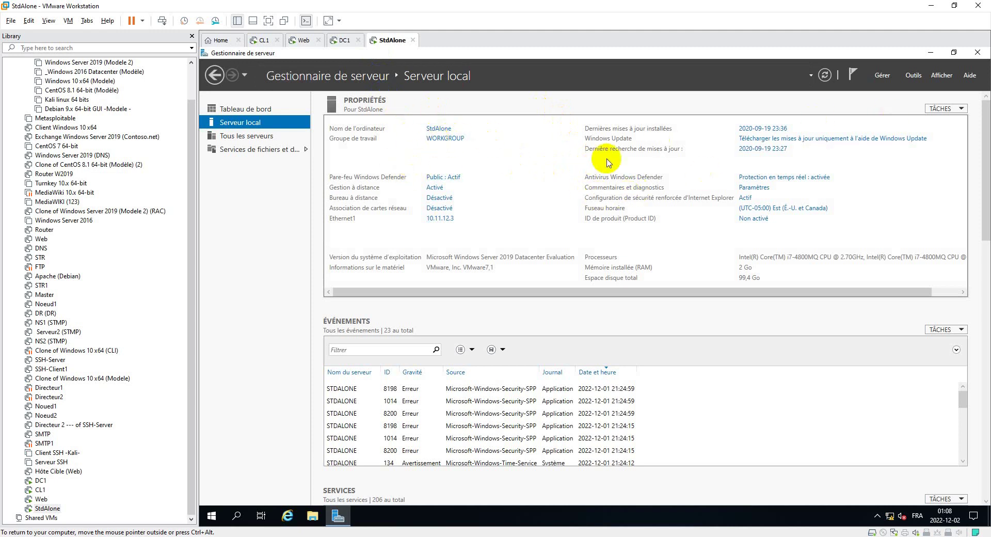
pyautogui.click(882, 75)
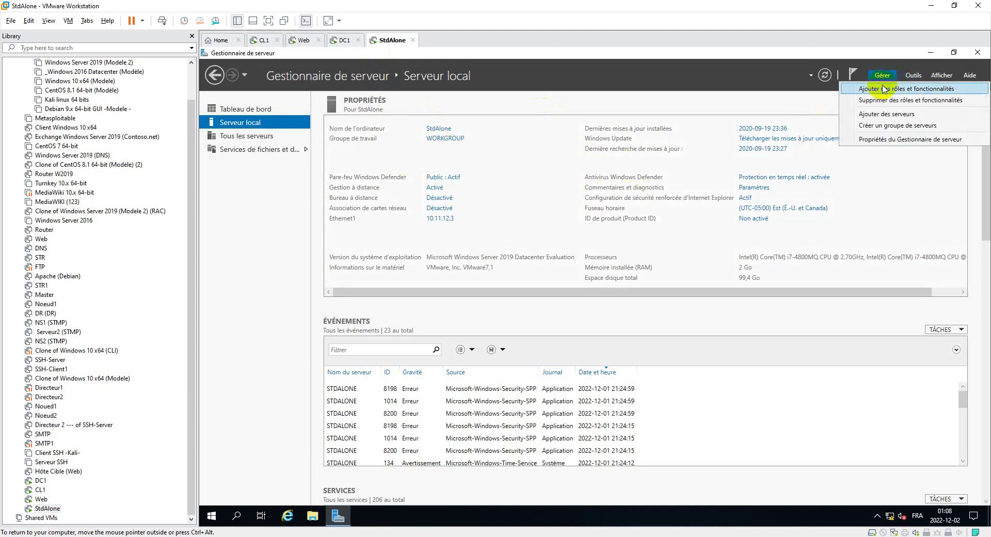
pyautogui.click(877, 85)
pyautogui.click(560, 406)
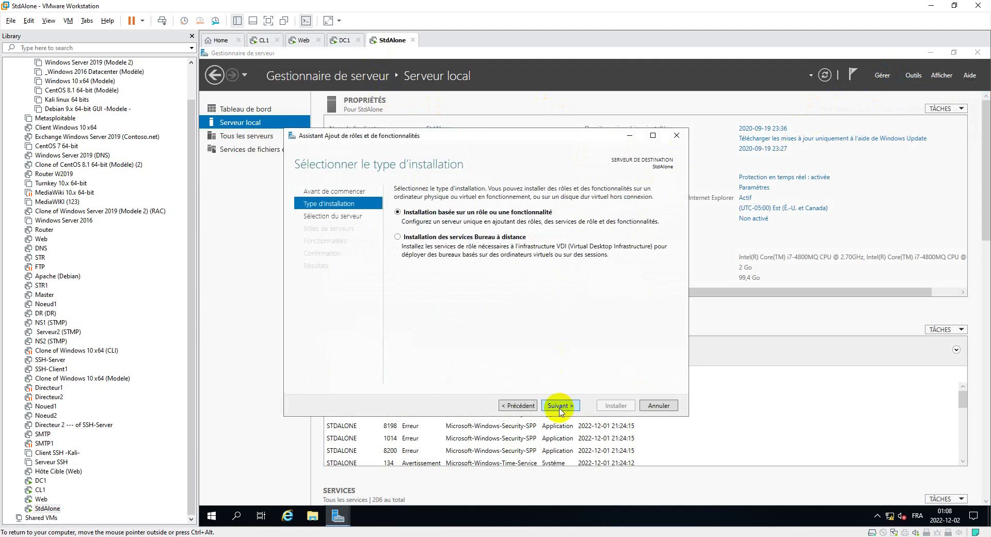
pyautogui.click(560, 406)
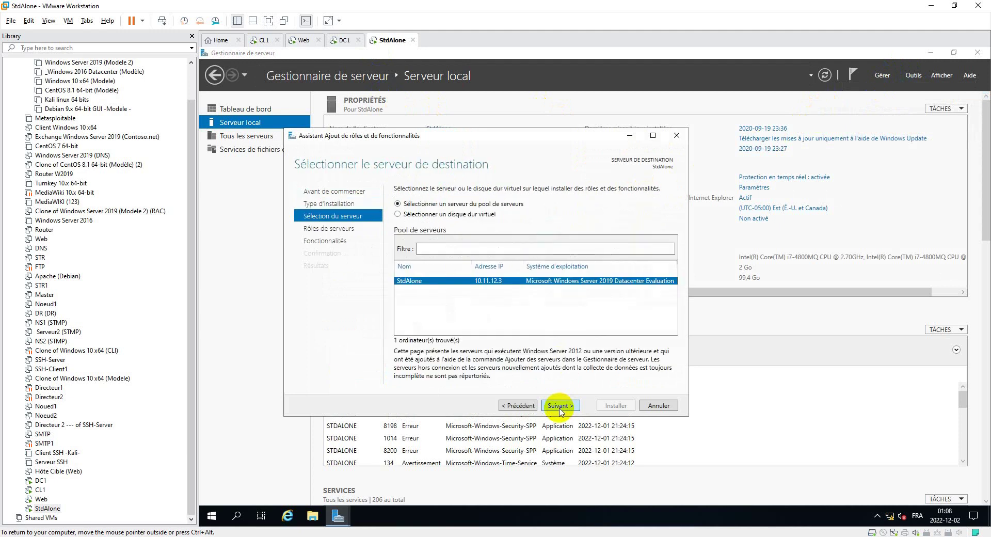
pyautogui.click(560, 406)
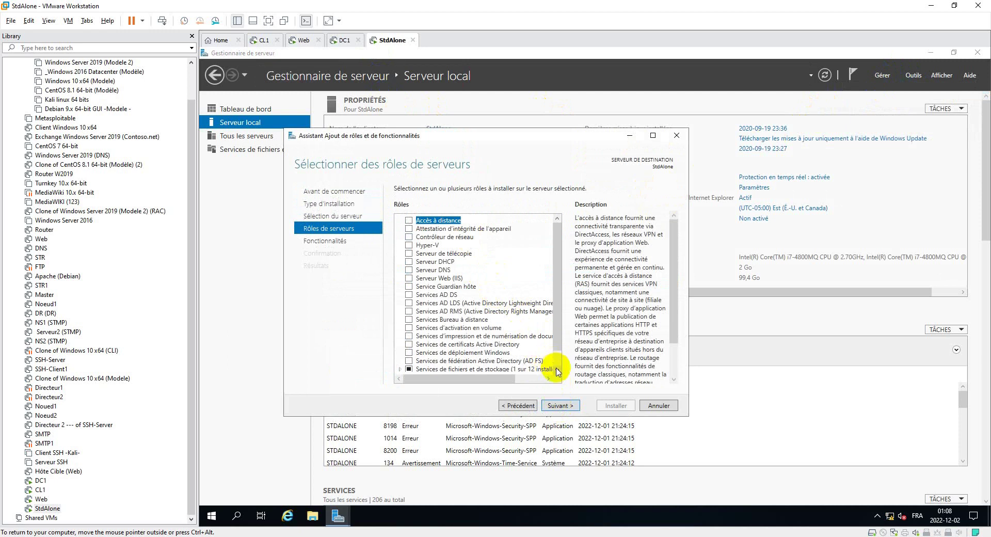
# Select the Services de certificats Active Directory role with its required features, add no other features, and proceed to its role services.
pyautogui.click(505, 344)
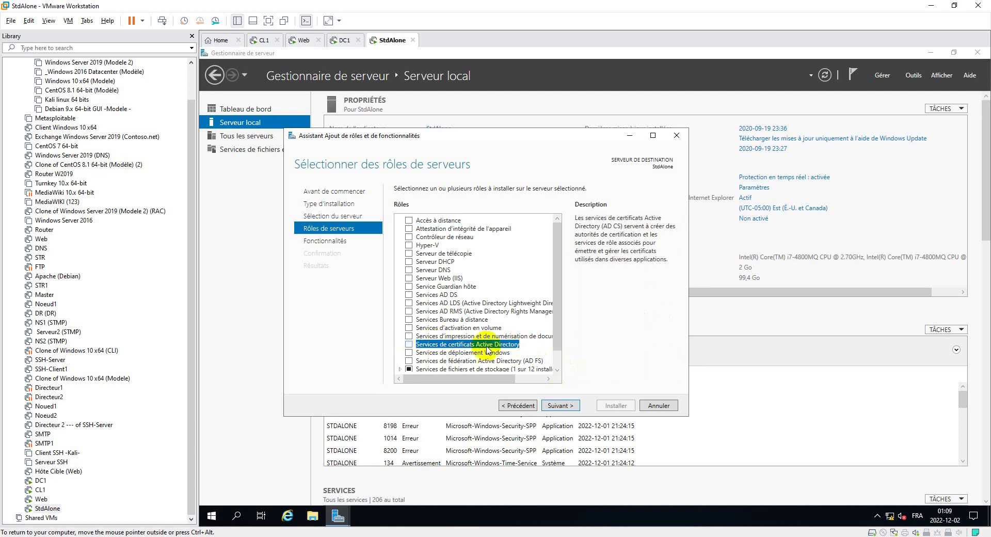
pyautogui.click(409, 344)
pyautogui.click(498, 368)
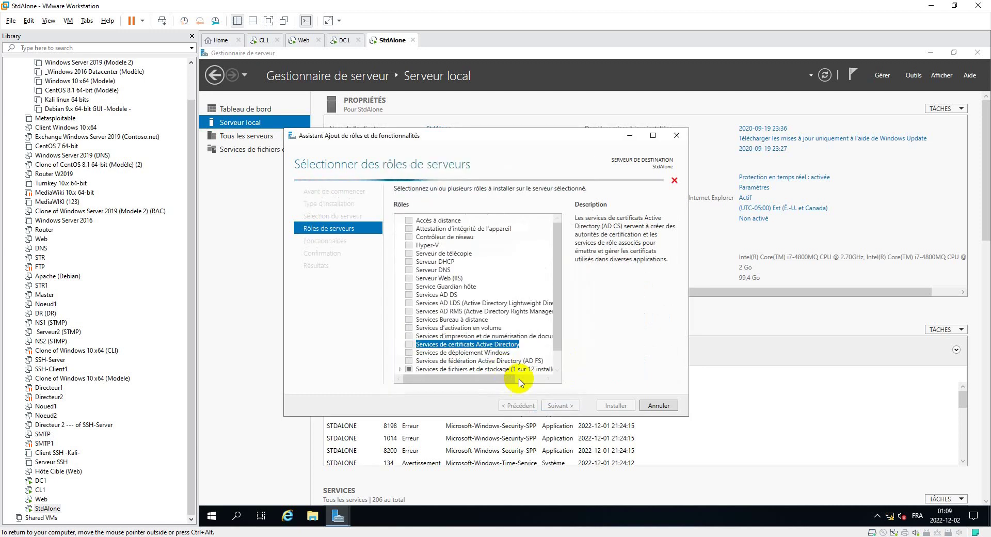
pyautogui.click(560, 405)
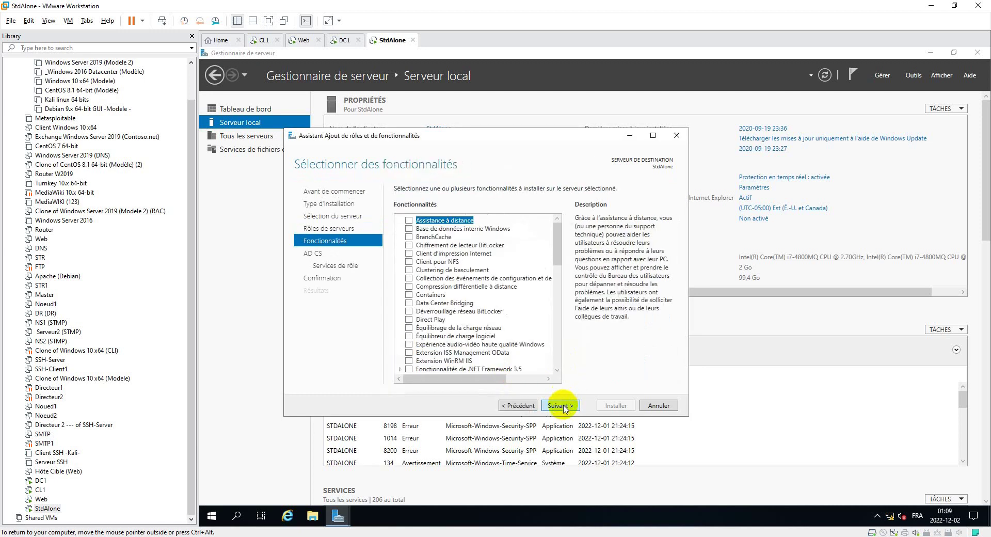
pyautogui.click(560, 405)
pyautogui.click(559, 405)
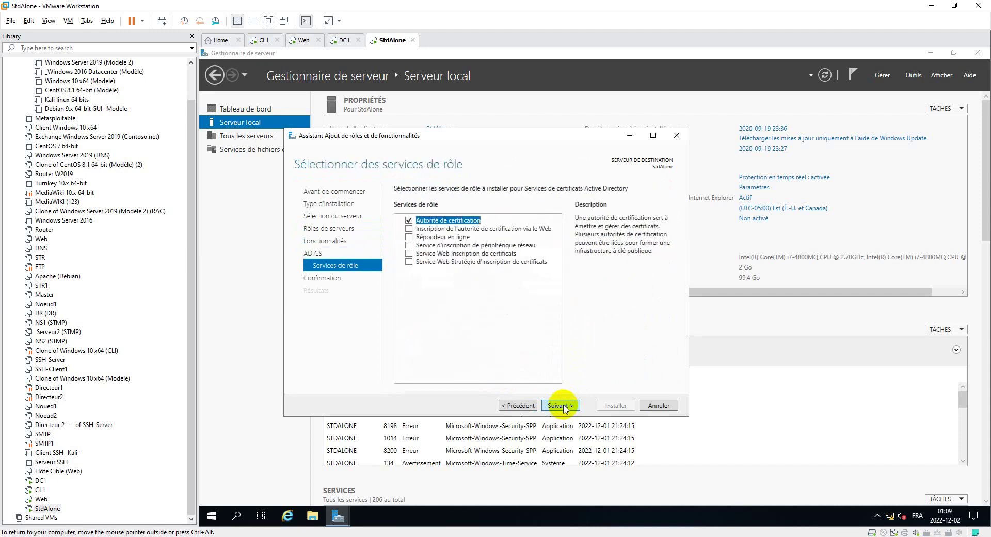
# Add the role services Inscription de l'autorité de certification via le Web and Service Web Inscription de certificats with their required features.
pyautogui.click(408, 229)
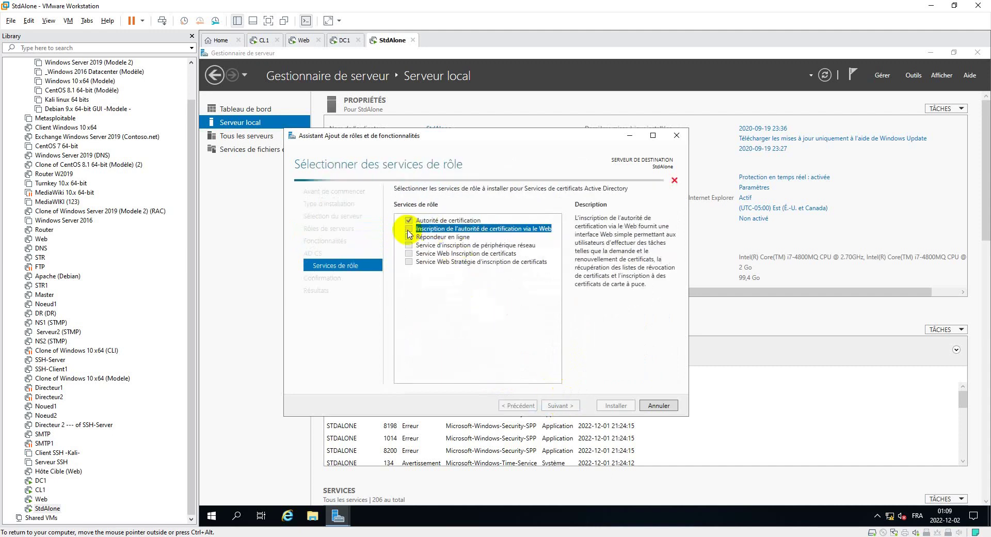
pyautogui.click(489, 367)
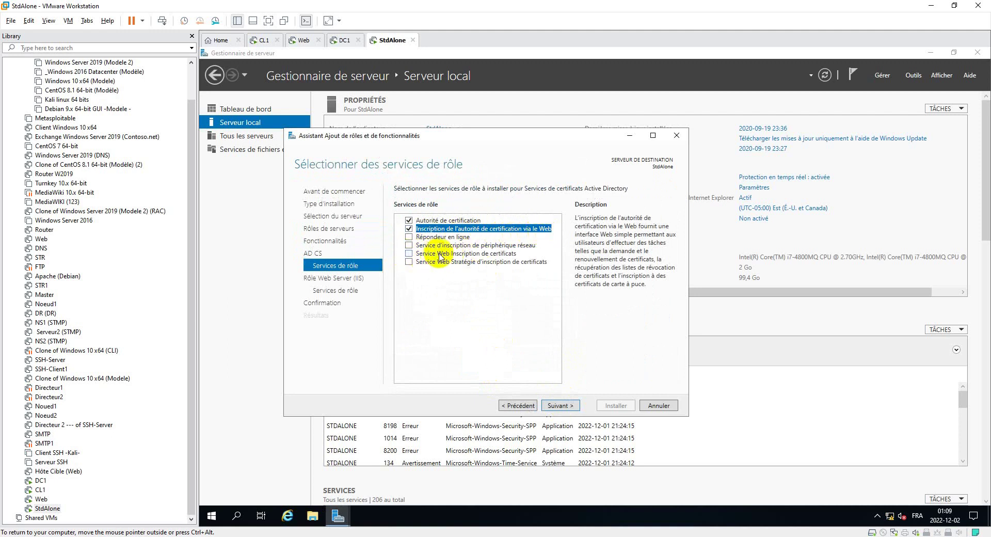
pyautogui.click(416, 254)
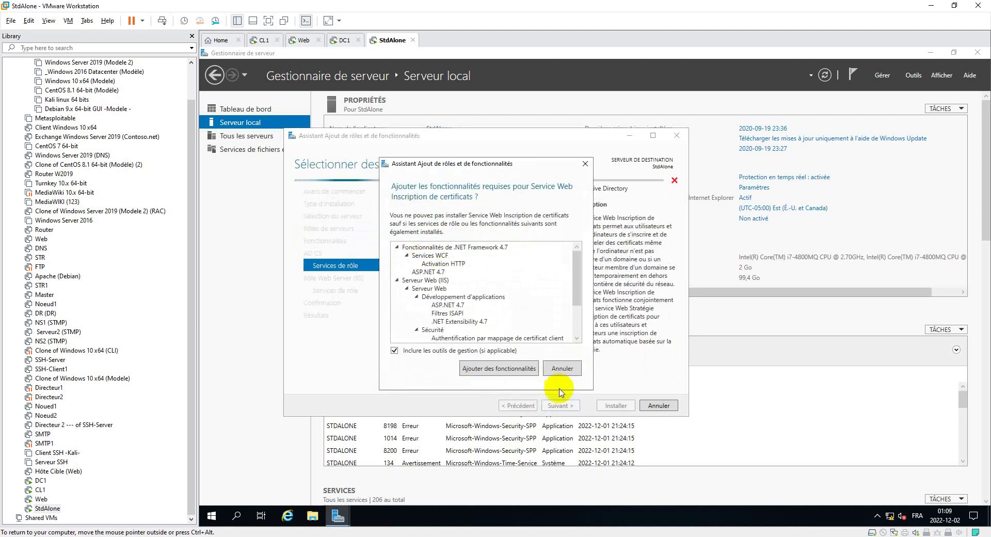
pyautogui.click(526, 367)
# Keep the default Web Server (IIS) role services and start the installation on StdAlone.
pyautogui.click(557, 406)
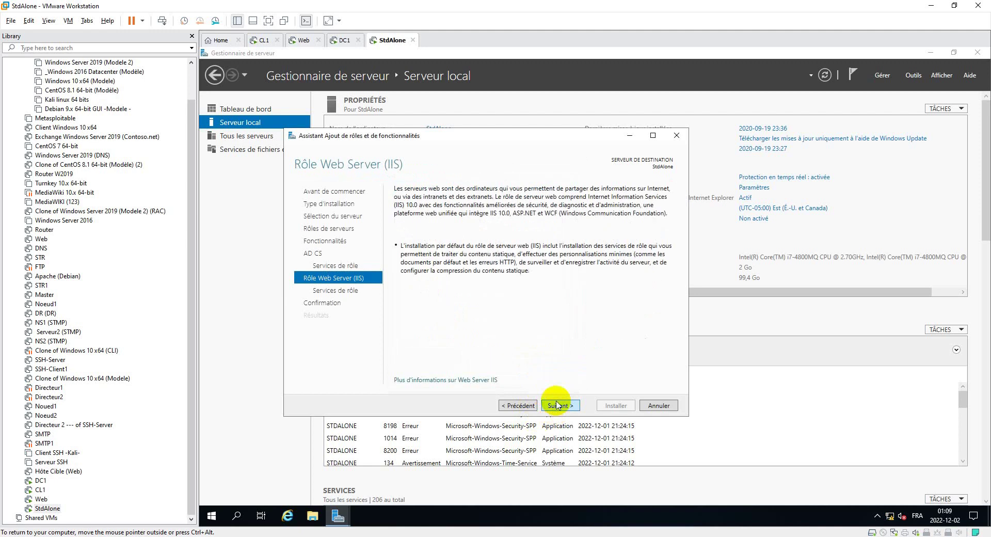
pyautogui.click(557, 405)
pyautogui.click(558, 405)
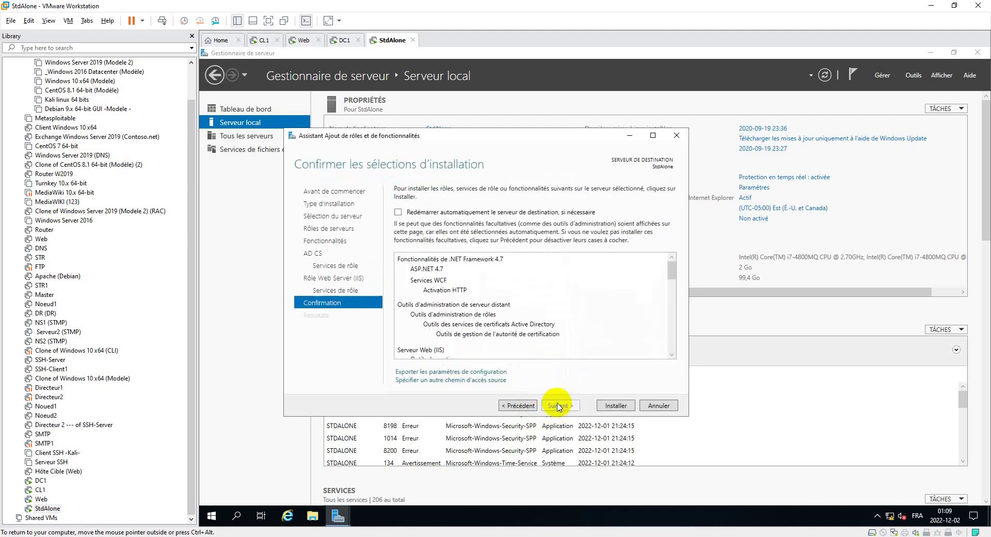
pyautogui.click(615, 405)
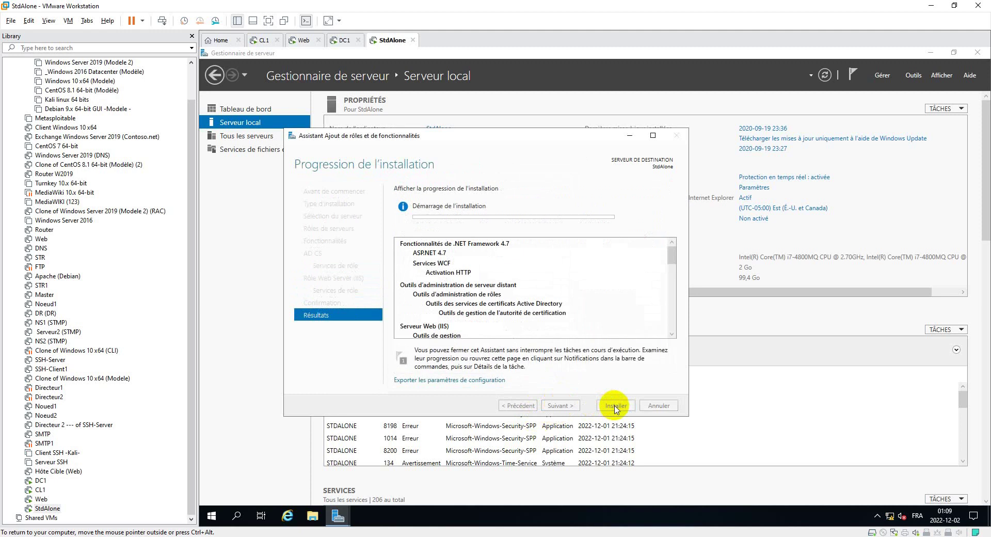
# Switch to the DC1 virtual machine and sign in to the ADATUM administrator account with the account password.
pyautogui.click(342, 40)
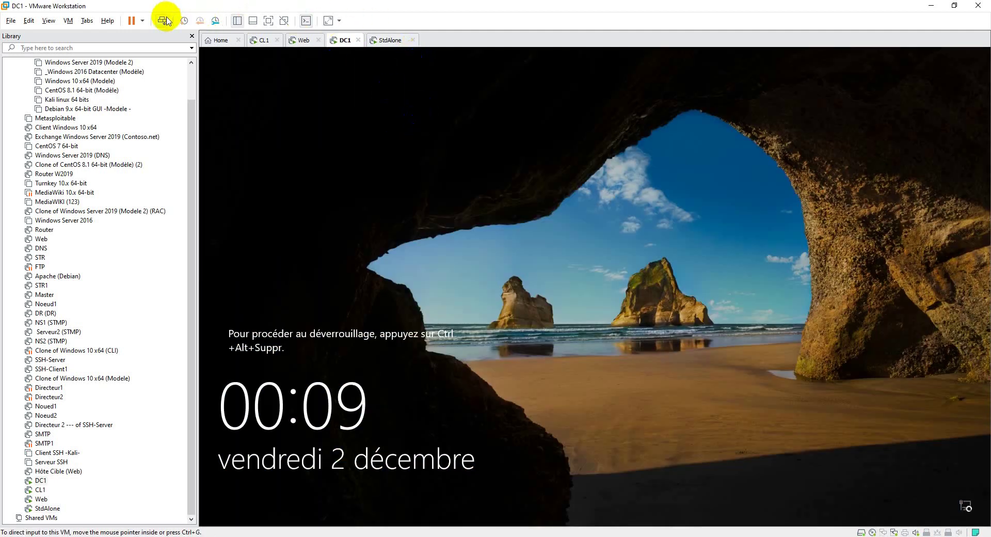
pyautogui.click(162, 20)
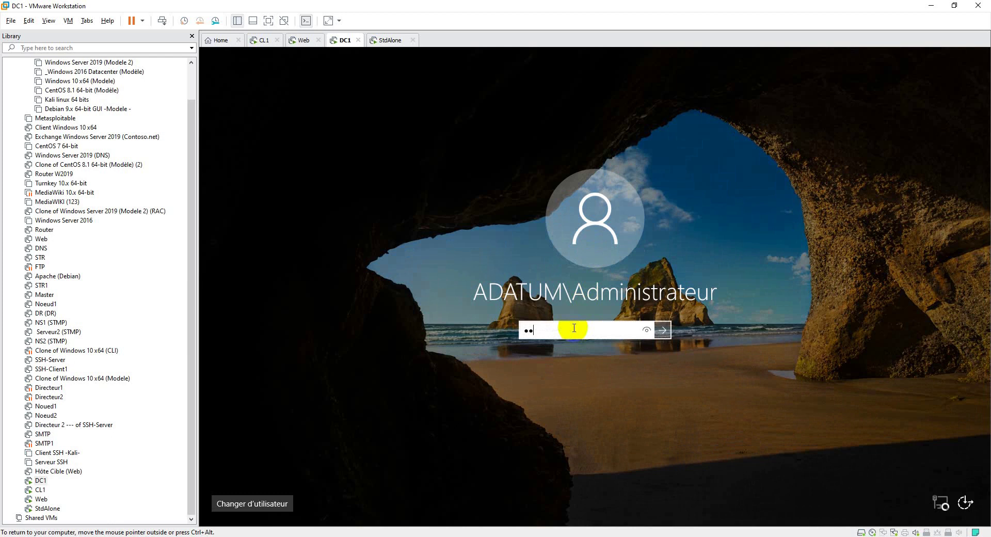
pyautogui.press('Return')
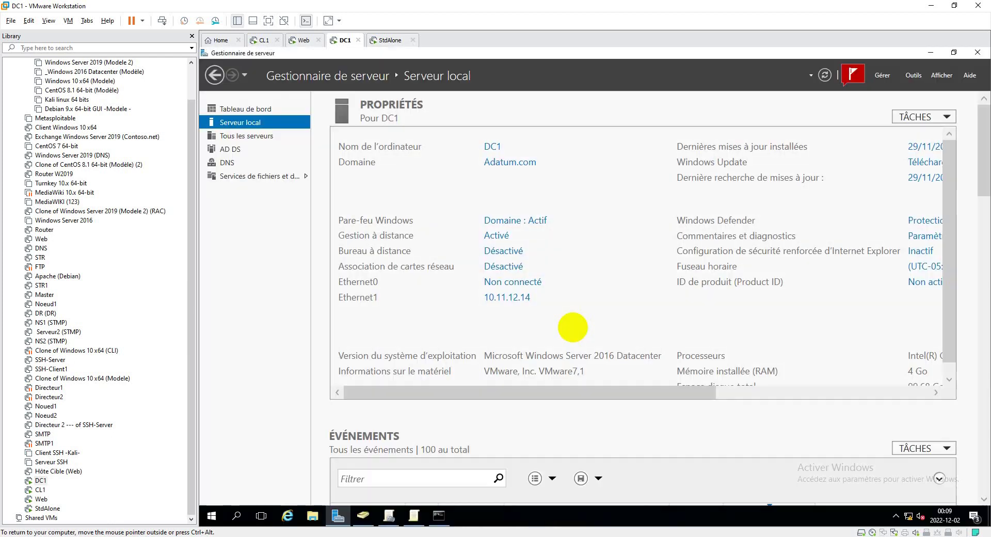
# Start adding roles and features on DC1, using role-based installation with DC1.Adatum.com as the destination server.
pyautogui.click(911, 74)
pyautogui.click(882, 74)
pyautogui.click(883, 89)
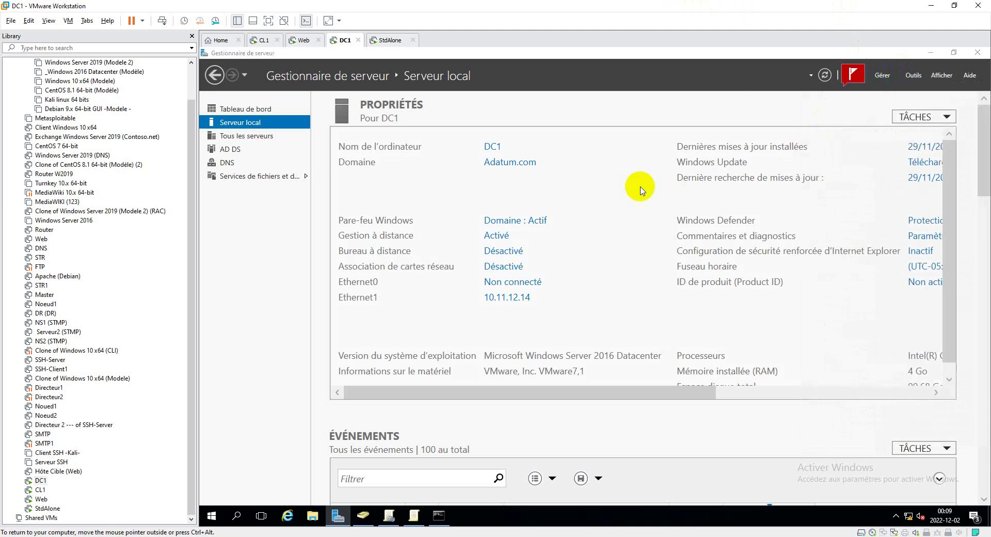
pyautogui.click(587, 432)
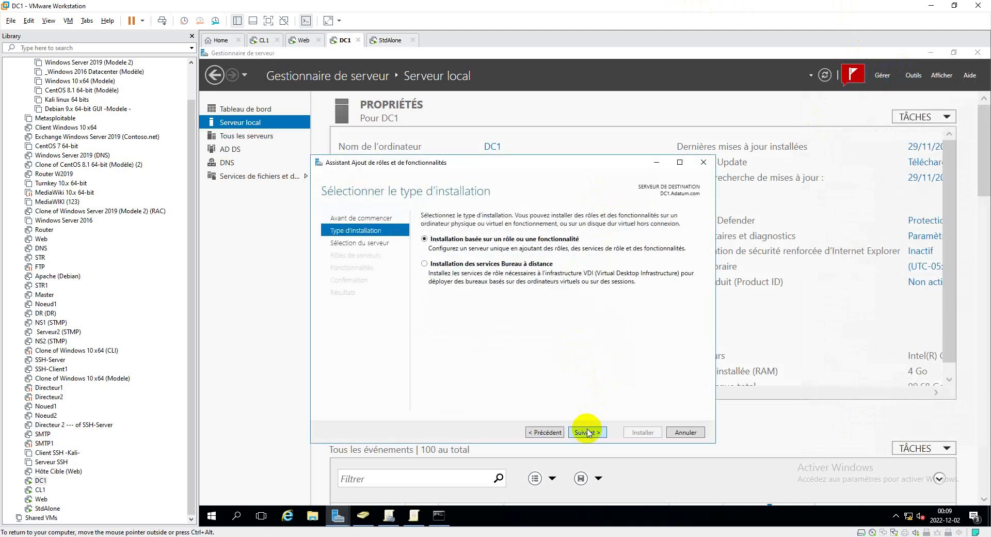
pyautogui.click(587, 432)
pyautogui.click(587, 432)
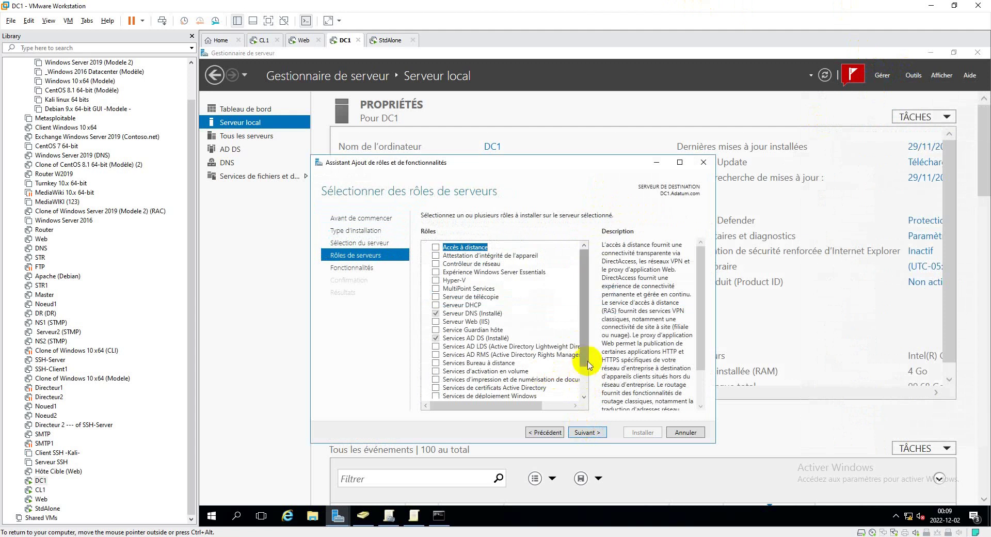
# Select the Services de certificats Active Directory role with its management tools for DC1 and proceed to its role services.
pyautogui.scroll(-2, 583, 393)
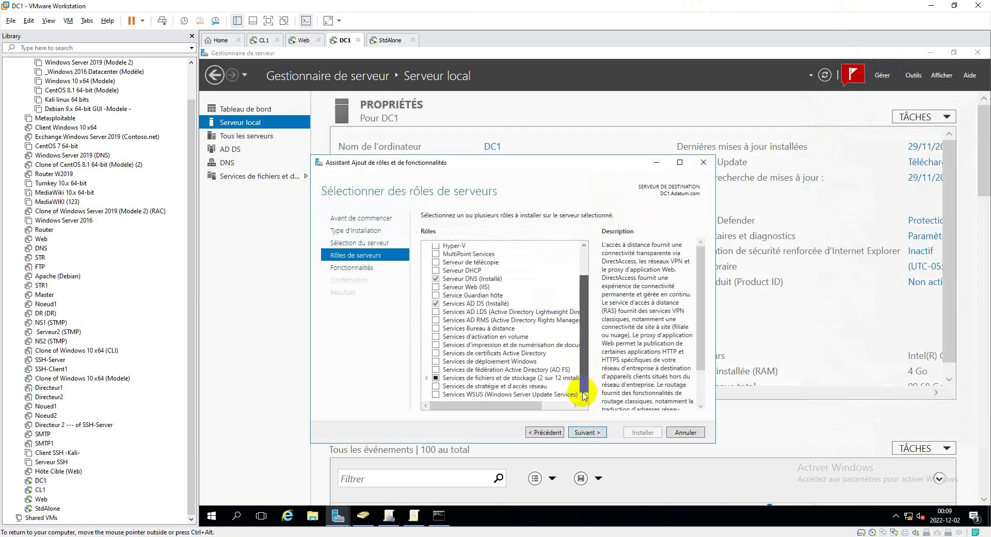
pyautogui.scroll(2, 582, 349)
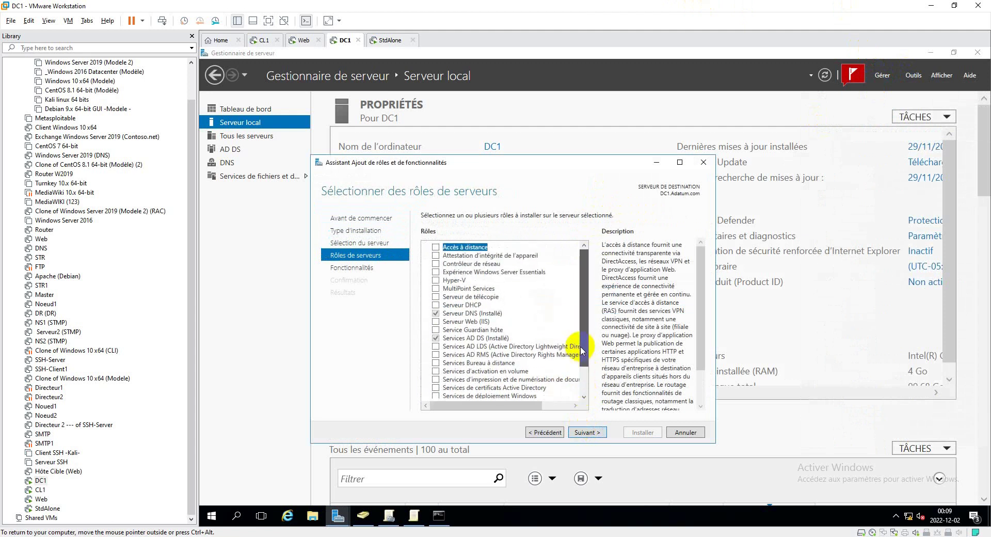
pyautogui.click(546, 432)
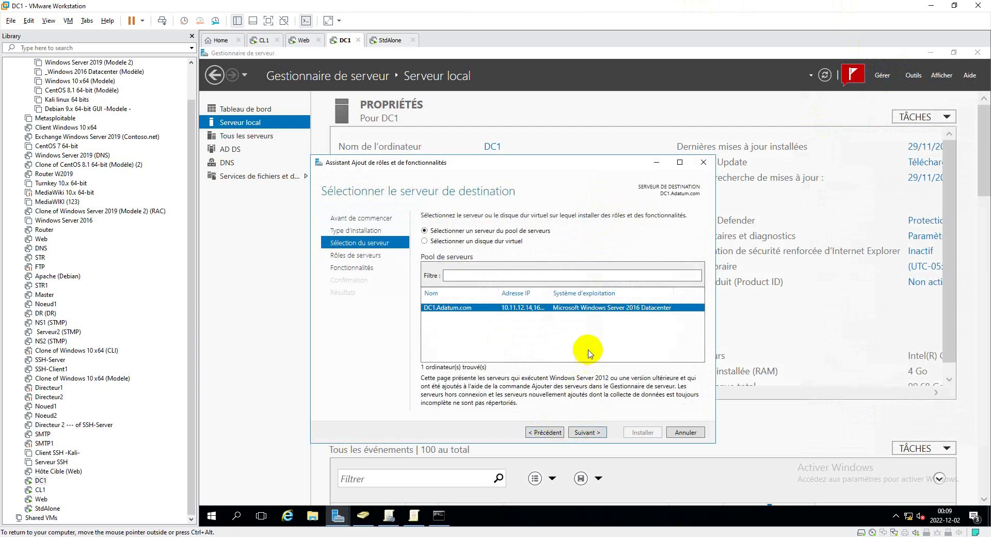
pyautogui.click(580, 432)
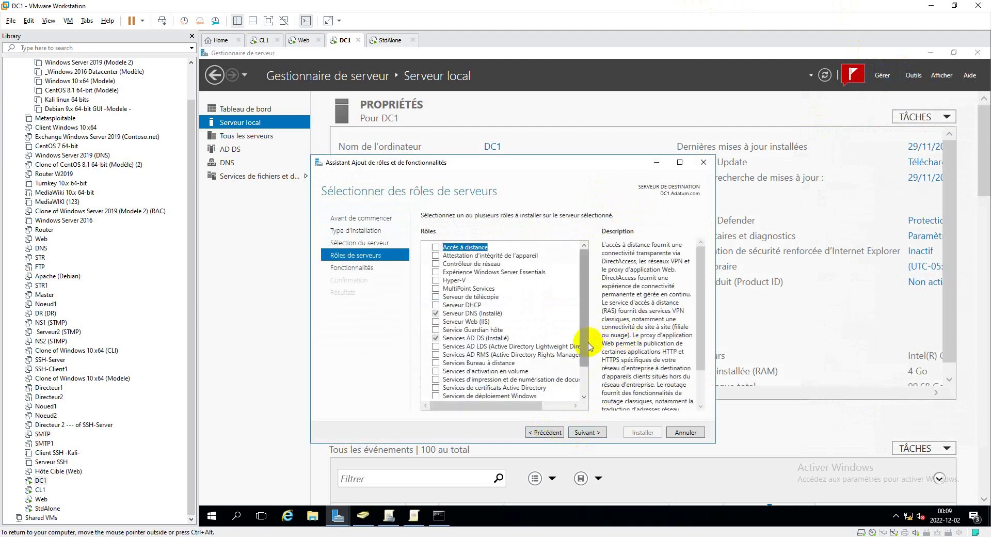
pyautogui.moveTo(587, 343); pyautogui.dragTo(587, 356)
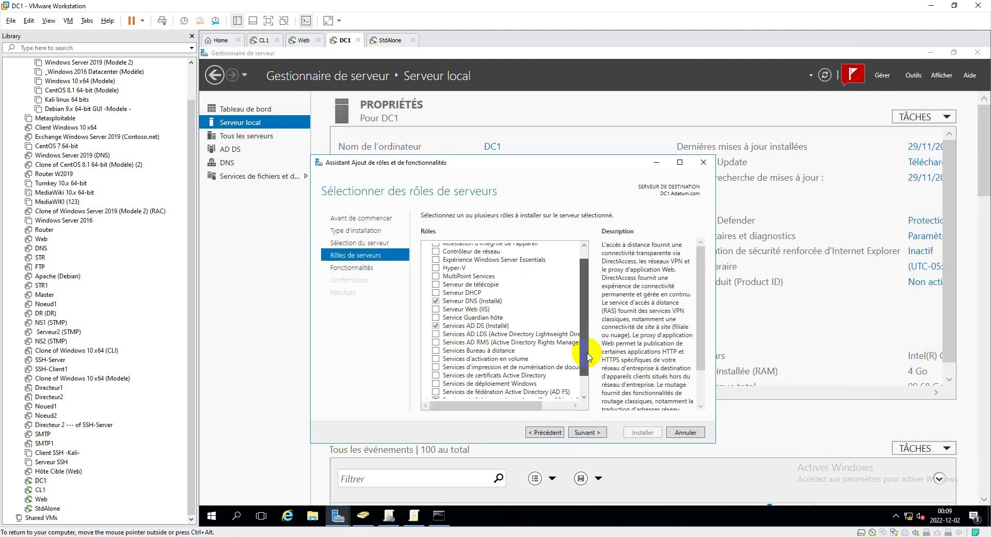
pyautogui.moveTo(588, 353); pyautogui.dragTo(588, 354)
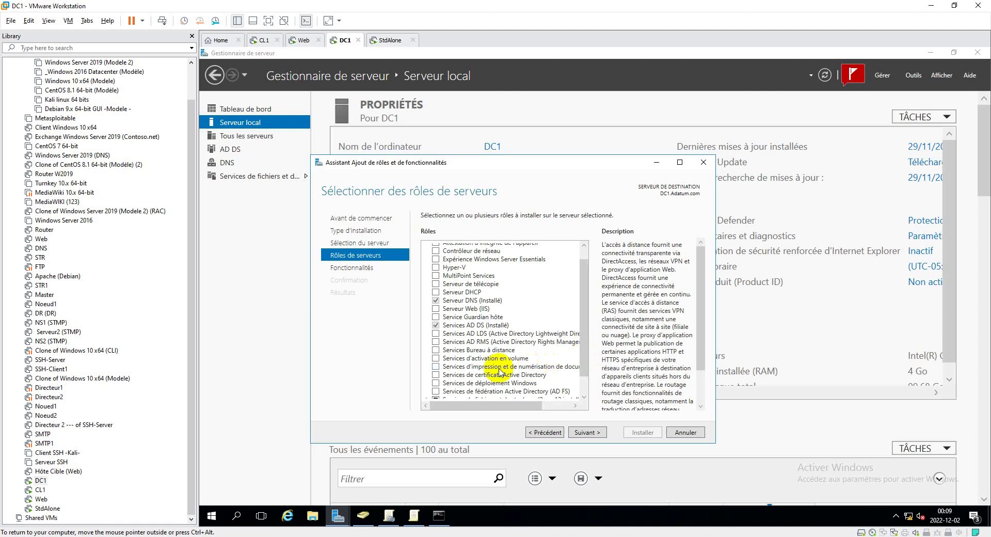
pyautogui.click(436, 375)
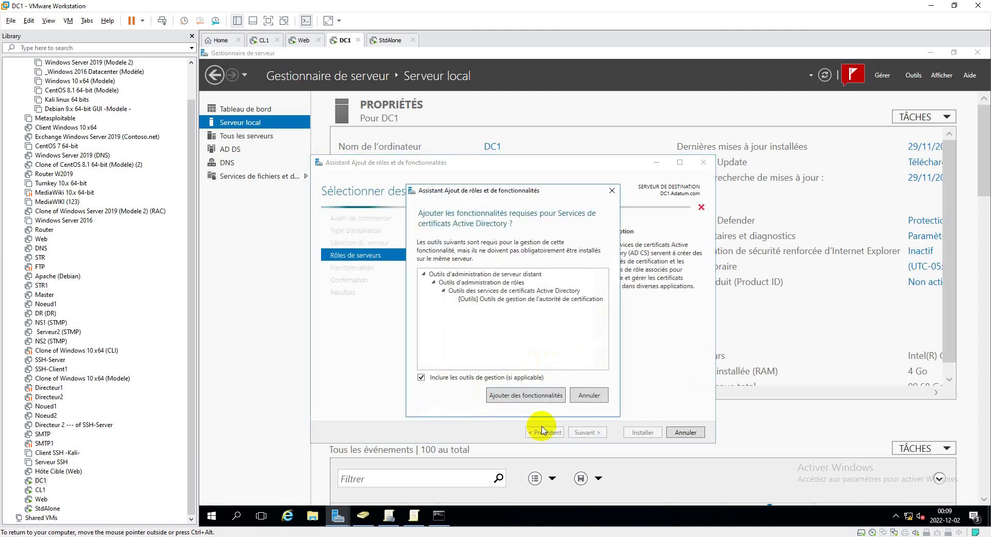
pyautogui.click(536, 398)
pyautogui.click(587, 434)
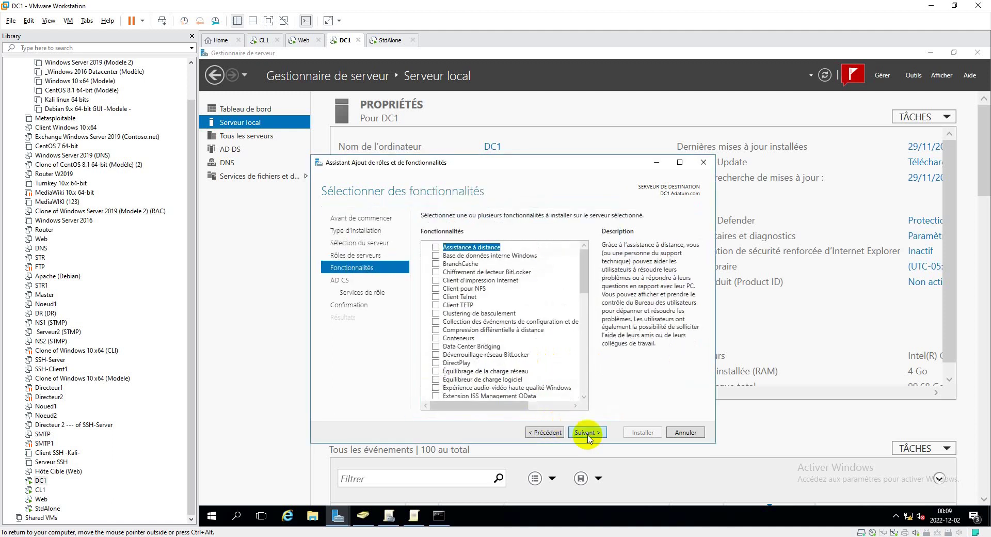
pyautogui.click(587, 433)
pyautogui.click(588, 433)
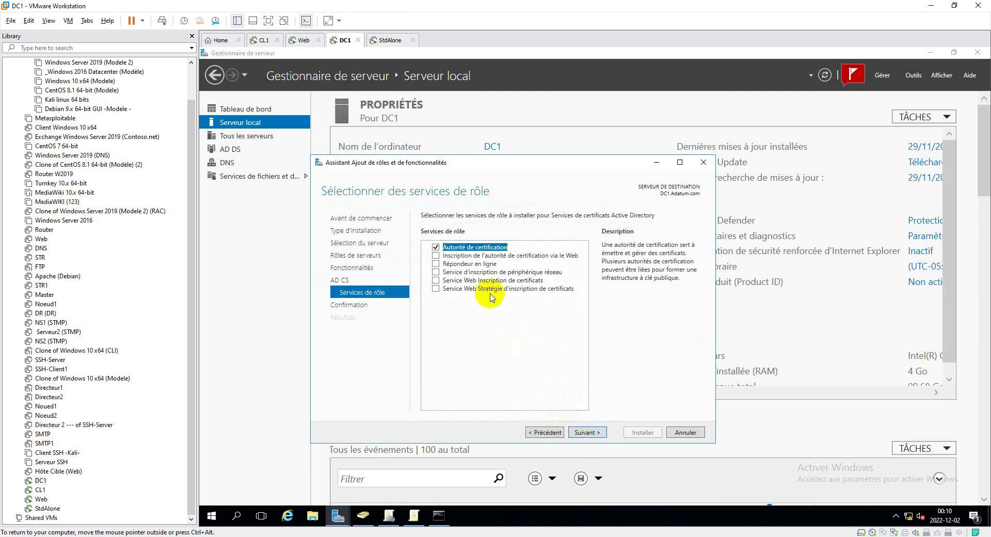
# Add the web enrollment role services Inscription de l'autorité de certification via le Web and Service Web Inscription de certificats on DC1, including required features.
pyautogui.click(436, 255)
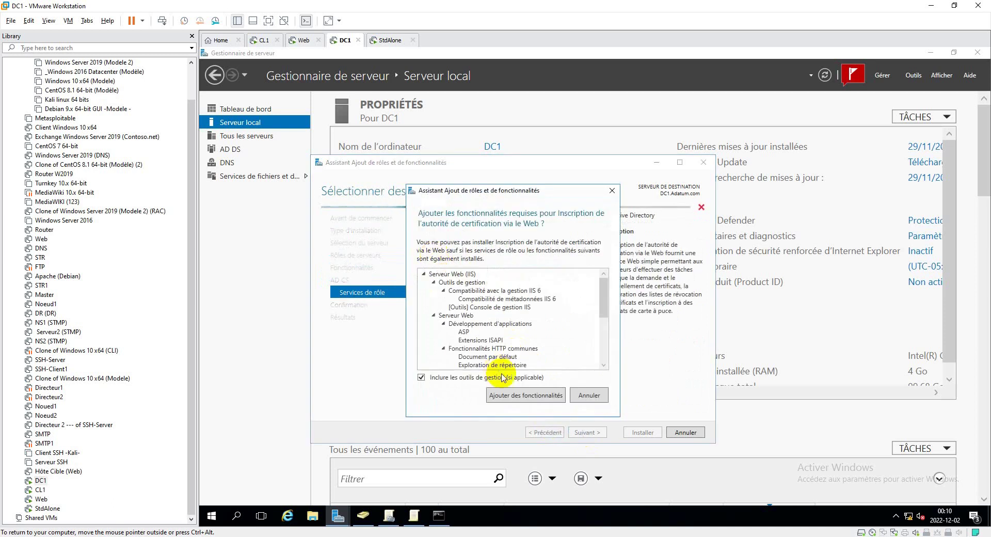
pyautogui.click(592, 395)
pyautogui.click(436, 255)
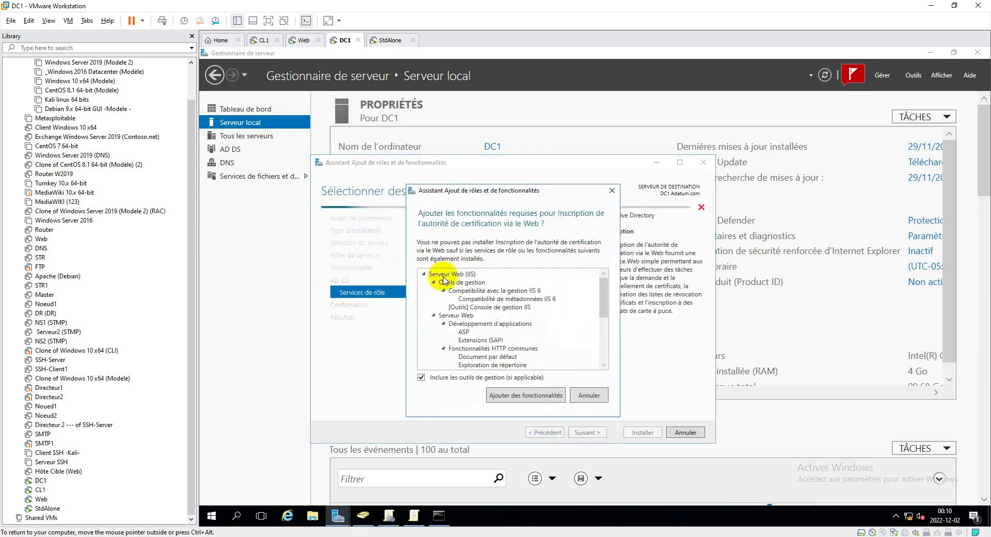
pyautogui.click(513, 396)
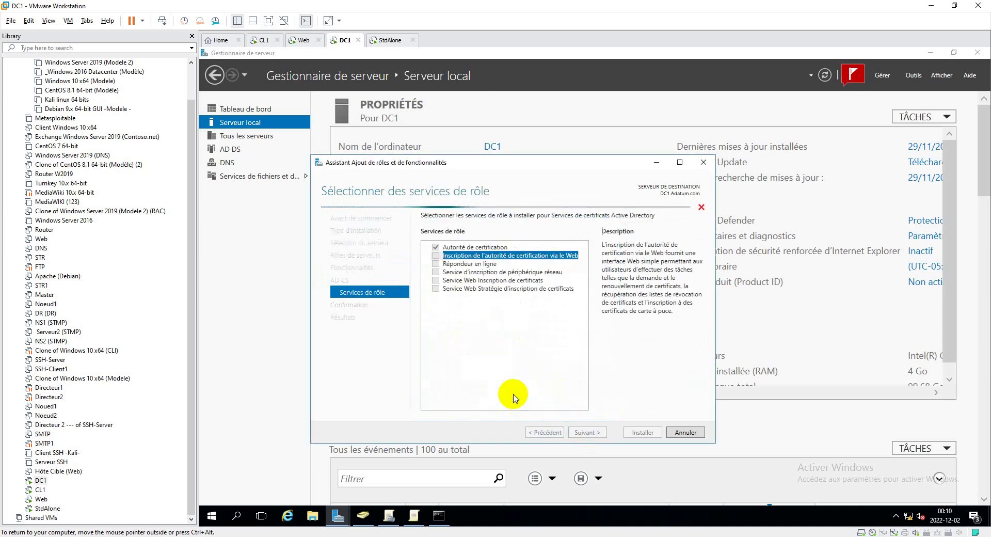
pyautogui.click(436, 280)
pyautogui.click(543, 397)
# Keep the default Web Server (IIS) role services for DC1 and proceed to the installation confirmation.
pyautogui.click(584, 433)
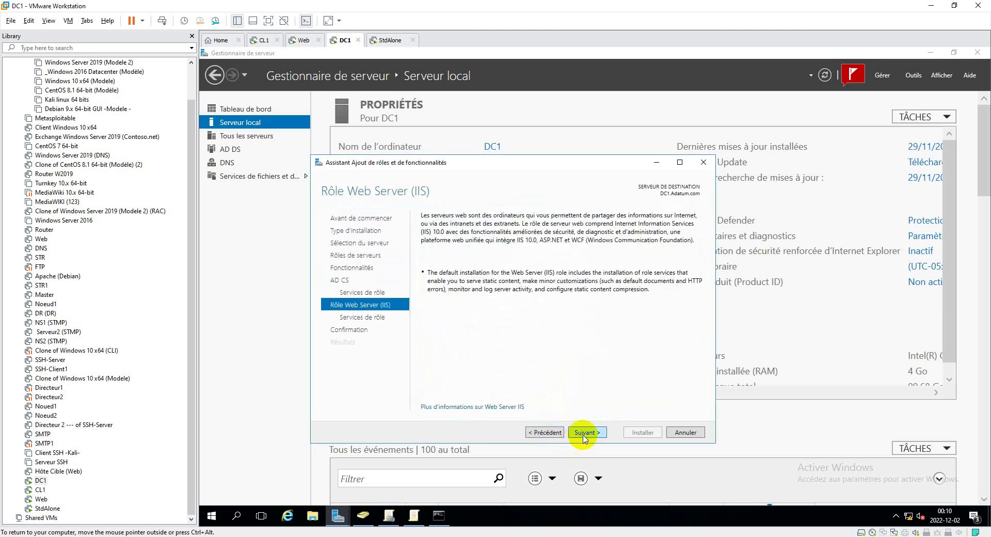
pyautogui.click(585, 434)
pyautogui.click(585, 433)
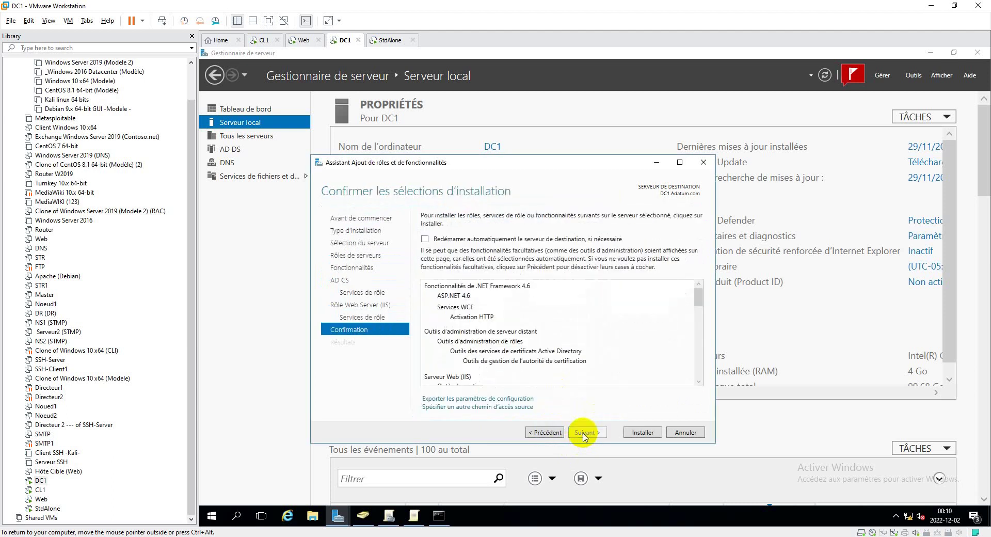
# Start the role installation on DC1 and open the AD CS configuration on StdAlone, keeping the STDALONE\Administrateur credentials.
pyautogui.click(631, 434)
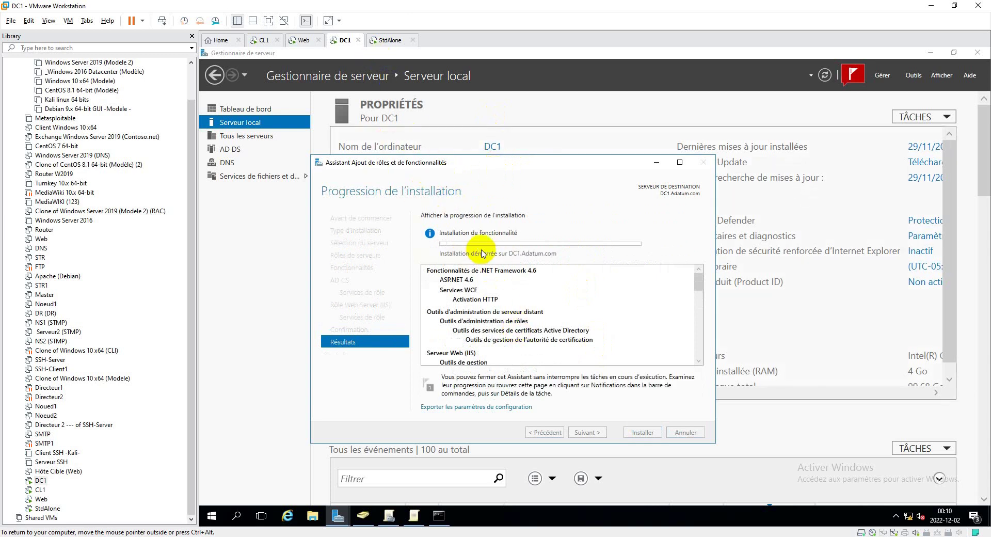
pyautogui.click(390, 39)
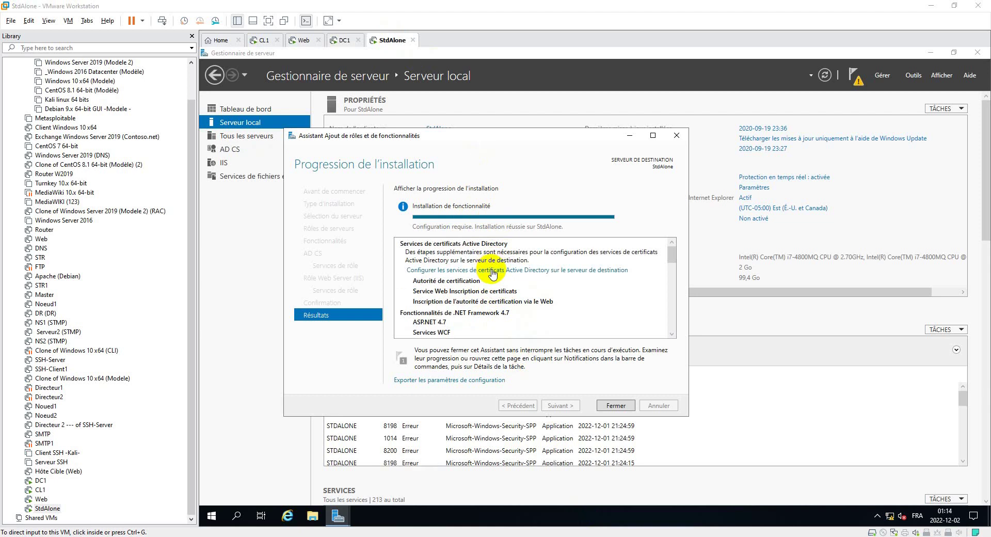
pyautogui.click(492, 274)
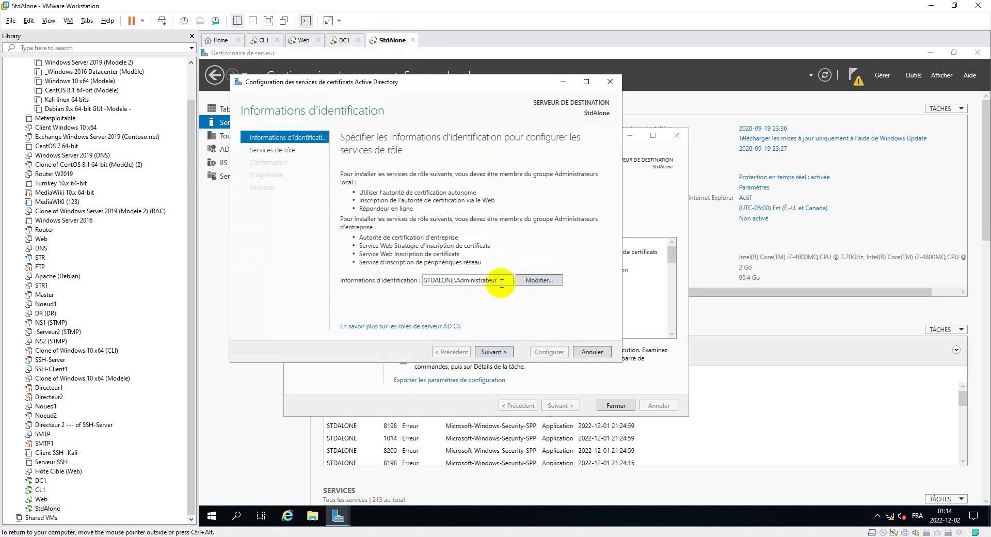
pyautogui.moveTo(502, 284); pyautogui.dragTo(425, 284)
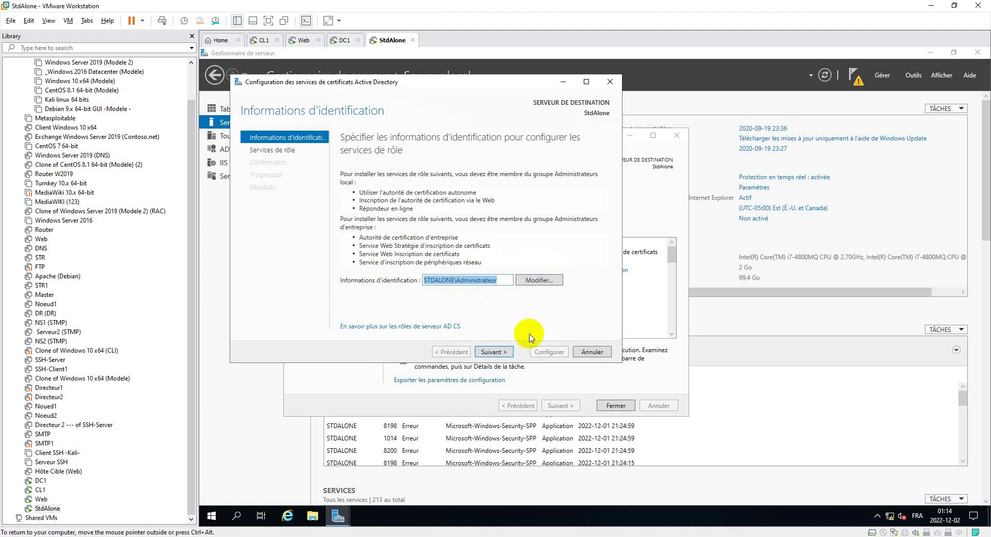
pyautogui.click(493, 352)
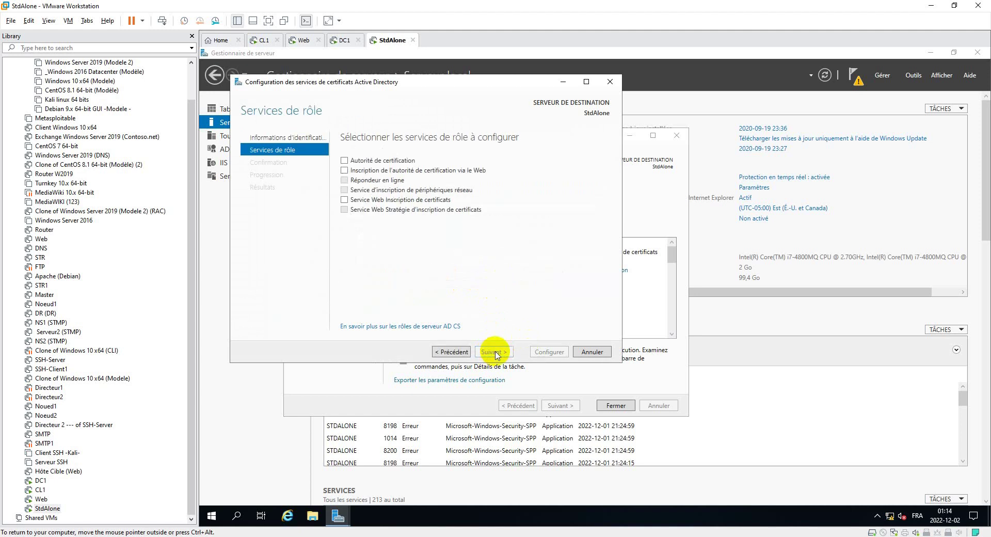
# Choose Autorité de certification and Inscription de l'autorité de certification via le Web as the role services to configure on StdAlone.
pyautogui.click(345, 161)
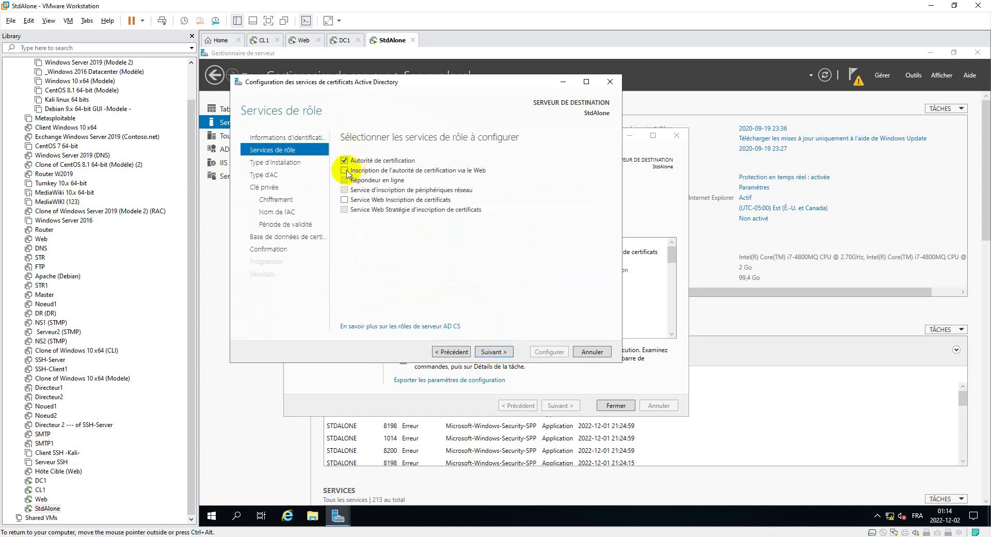
pyautogui.click(344, 171)
pyautogui.click(344, 199)
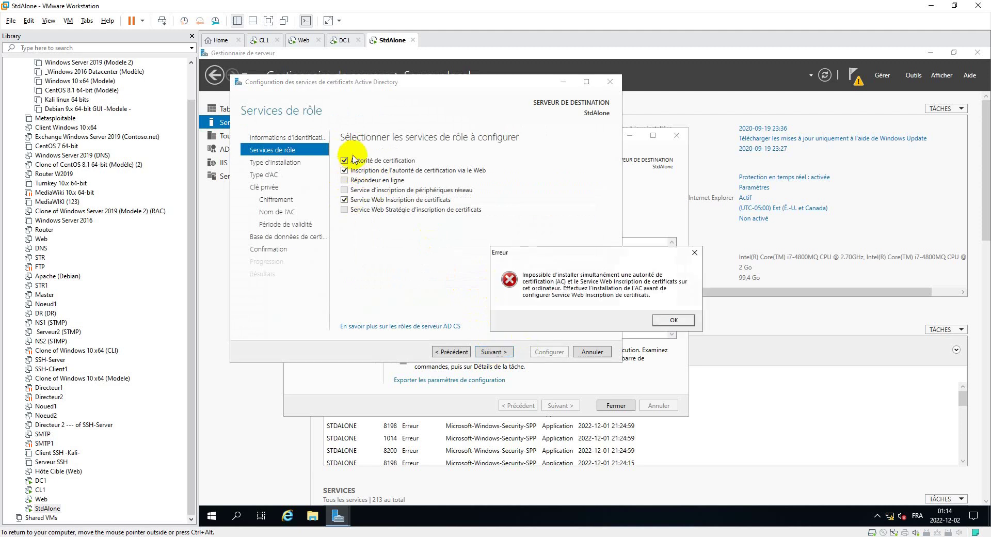
pyautogui.click(666, 320)
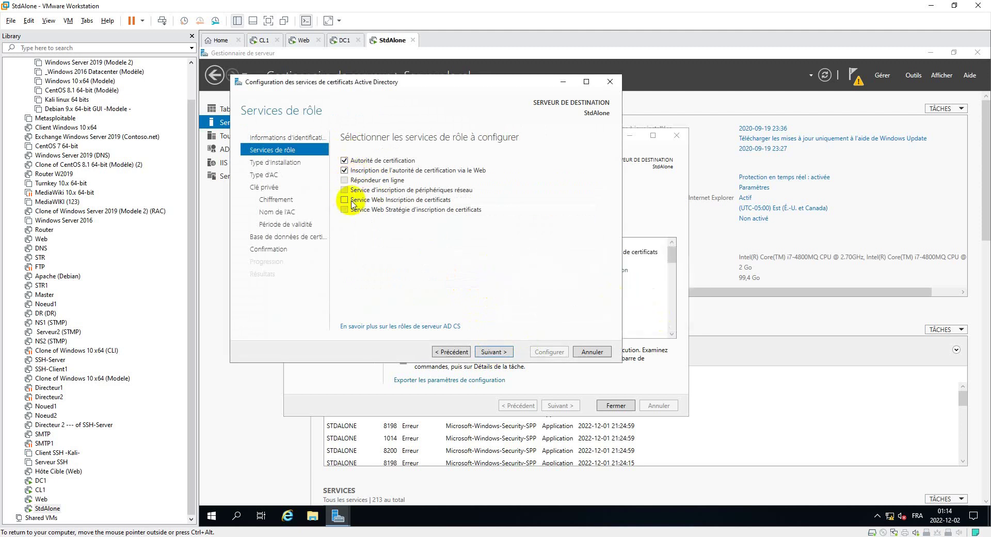
pyautogui.click(504, 352)
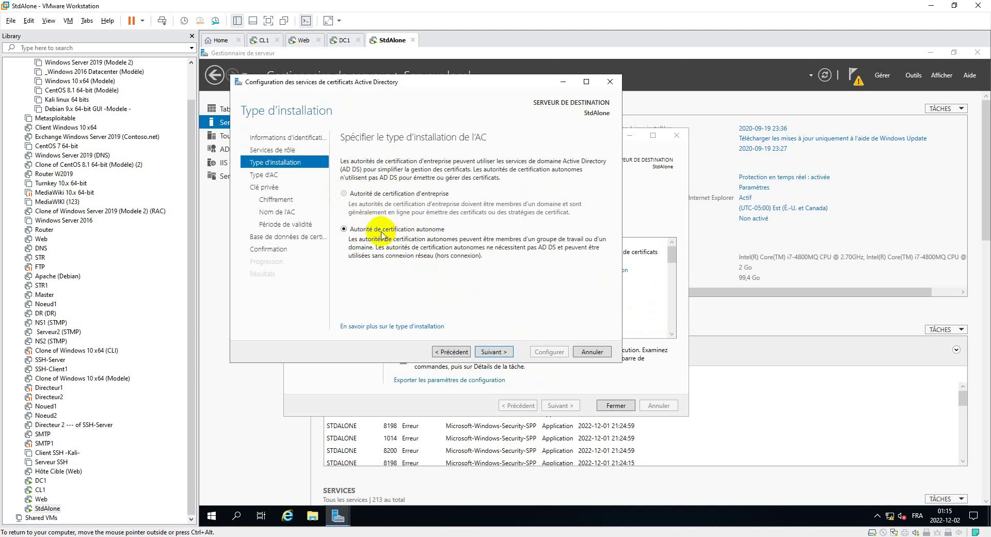
# Set up StdAlone as a standalone root certification authority with a newly created private key.
pyautogui.click(494, 352)
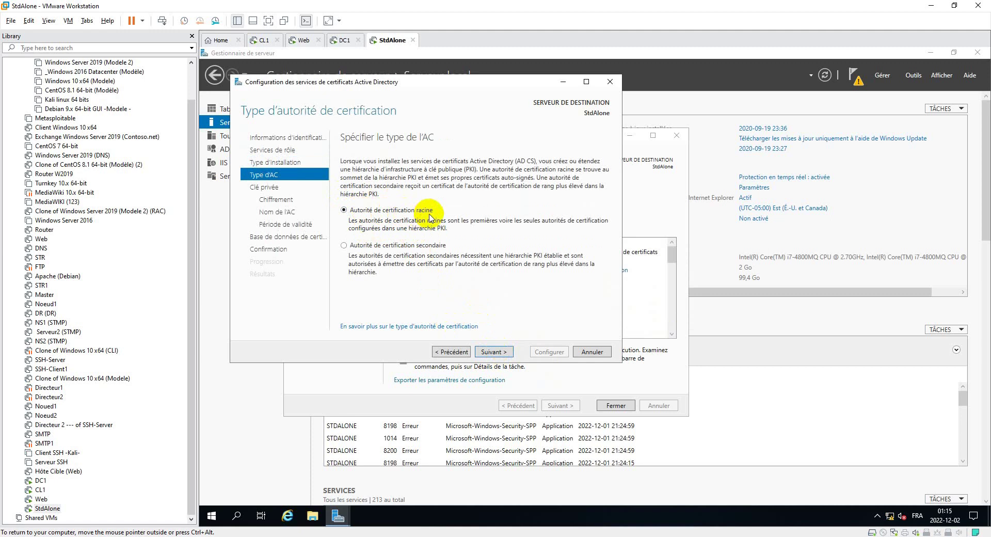
pyautogui.click(492, 352)
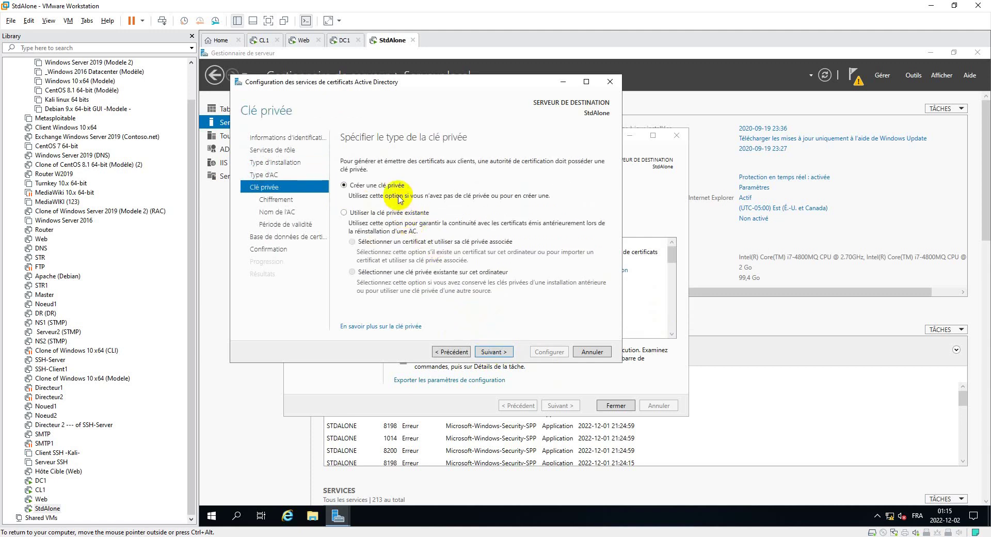
pyautogui.click(491, 351)
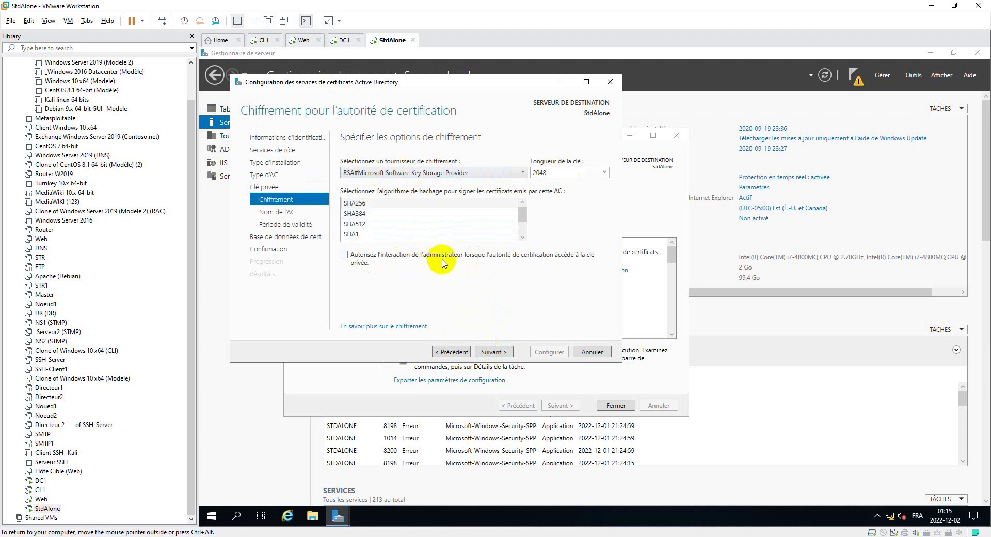
# Accept RSA 2048-bit encryption with SHA256, the CA name STDALONE-CA, a 5-year validity period and the default database locations.
pyautogui.click(492, 351)
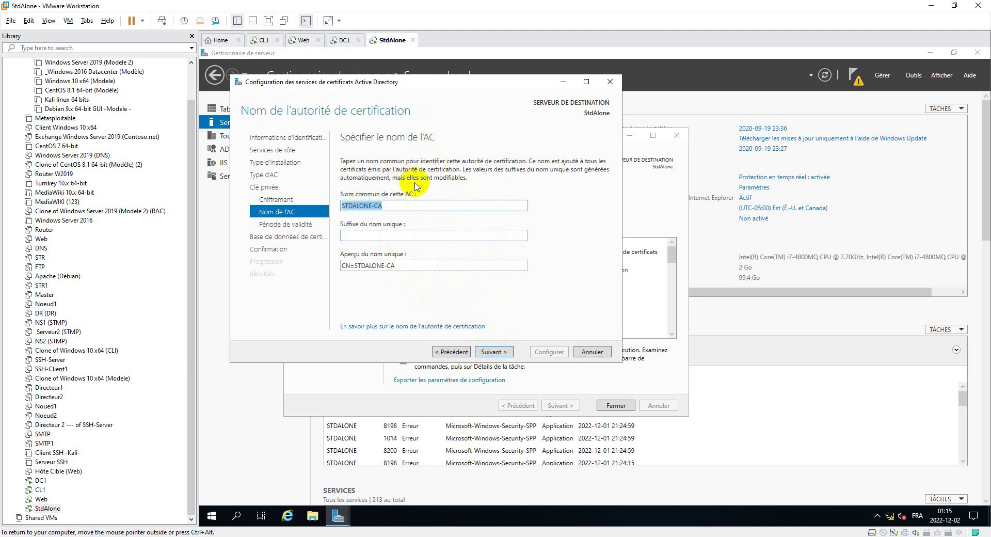
pyautogui.tripleClick(443, 266)
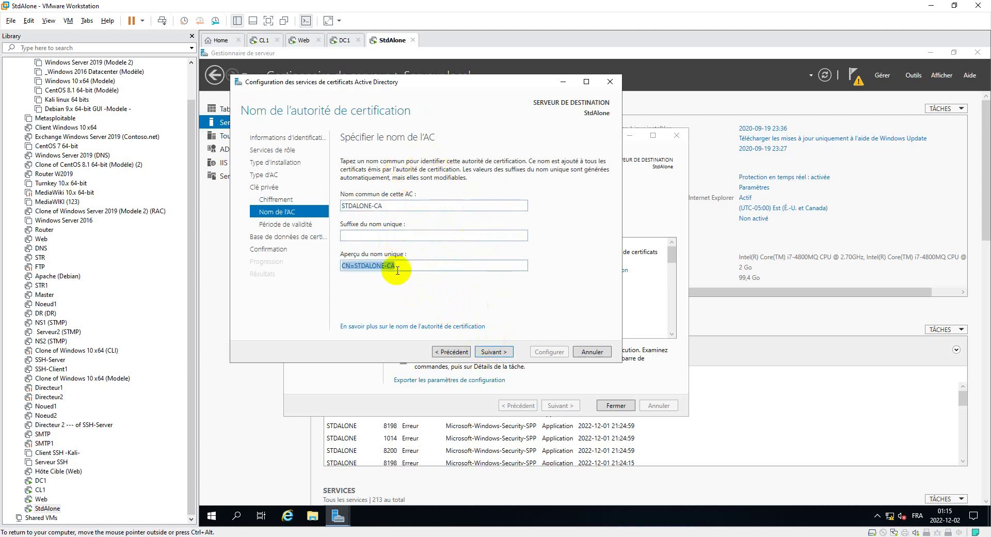
pyautogui.click(503, 353)
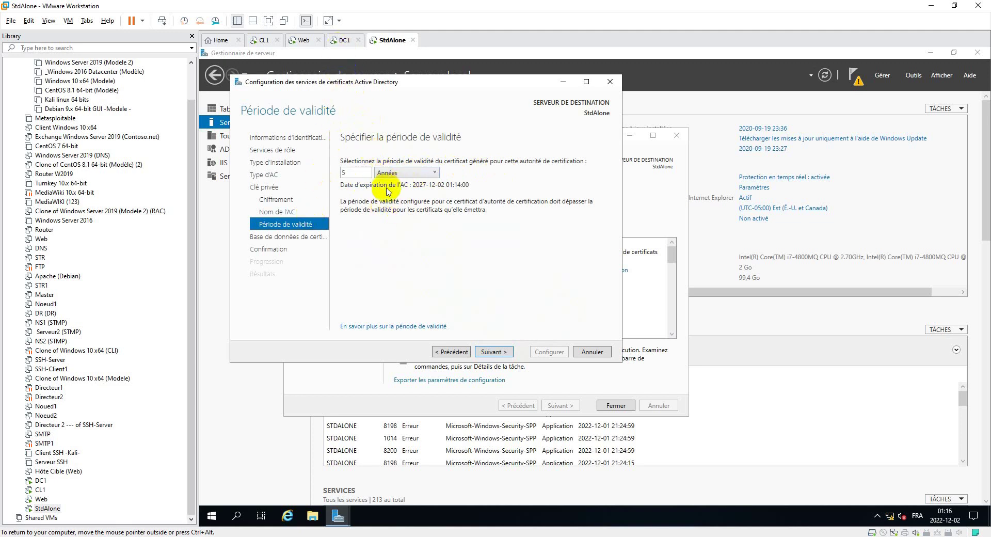
pyautogui.click(490, 351)
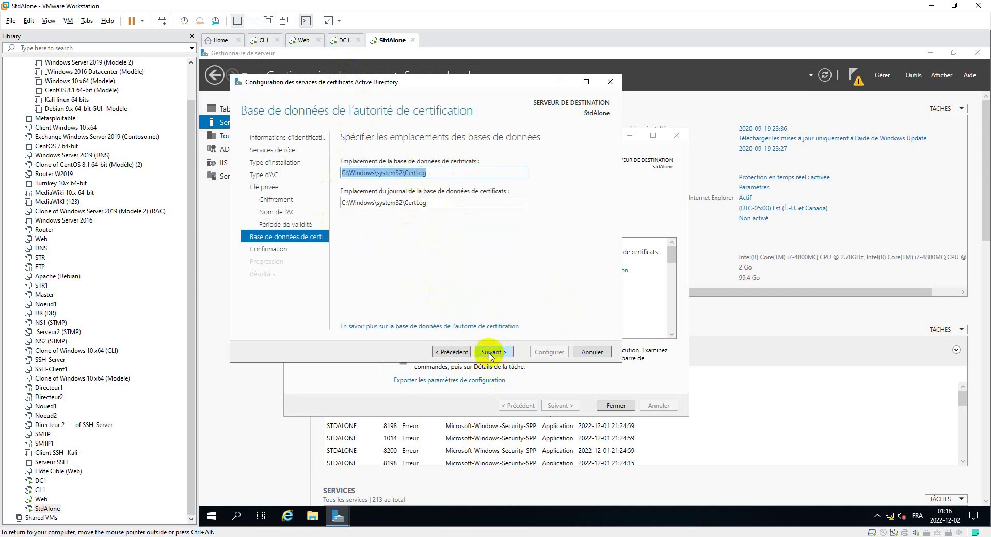
pyautogui.click(490, 351)
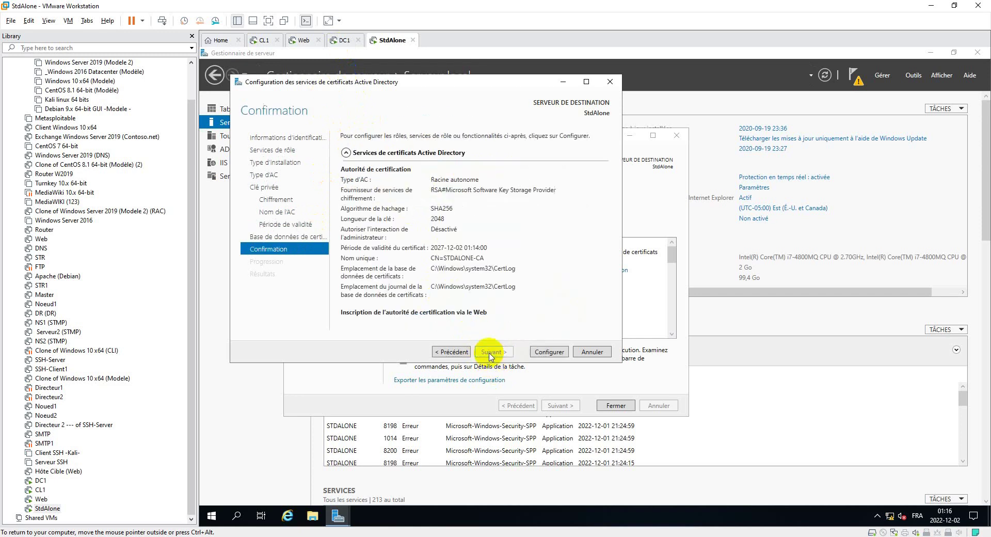
# Apply the AD CS configuration on StdAlone, decline configuring additional role services and close the installation wizard.
pyautogui.click(546, 352)
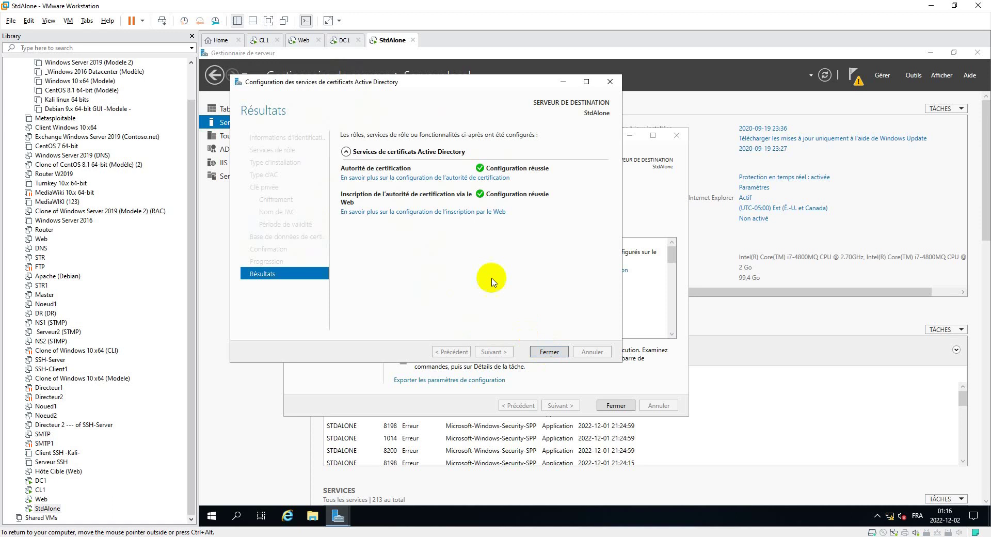
pyautogui.click(549, 352)
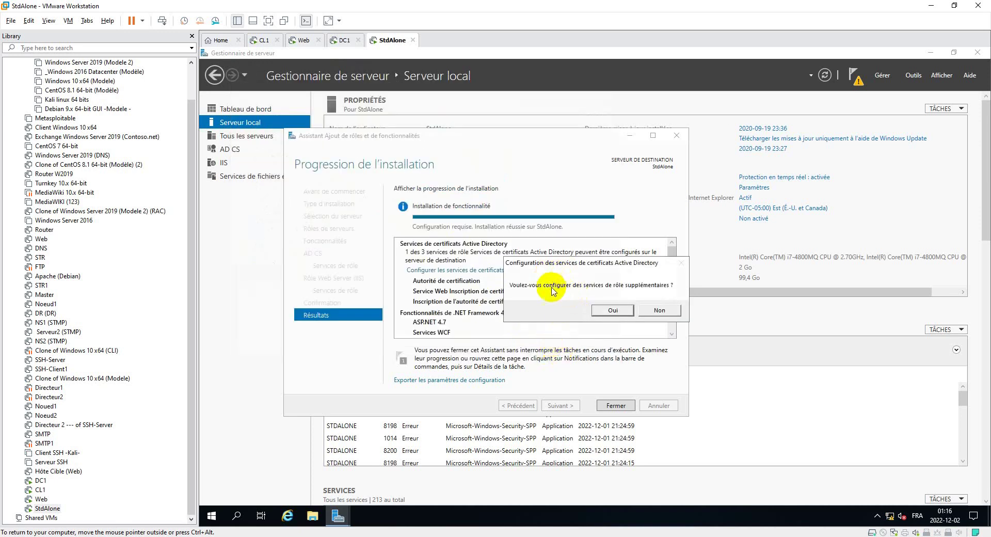
pyautogui.click(656, 311)
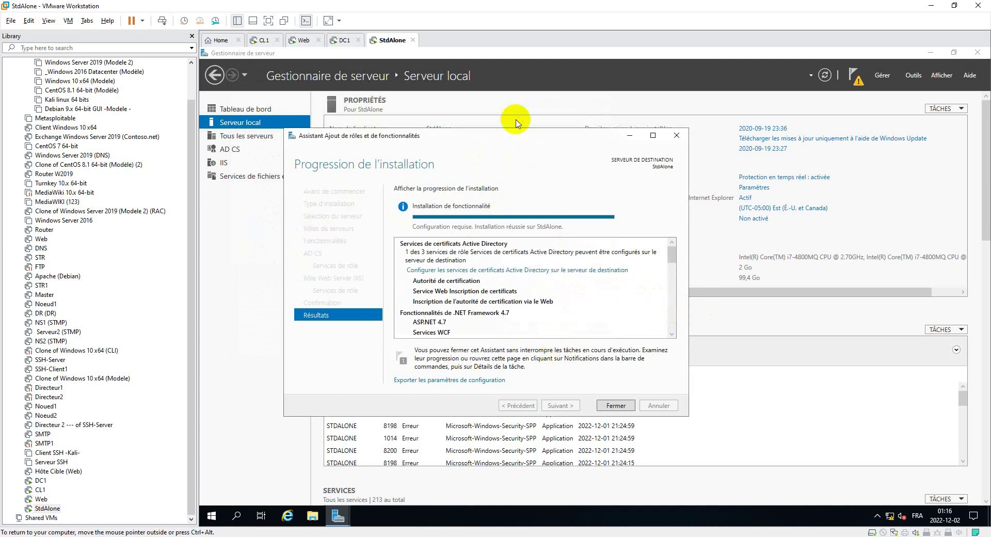
pyautogui.click(616, 406)
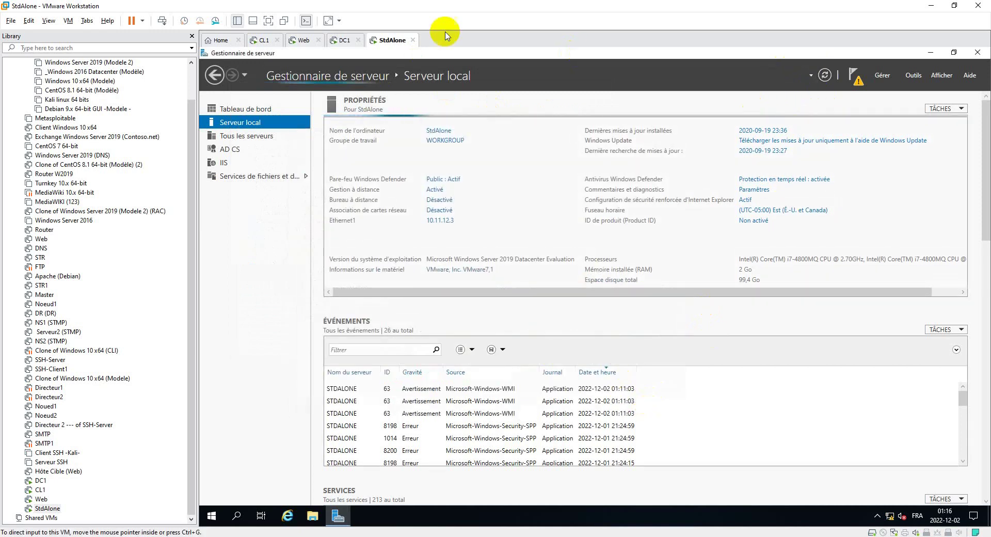
# Start the AD CS configuration on DC1 with the Autorité de certification and Inscription de l'autorité de certification via le Web role services.
pyautogui.click(345, 42)
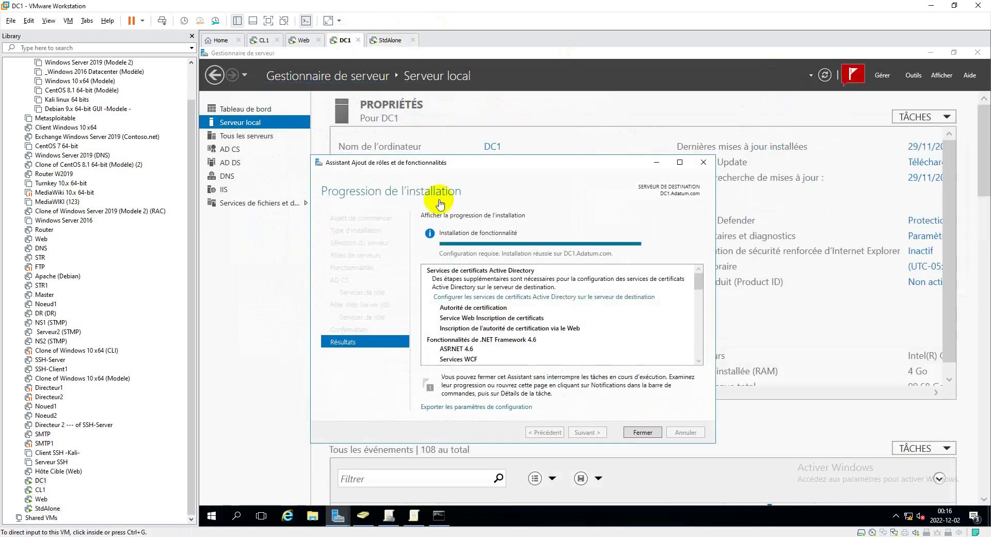
pyautogui.click(533, 301)
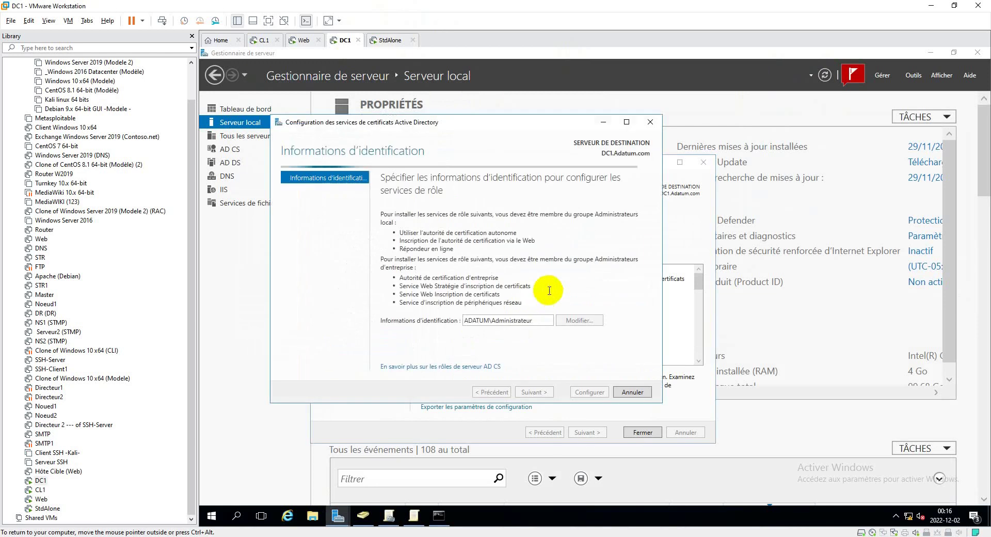
pyautogui.click(533, 391)
pyautogui.click(408, 201)
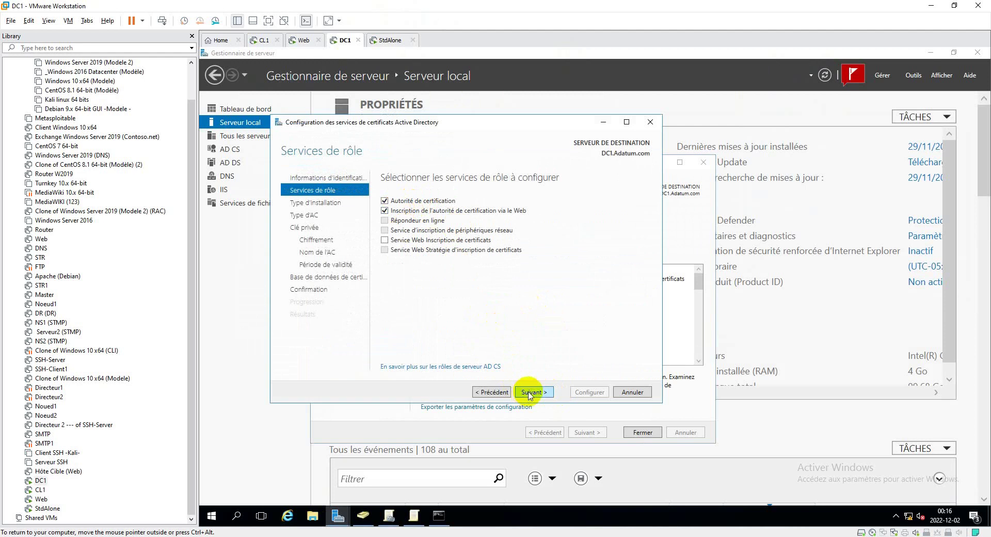
pyautogui.click(533, 391)
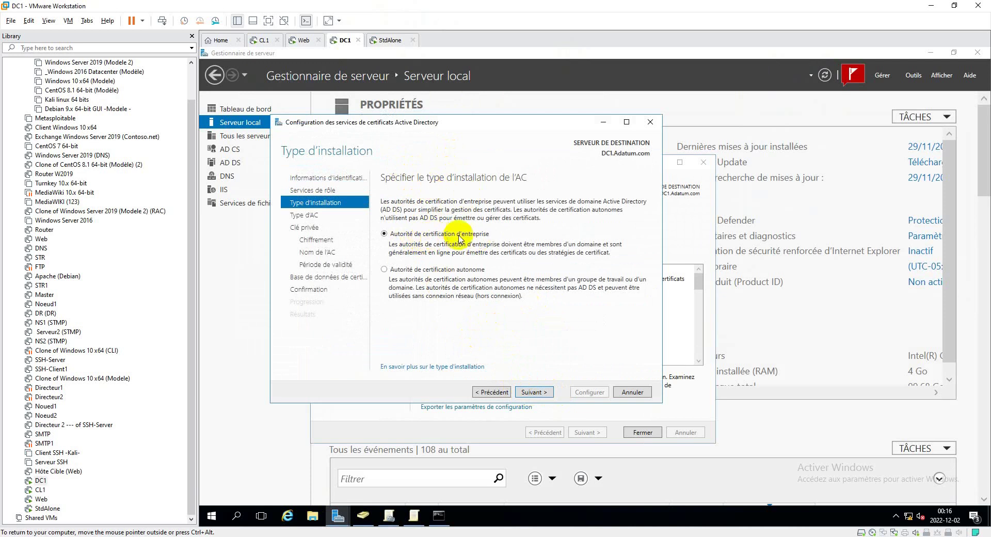
# Set up DC1 as an enterprise subordinate certification authority with a newly created private key.
pyautogui.click(532, 391)
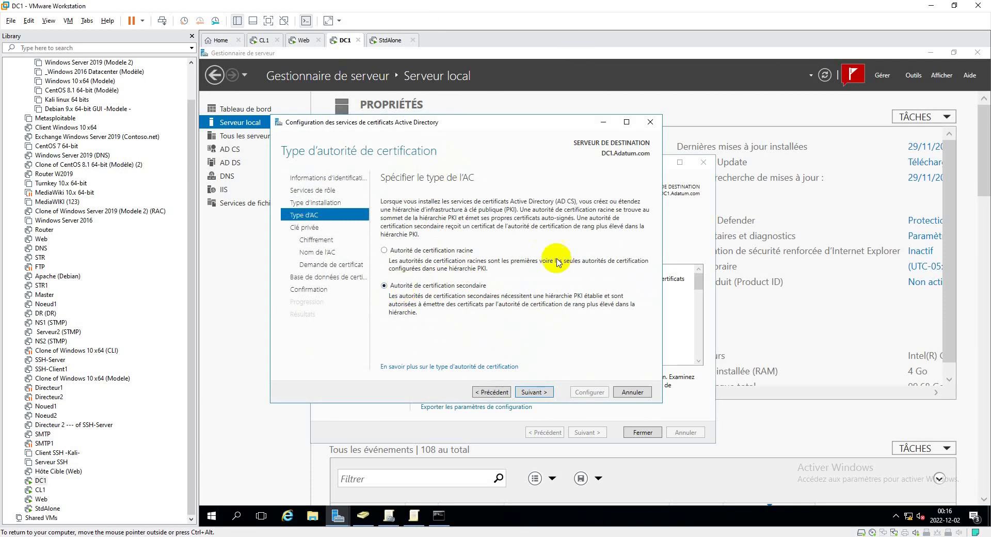
pyautogui.click(533, 392)
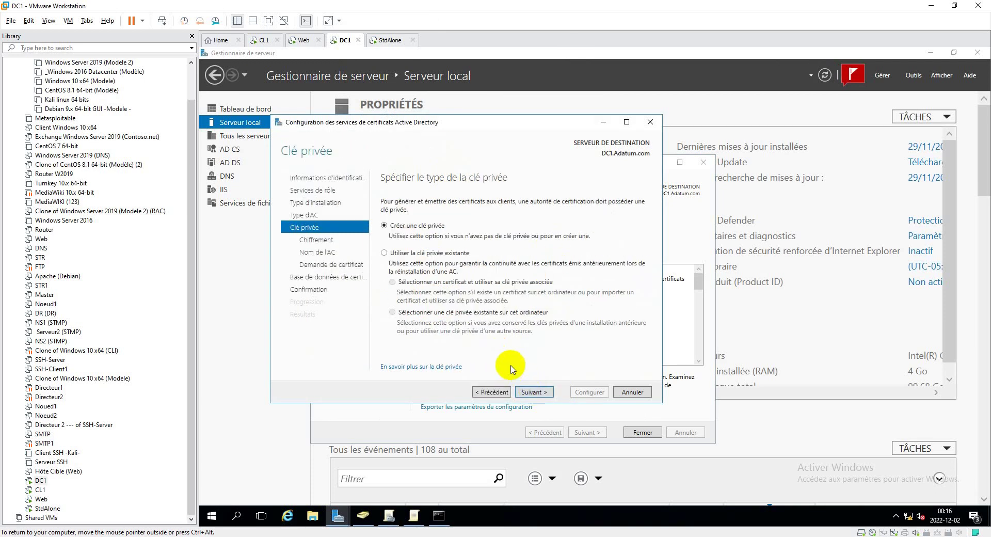
pyautogui.click(534, 392)
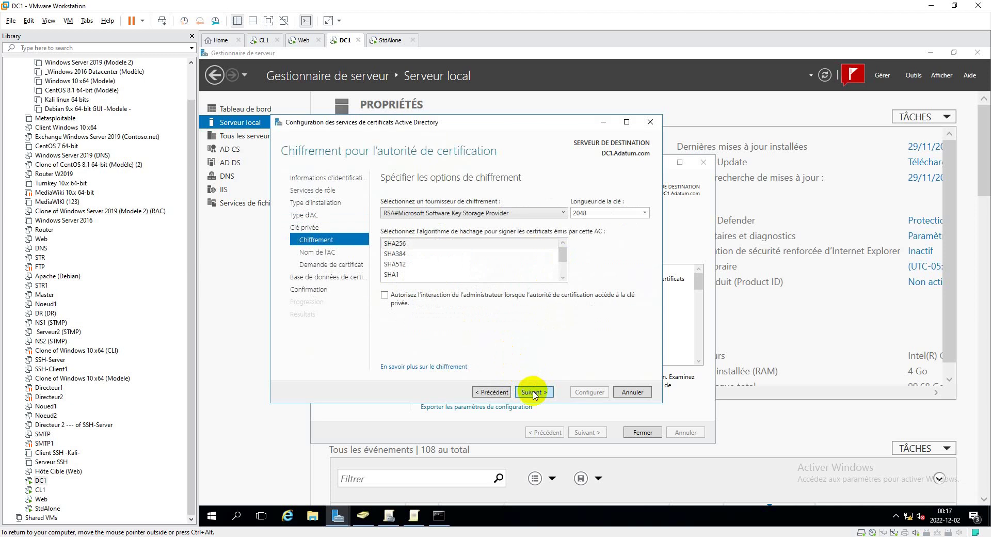
# Accept RSA 2048-bit encryption with SHA256 and the CA name Adatum-DC1-CA with suffix DC=Adatum,DC=com for DC1.
pyautogui.click(534, 392)
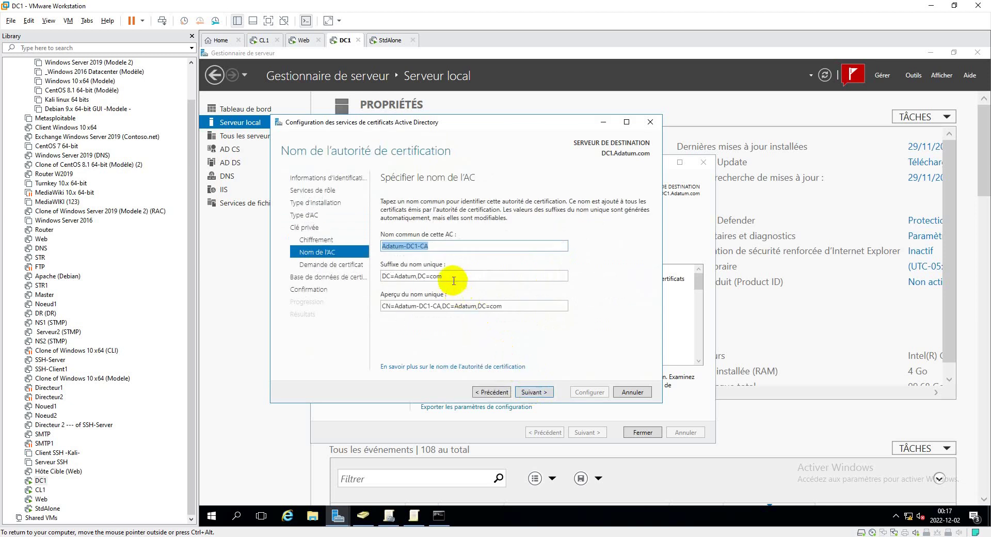
pyautogui.moveTo(443, 276); pyautogui.dragTo(381, 278)
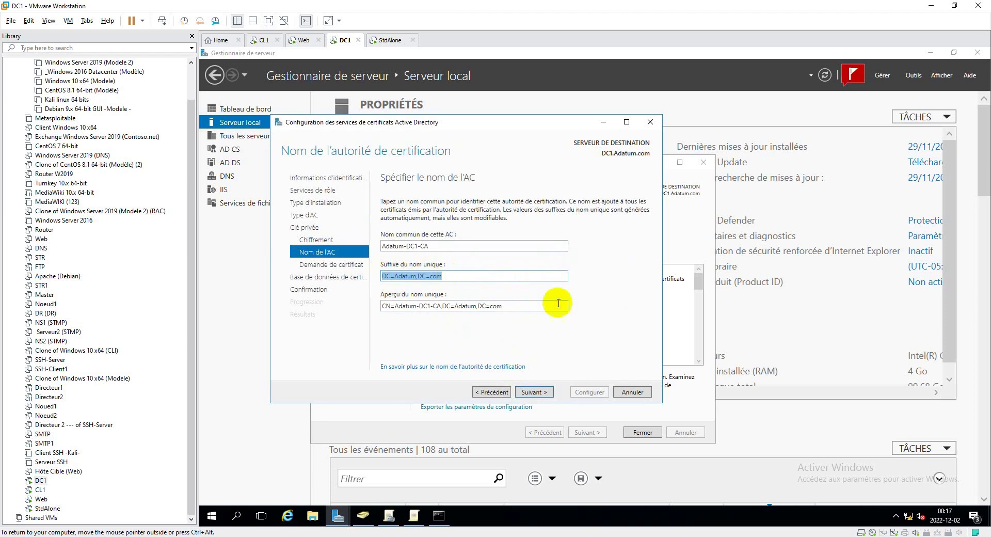
pyautogui.click(539, 391)
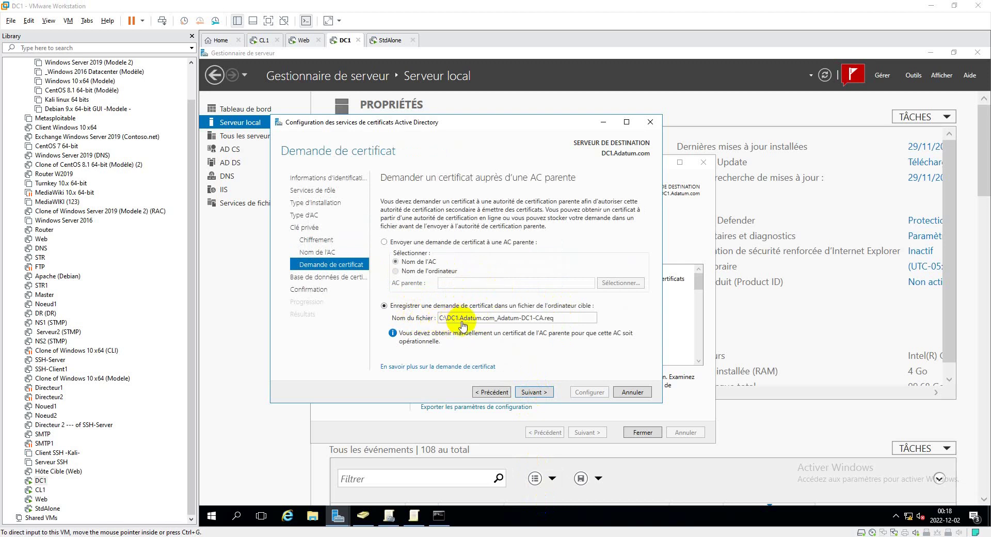
# Save the certificate request to C:\DC1.Adatum.com_Adatum-DC1-CA.req, keep the default database locations and review the configuration summary for DC1.
pyautogui.doubleClick(561, 319)
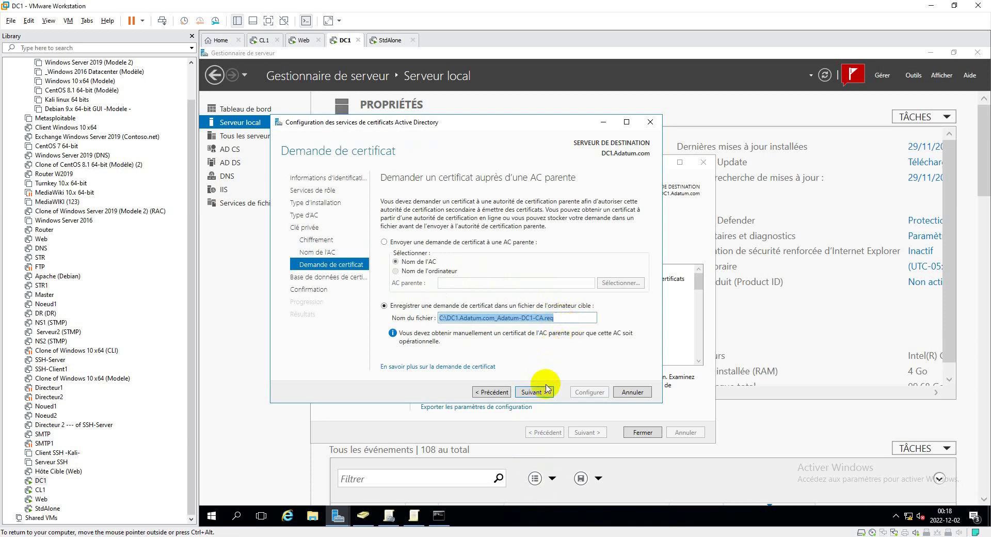
pyautogui.click(532, 393)
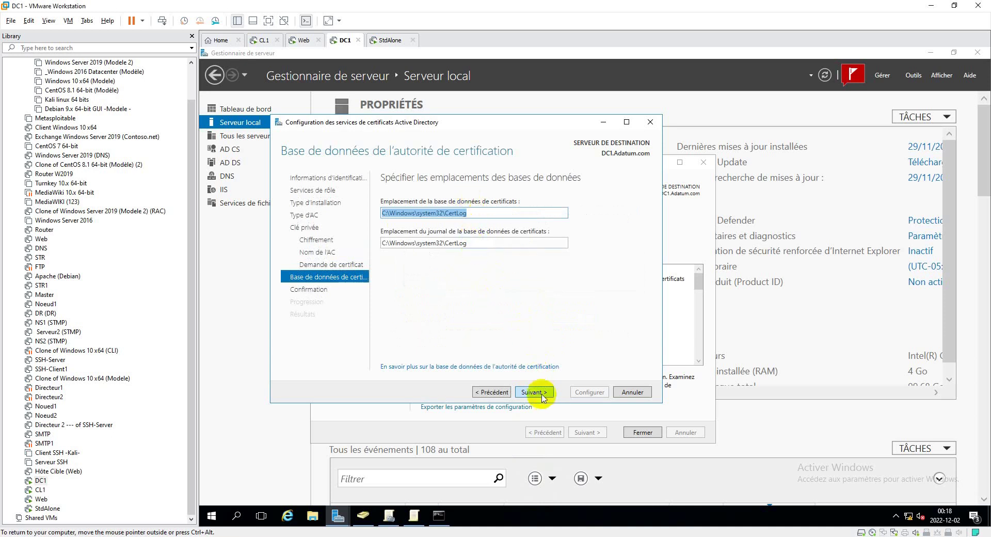
pyautogui.click(541, 394)
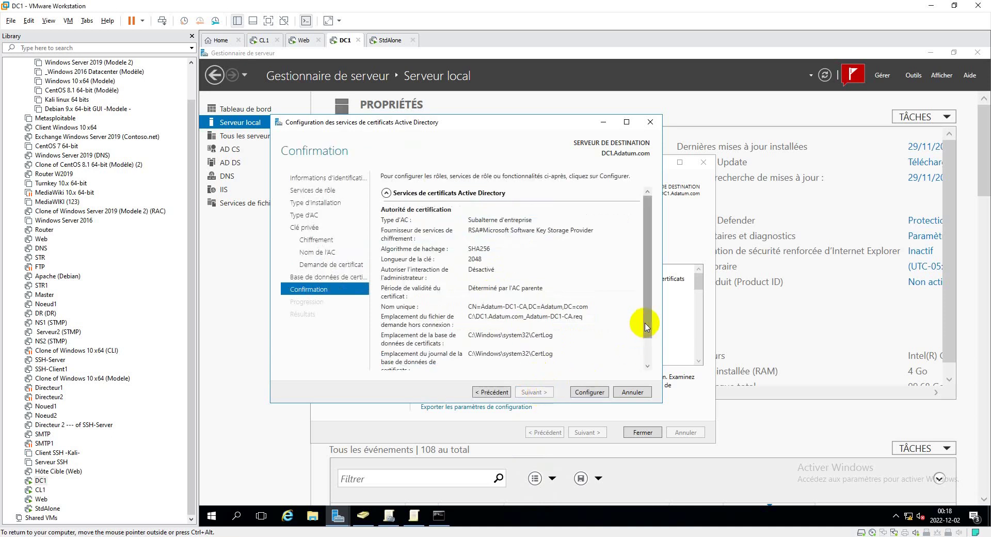
pyautogui.moveTo(645, 326); pyautogui.dragTo(641, 361)
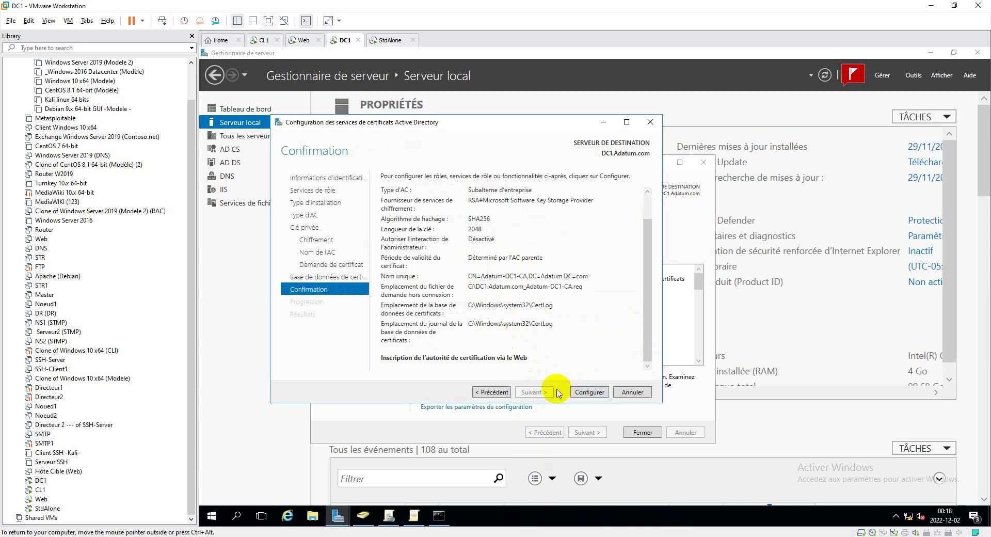
# Apply the AD CS configuration on DC1, decline configuring additional role services and close the role installation wizard.
pyautogui.click(594, 393)
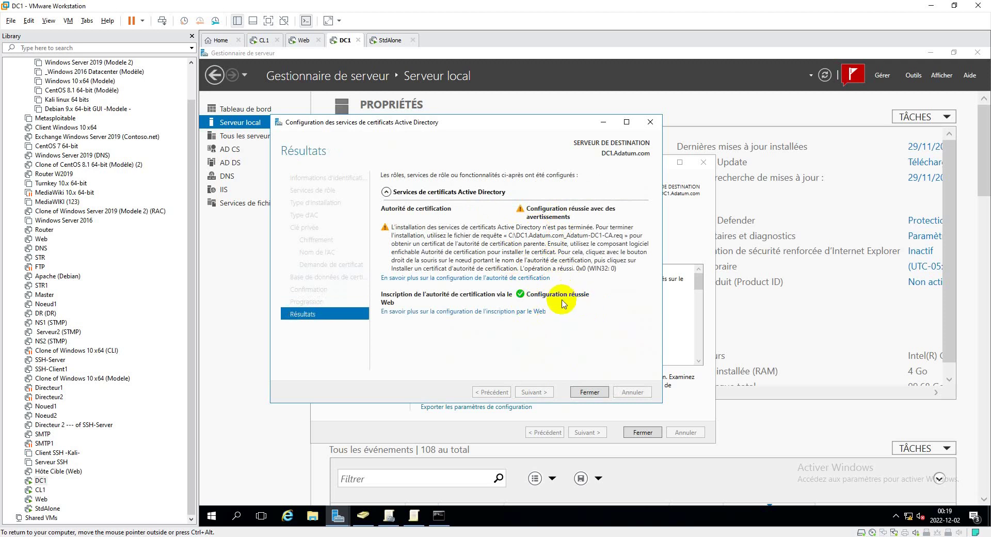
pyautogui.click(589, 394)
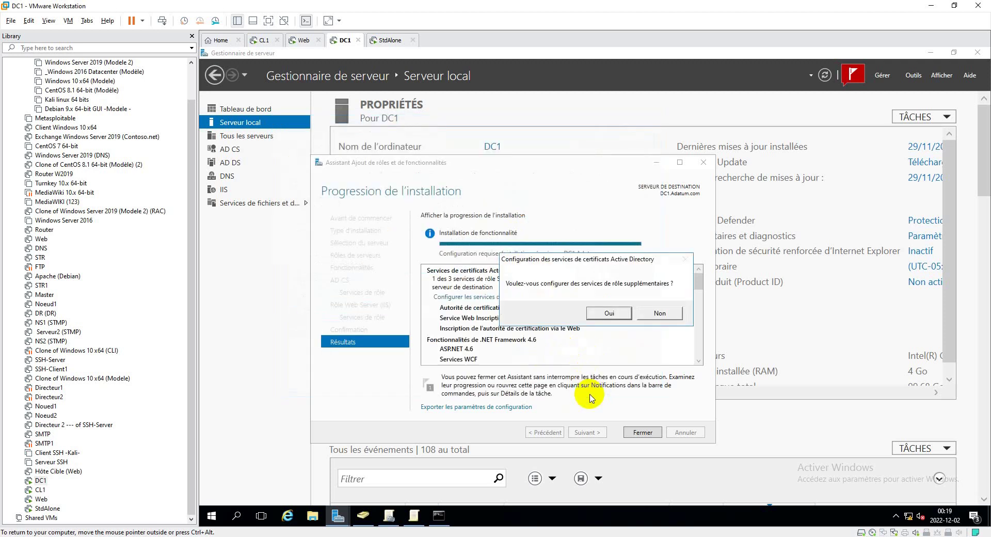
pyautogui.click(656, 314)
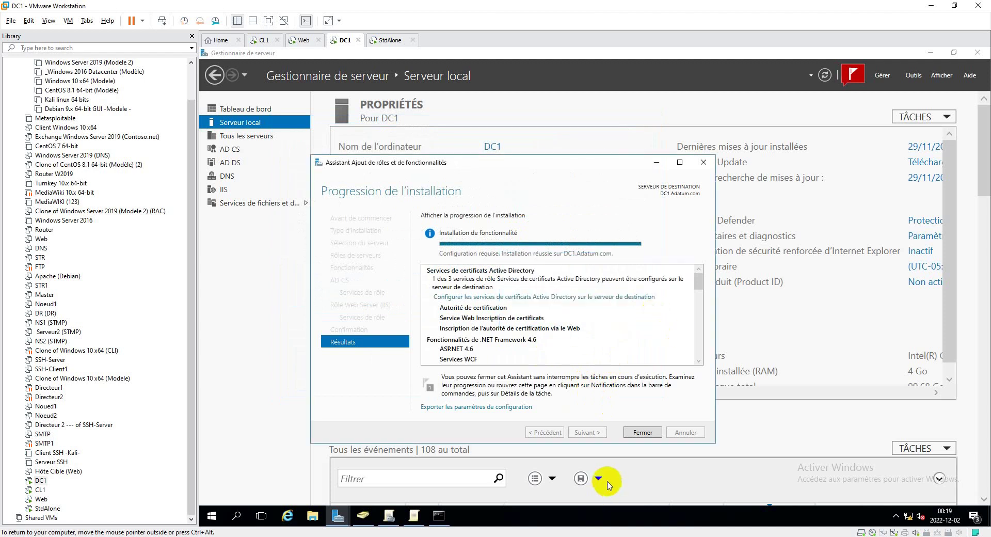
pyautogui.click(640, 432)
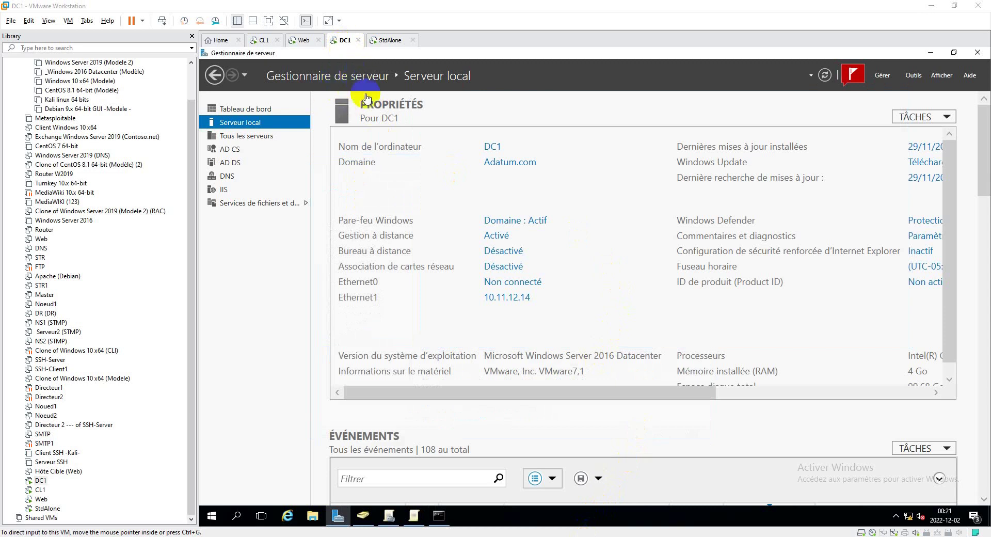
# Copy the certificate request file DC1.Adatum.com_Adatum-DC1-CA.req from the root of DC1's local disk C:.
pyautogui.click(424, 180)
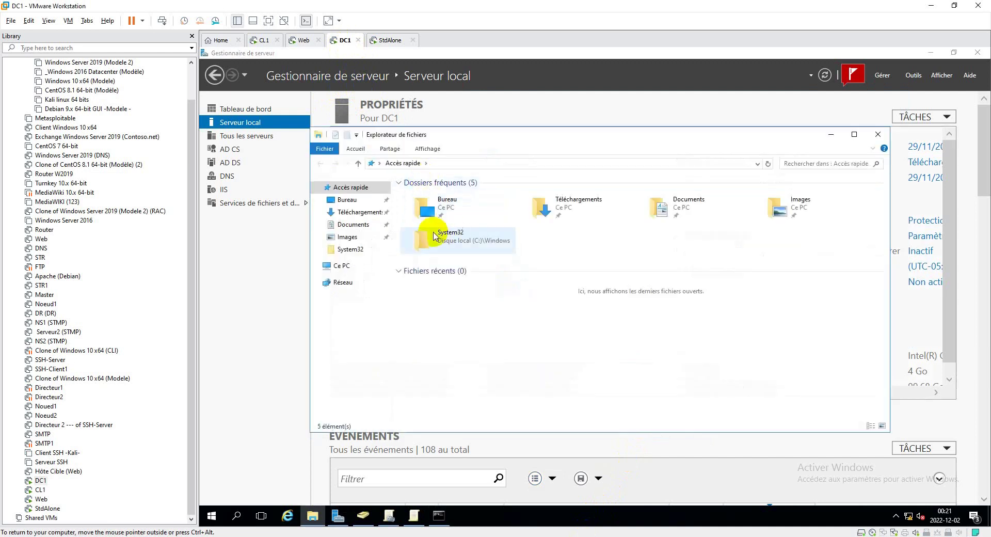
pyautogui.click(366, 267)
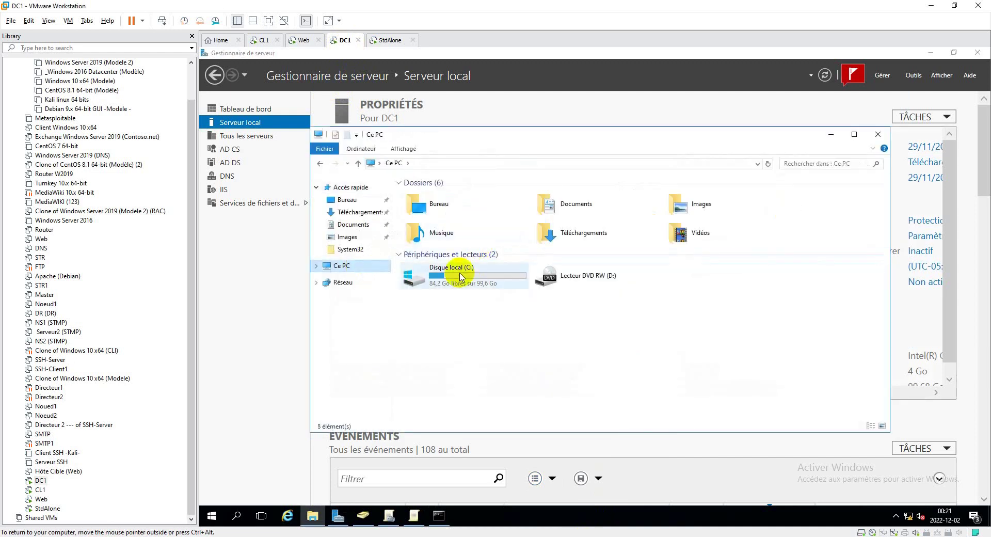
pyautogui.doubleClick(457, 271)
pyautogui.click(467, 259)
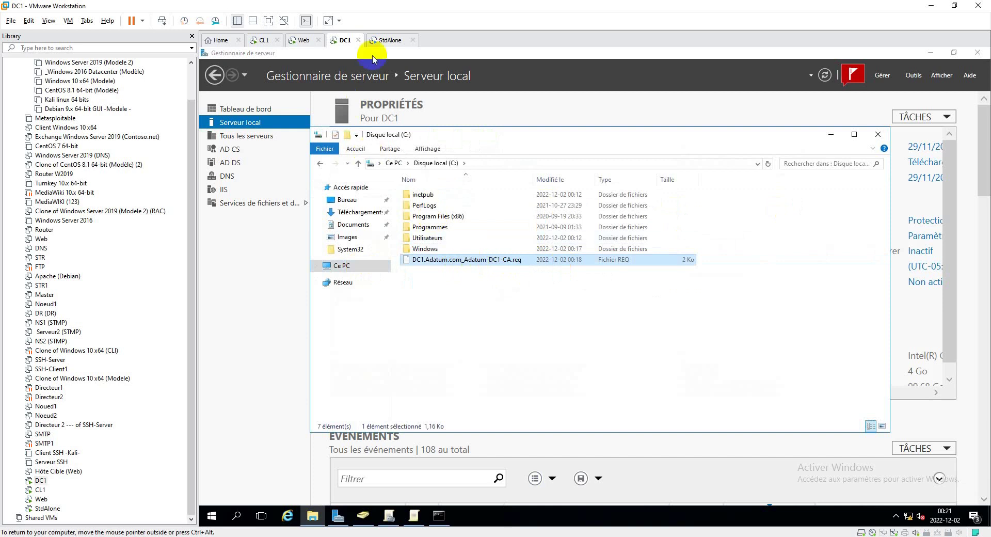
pyautogui.click(389, 41)
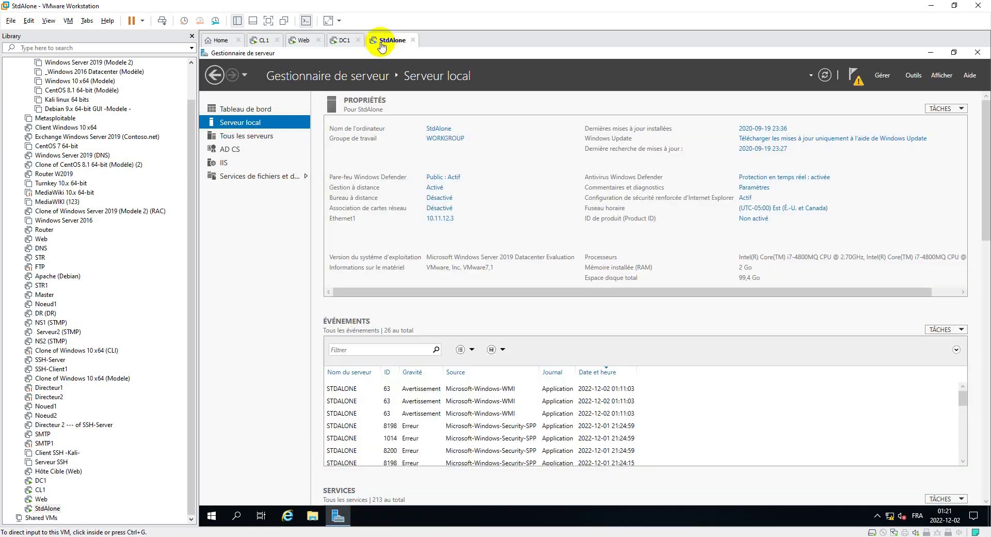
pyautogui.click(344, 40)
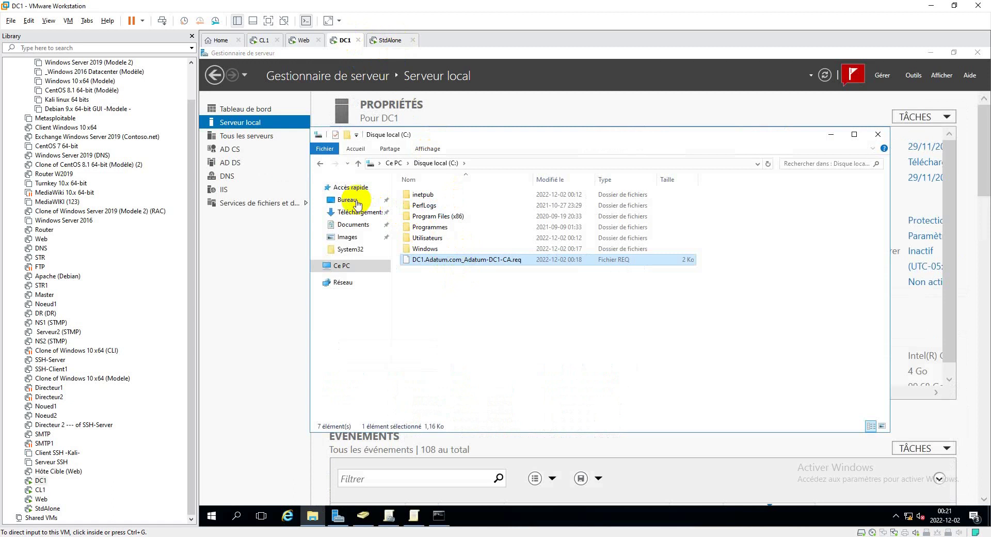
pyautogui.click(464, 259)
pyautogui.rightClick(464, 260)
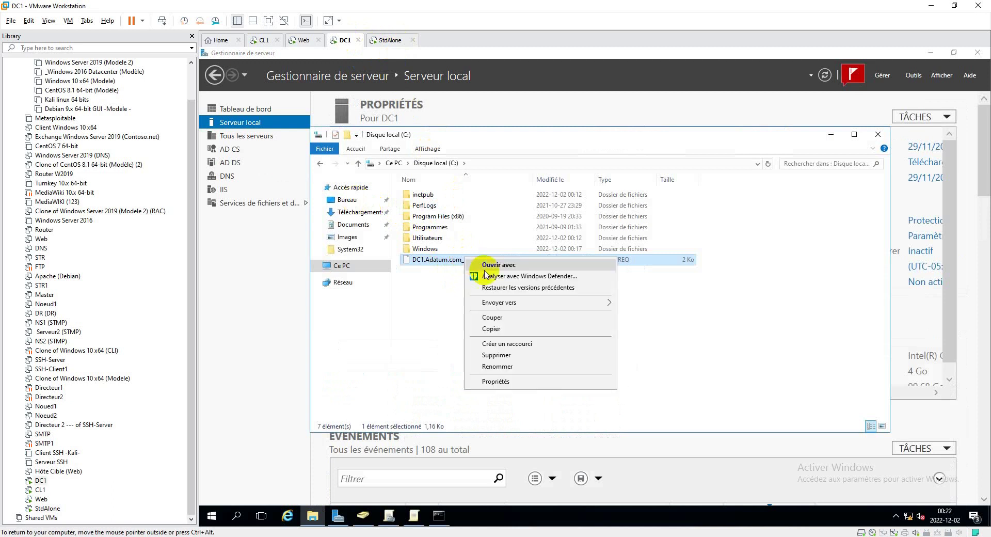
pyautogui.click(505, 326)
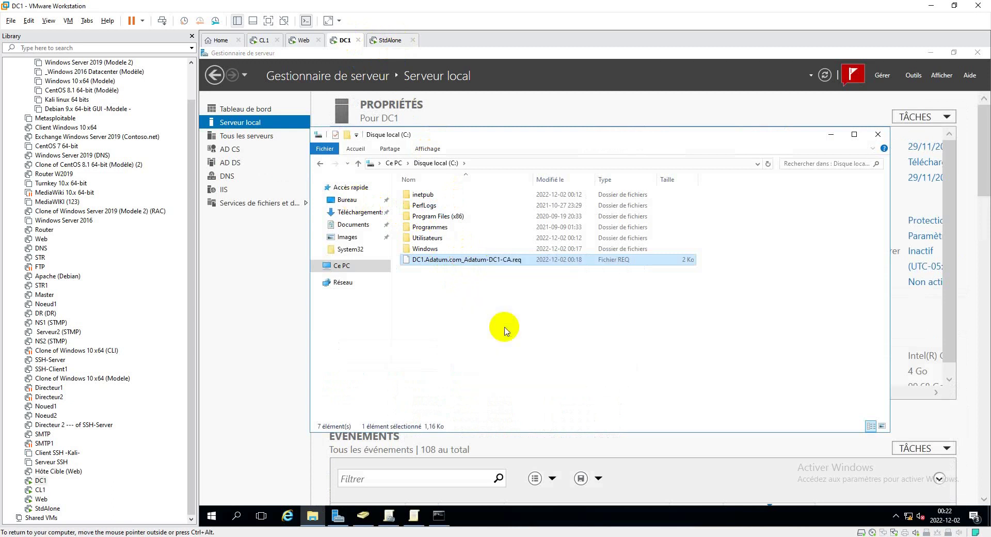
# Create a folder named Paratge on DC1's desktop (Bureau).
pyautogui.click(352, 200)
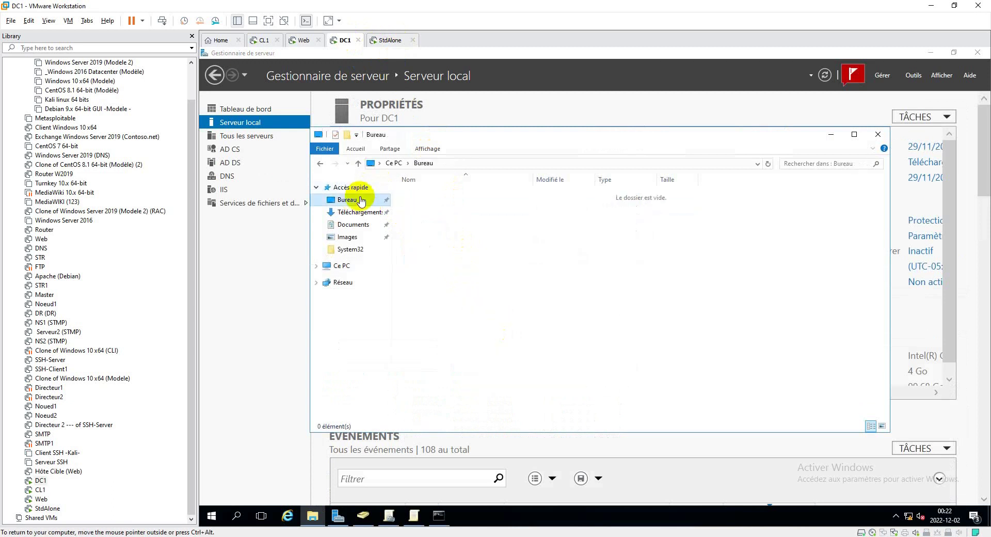
pyautogui.rightClick(494, 233)
pyautogui.moveTo(537, 326)
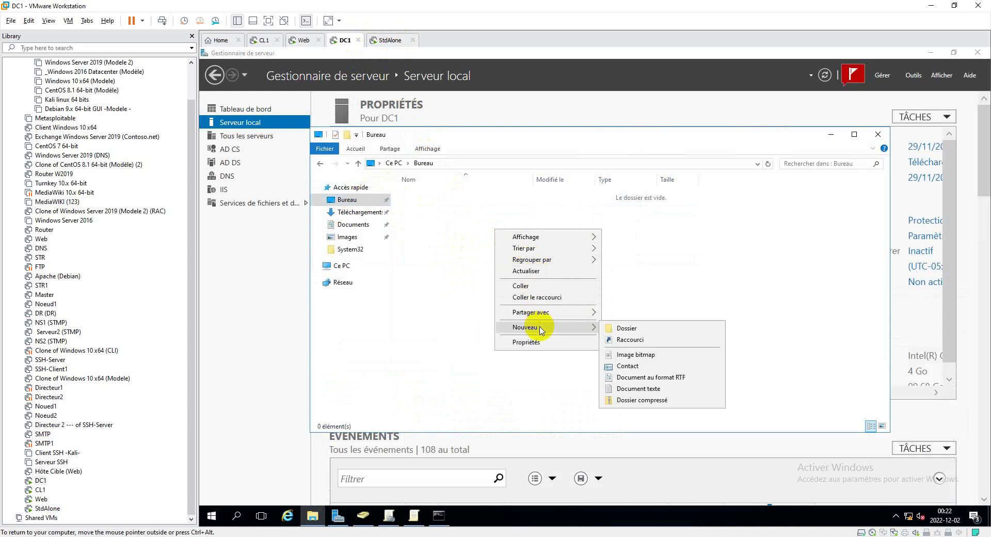
pyautogui.click(629, 331)
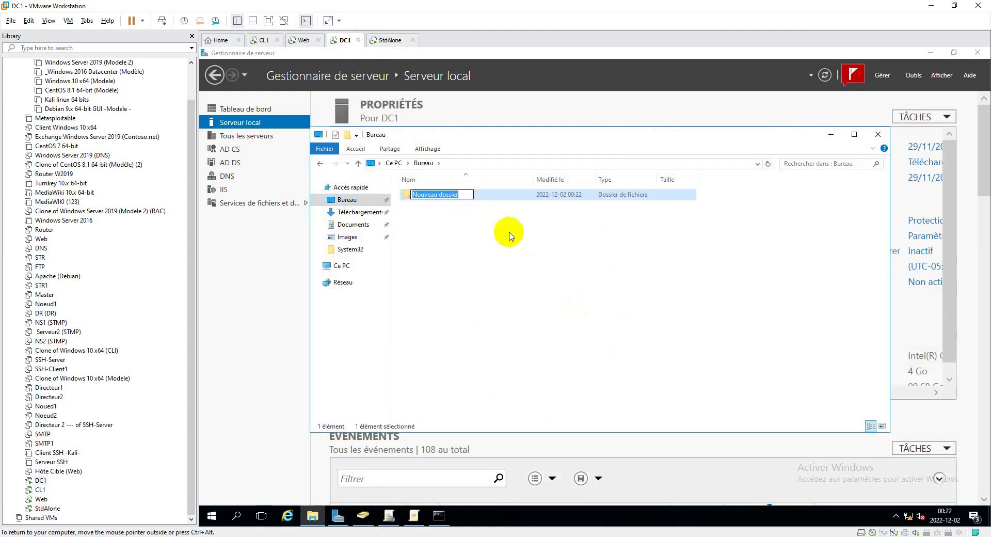
pyautogui.write('Paratge')
pyautogui.press('Return')
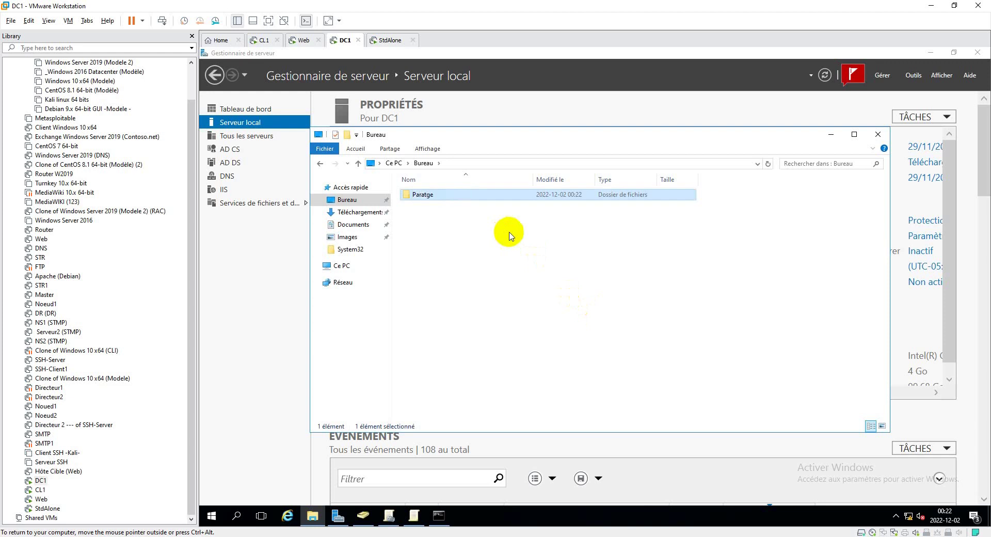
# Paste the copied certificate request file into the new Paratge folder.
pyautogui.press('Return')
pyautogui.rightClick(509, 236)
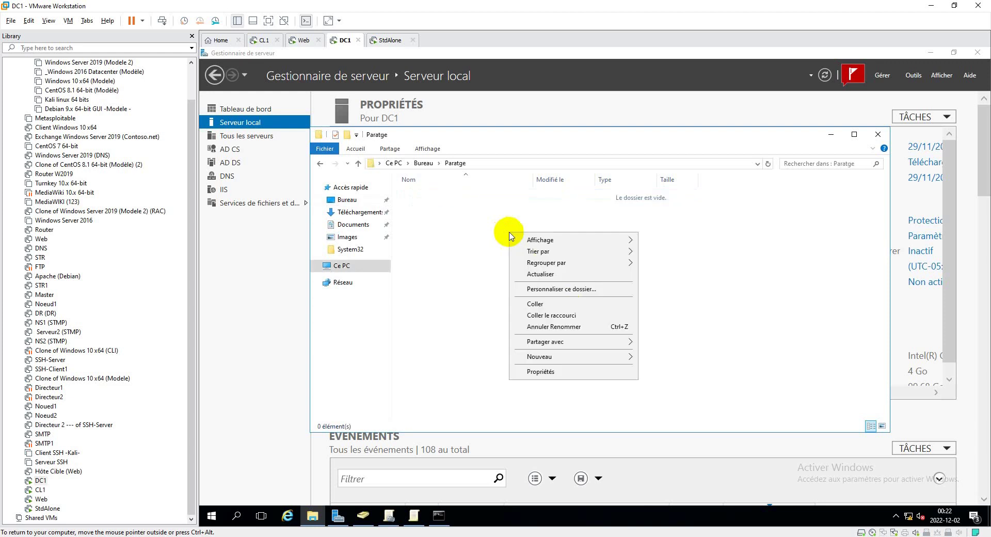
pyautogui.click(540, 309)
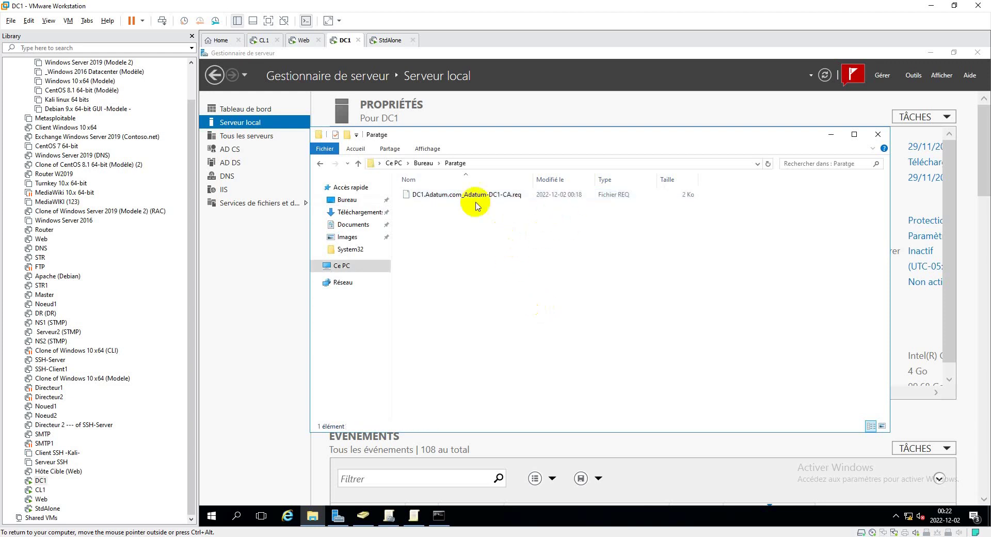
# Return to the desktop folder and rename the Paratge folder as Partage.
pyautogui.click(423, 163)
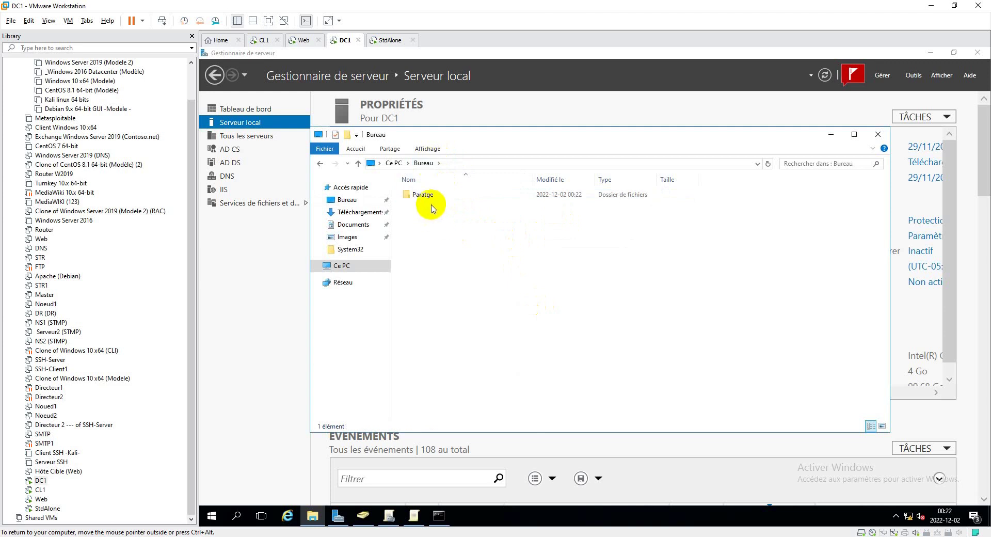
pyautogui.doubleClick(427, 196)
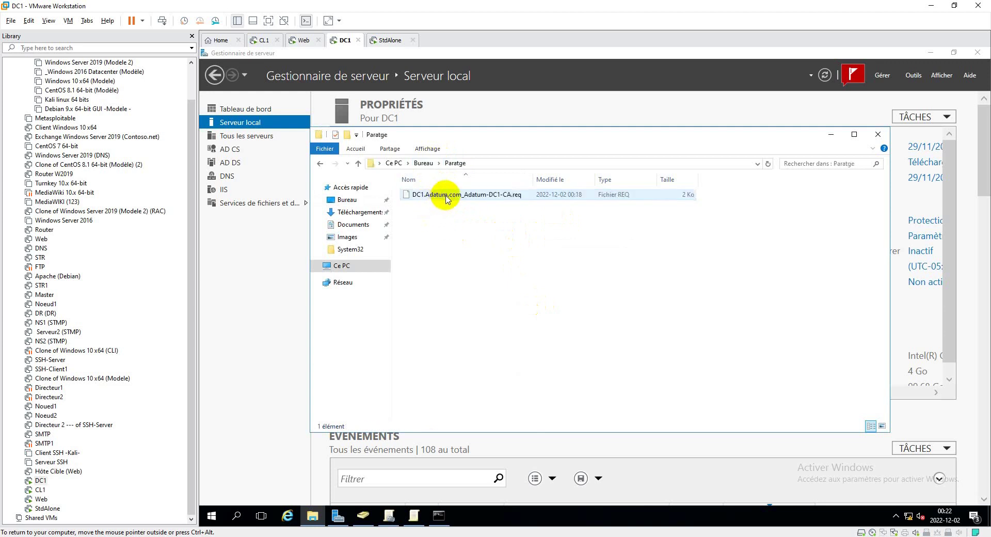
pyautogui.click(435, 164)
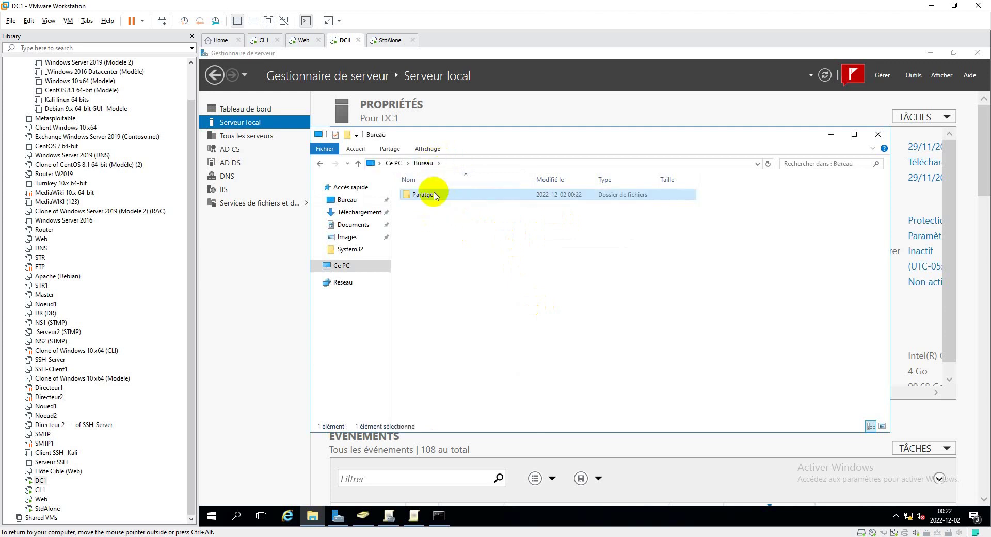
pyautogui.rightClick(431, 195)
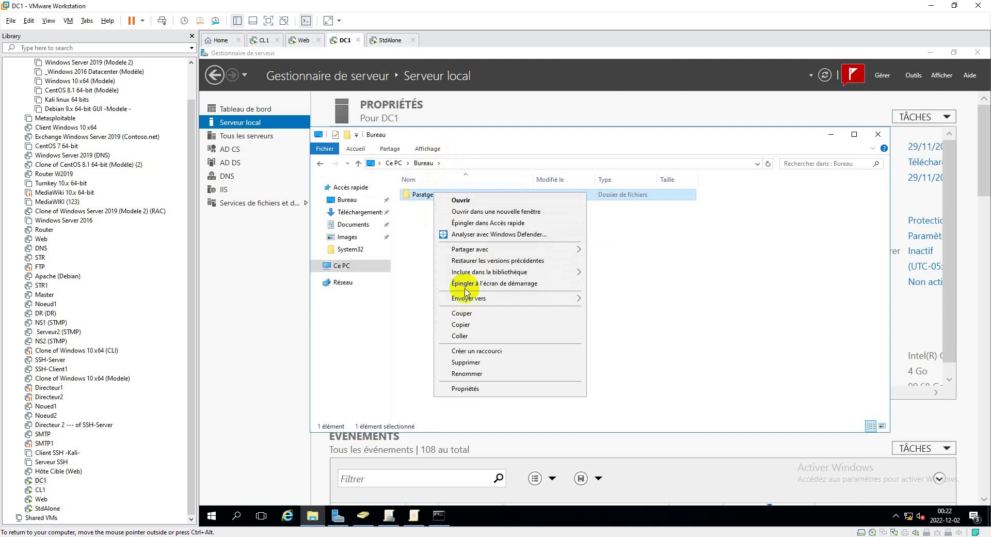
pyautogui.click(465, 374)
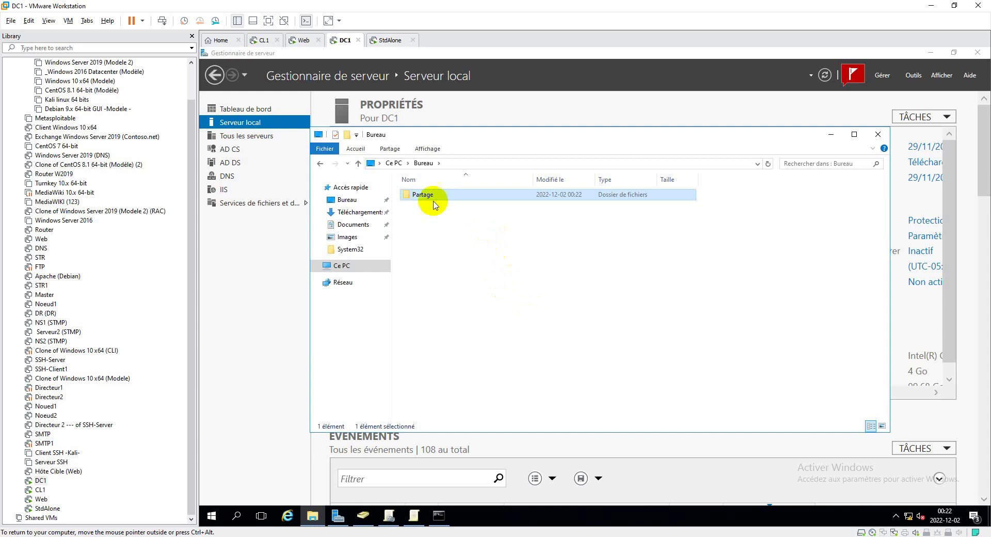
# Share the Partage folder with Tout le monde at the Lecture permission level and display all of DC1's network shares.
pyautogui.rightClick(434, 201)
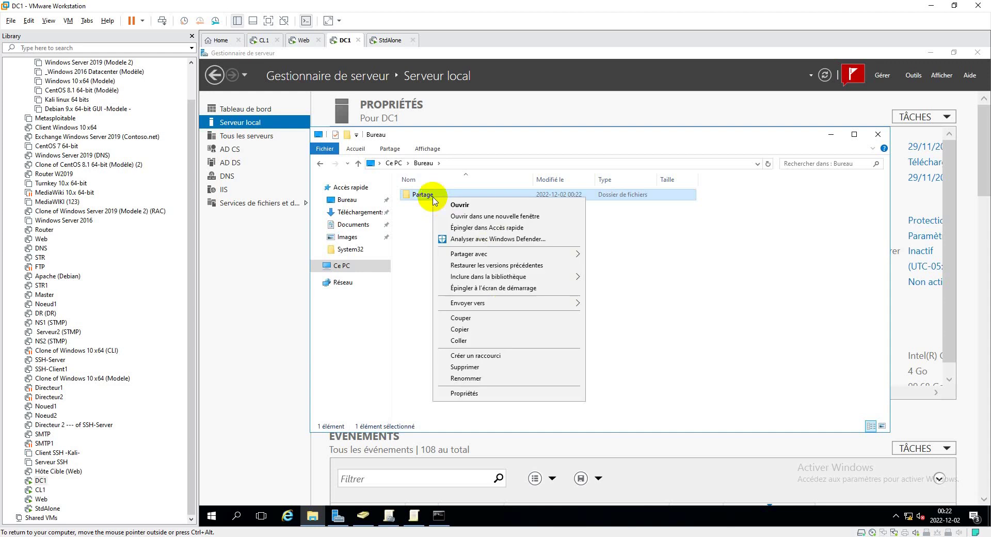
pyautogui.click(481, 395)
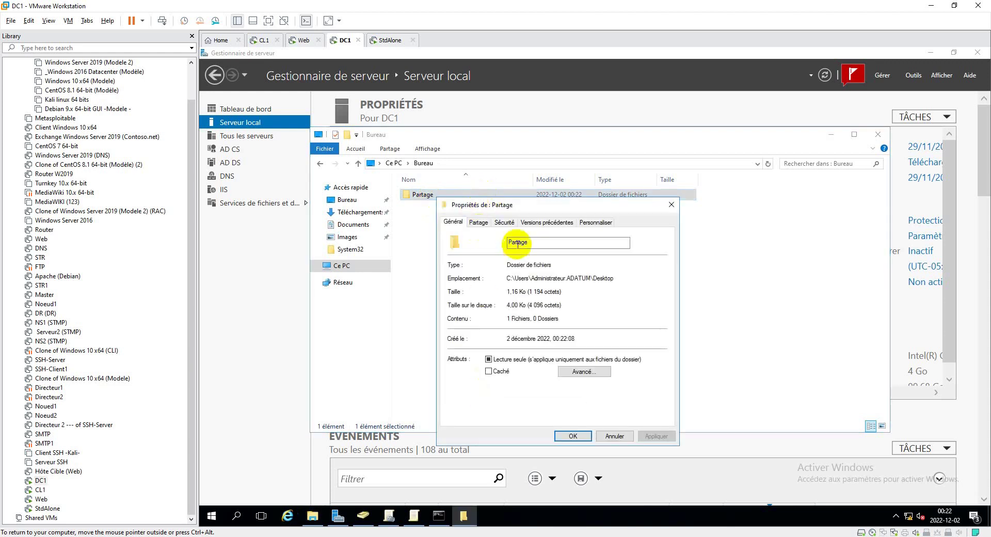
pyautogui.click(477, 222)
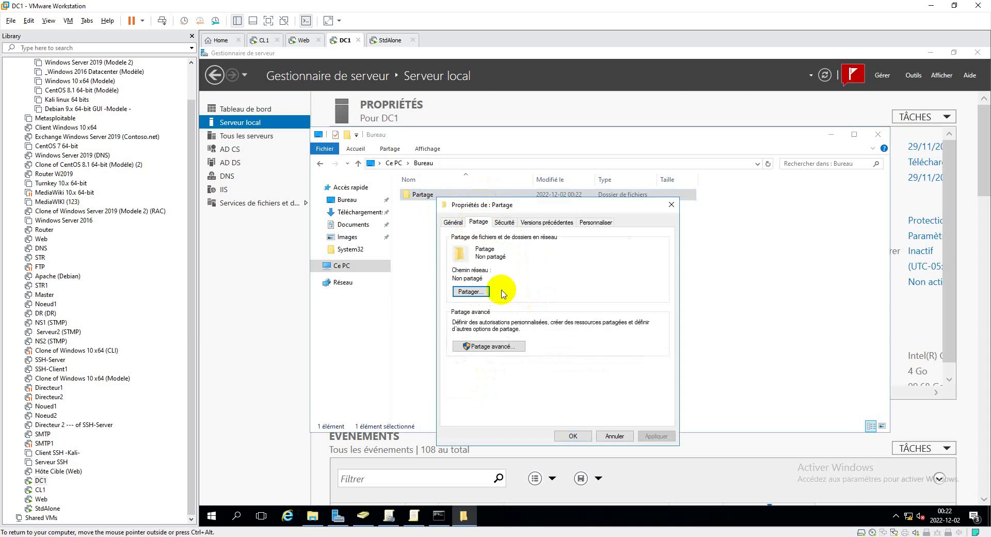
pyautogui.click(471, 292)
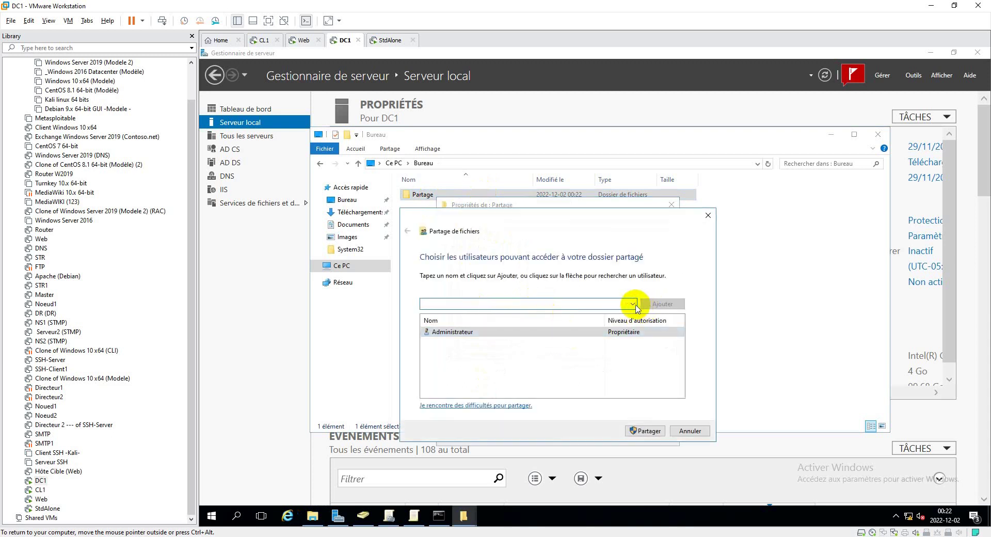
pyautogui.click(635, 305)
pyautogui.click(538, 316)
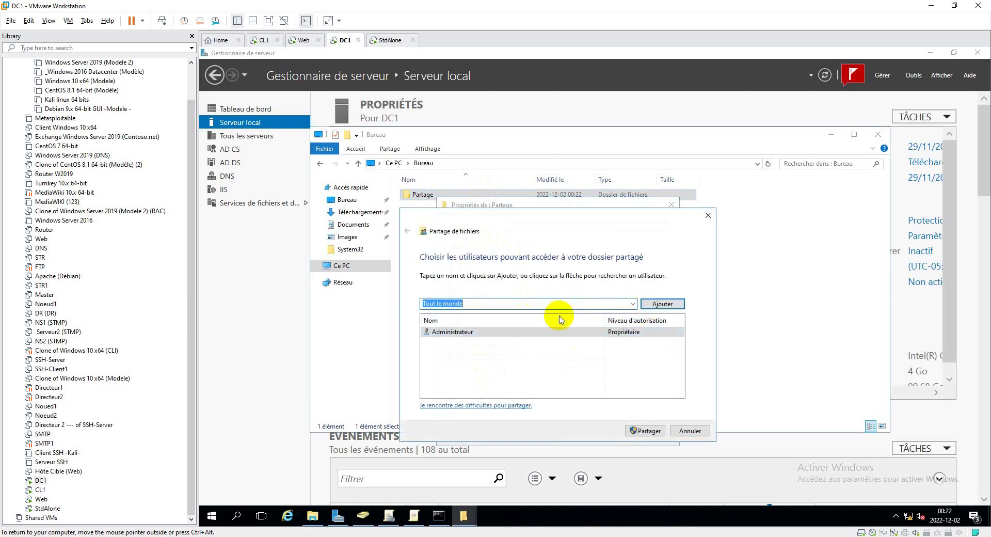
pyautogui.click(666, 305)
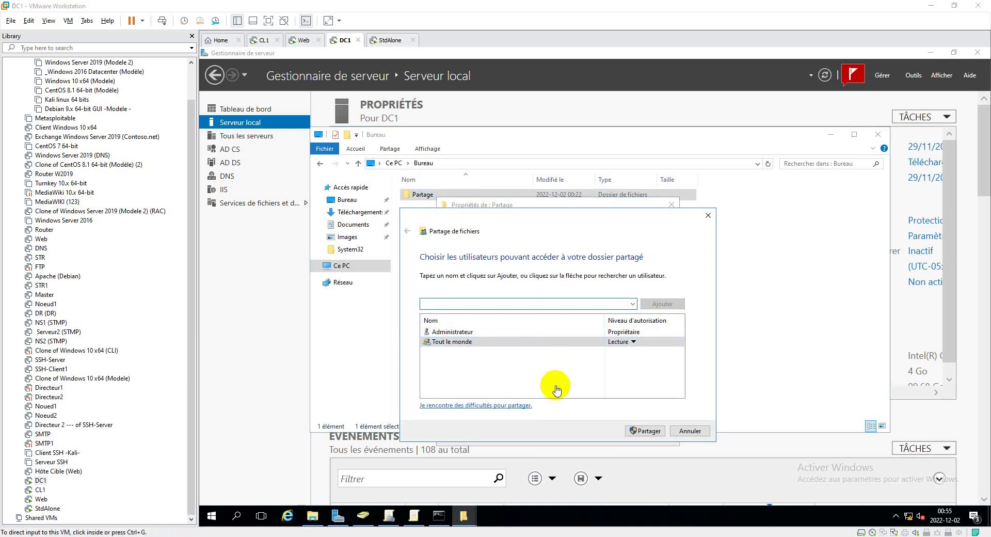
pyautogui.click(649, 435)
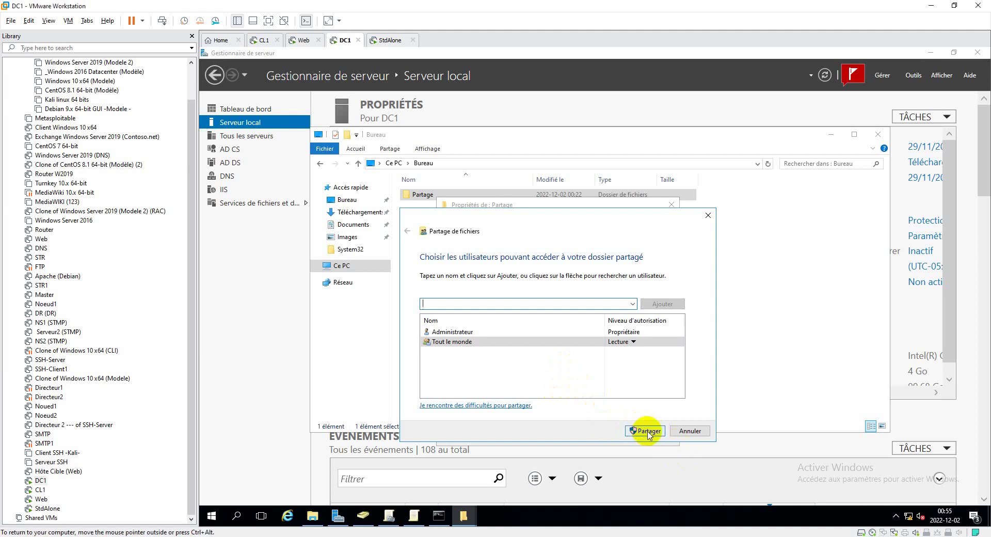
pyautogui.click(649, 431)
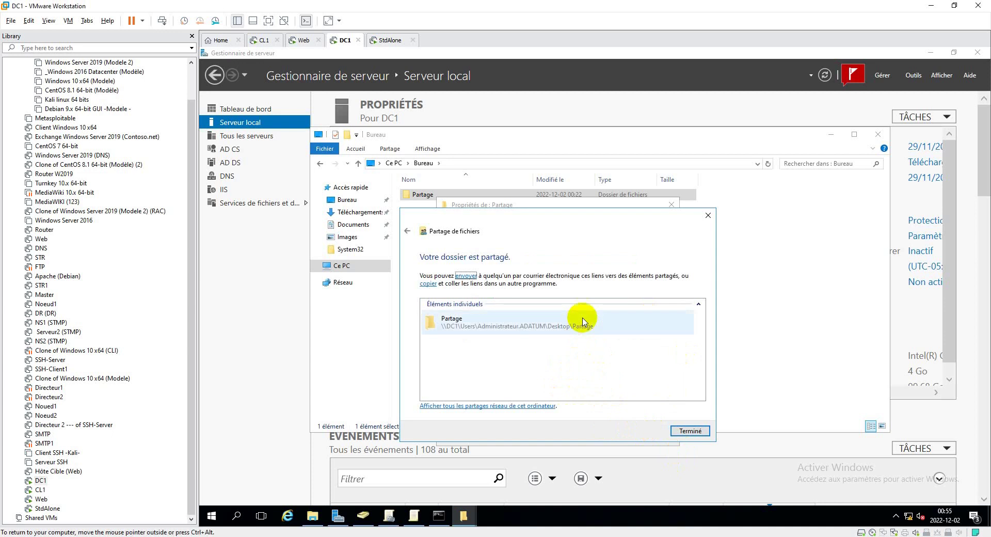
pyautogui.click(594, 332)
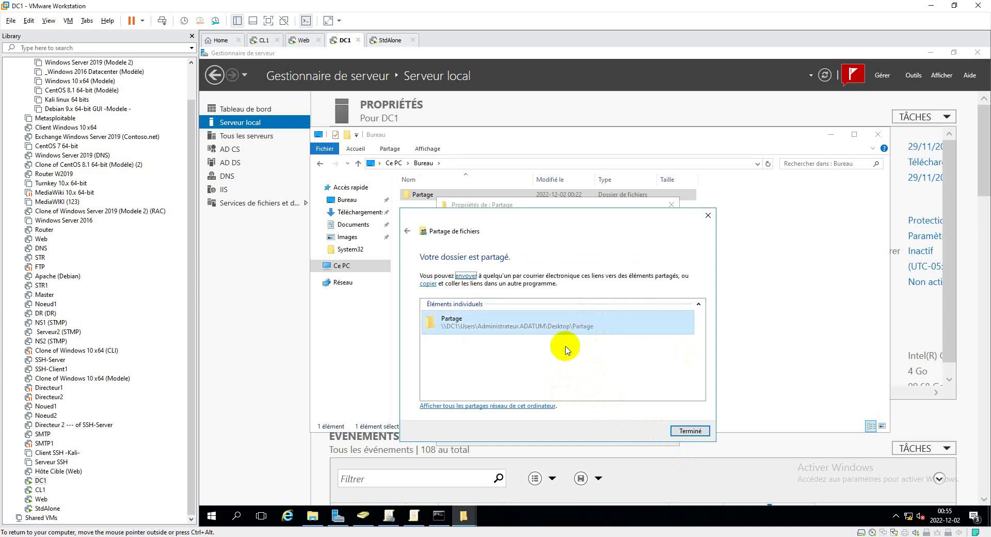
pyautogui.click(509, 405)
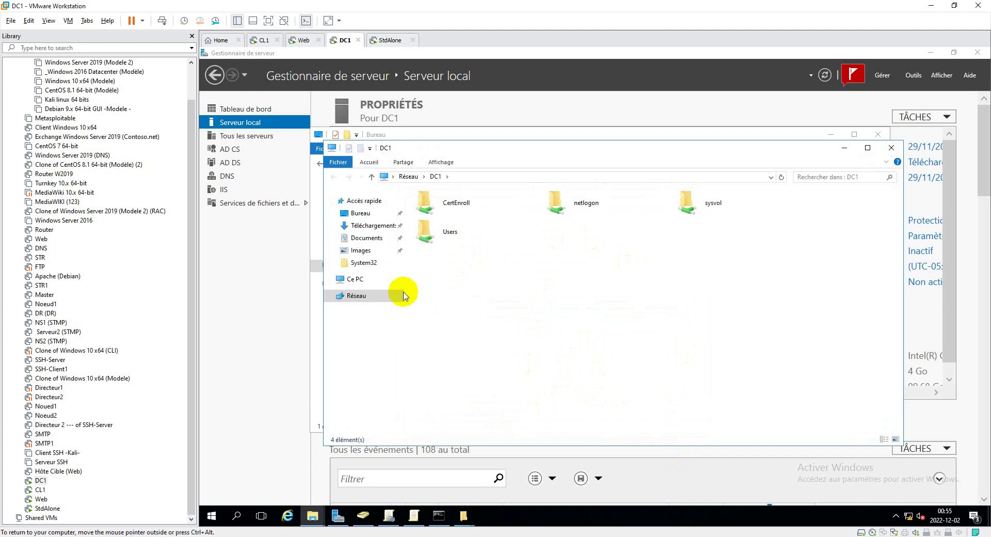
# Switch to the StdAlone virtual machine and open DC1's network shares at \\10.11.12.14.
pyautogui.click(388, 39)
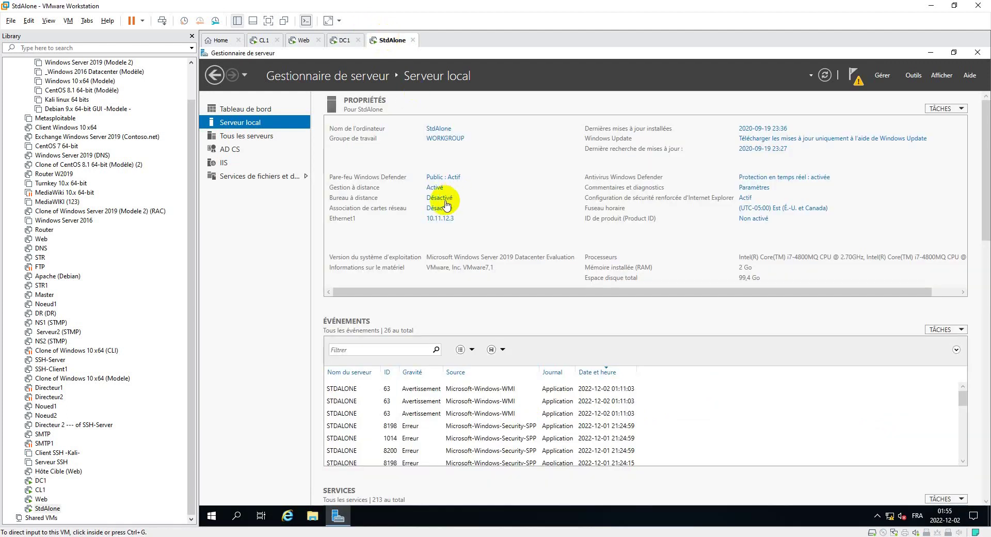
pyautogui.press('super+r')
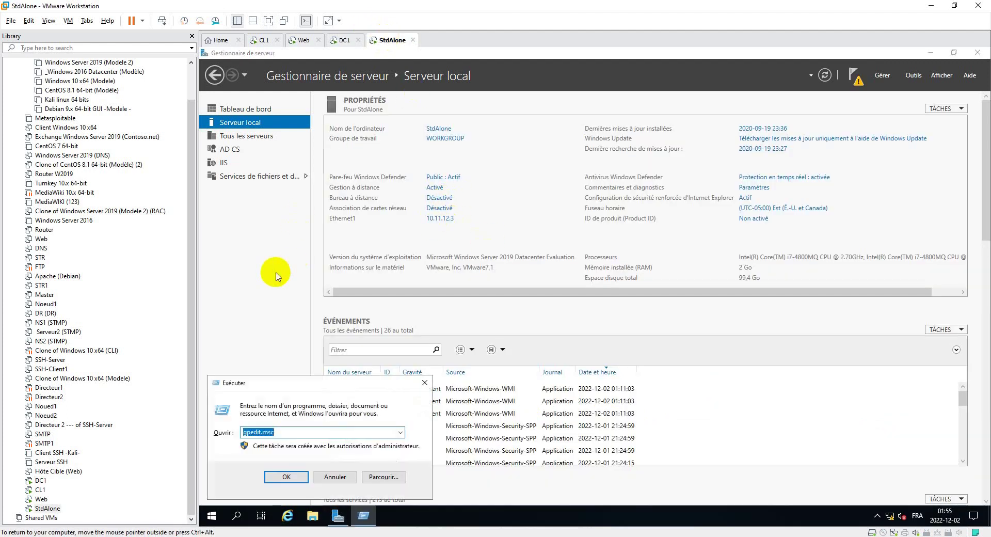
pyautogui.write('\\\\10.11.12.14')
pyautogui.press('Return')
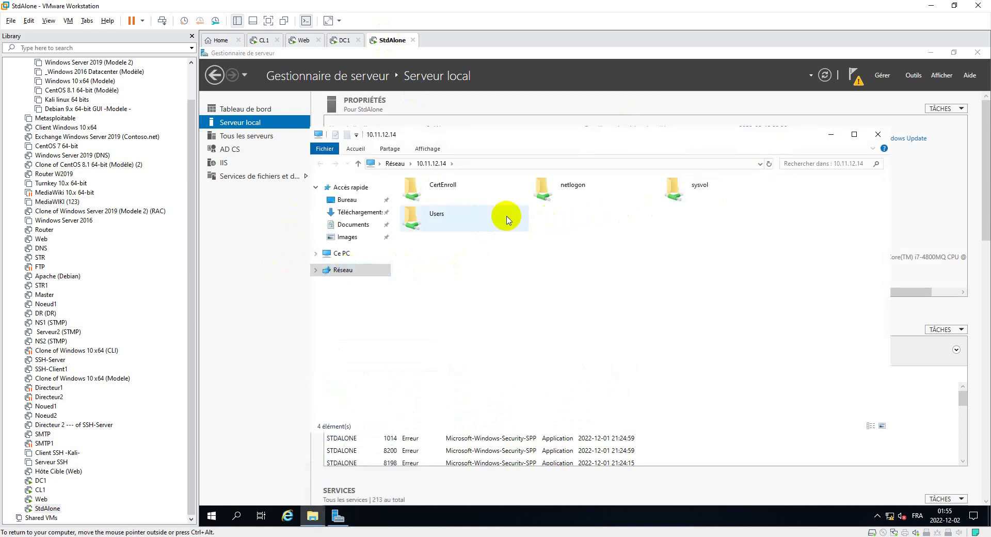
# Copy DC1.Adatum.com_Adatum-DC1-CA.req from the Partage folder on the Administrateur.ADATUM desktop within DC1's Users share.
pyautogui.doubleClick(447, 214)
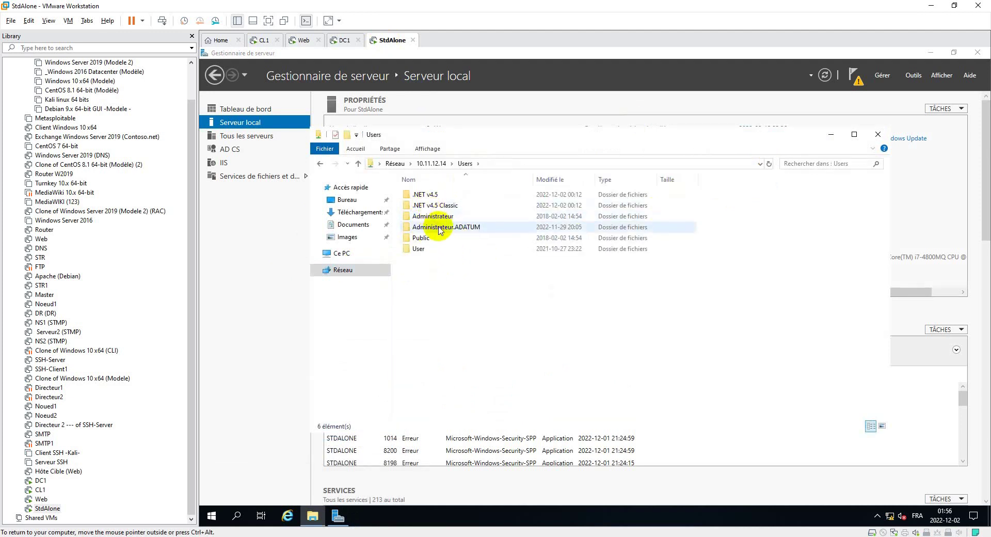
pyautogui.doubleClick(445, 227)
pyautogui.doubleClick(420, 194)
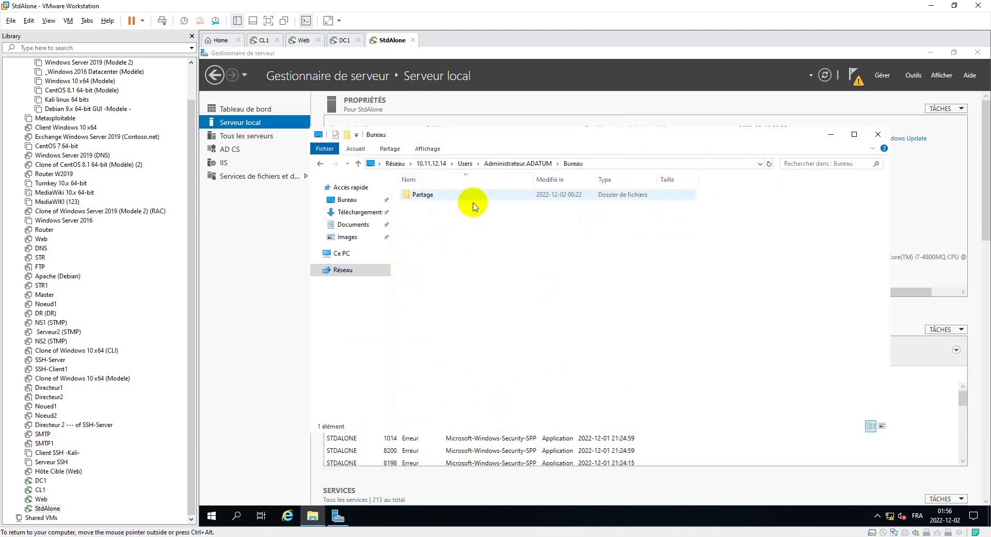
pyautogui.doubleClick(449, 200)
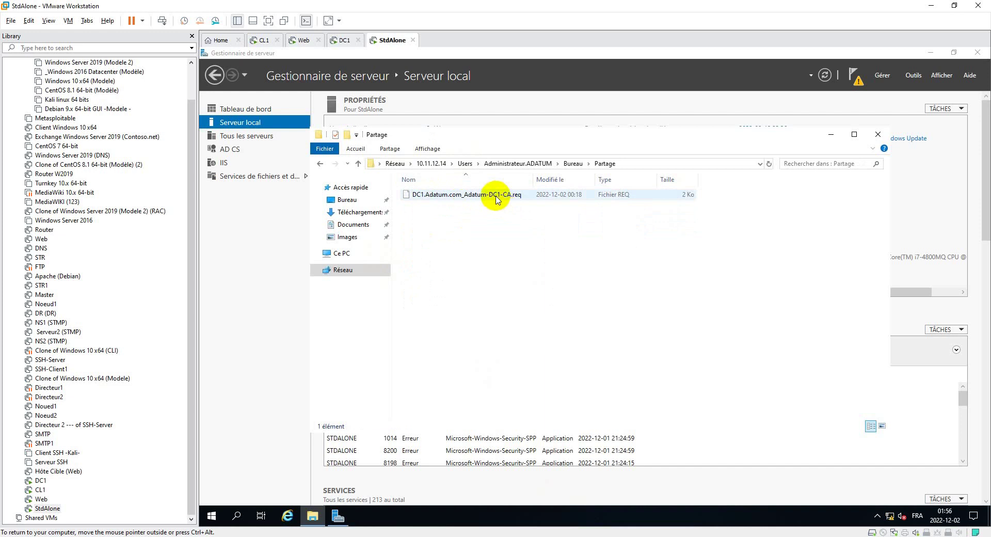
pyautogui.click(496, 197)
pyautogui.rightClick(495, 197)
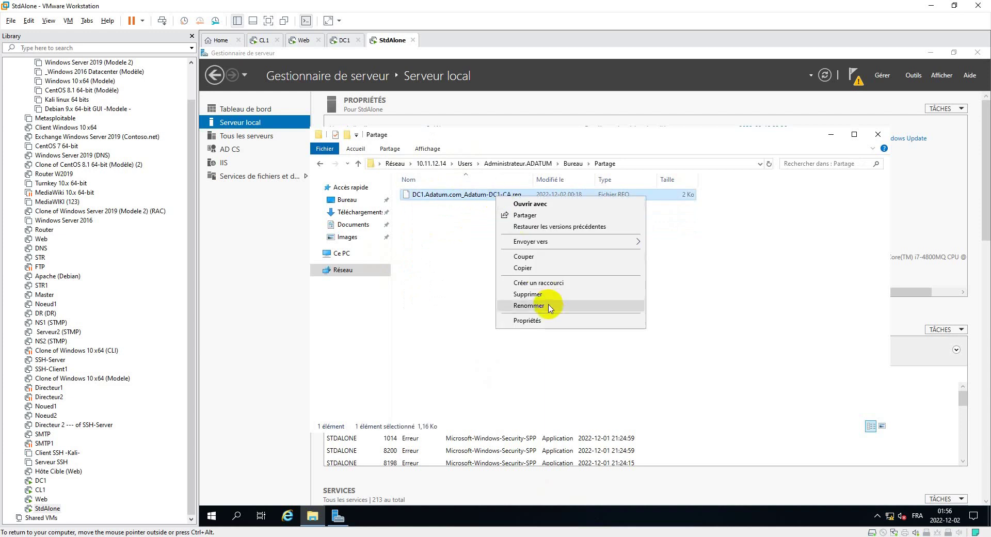
pyautogui.click(527, 268)
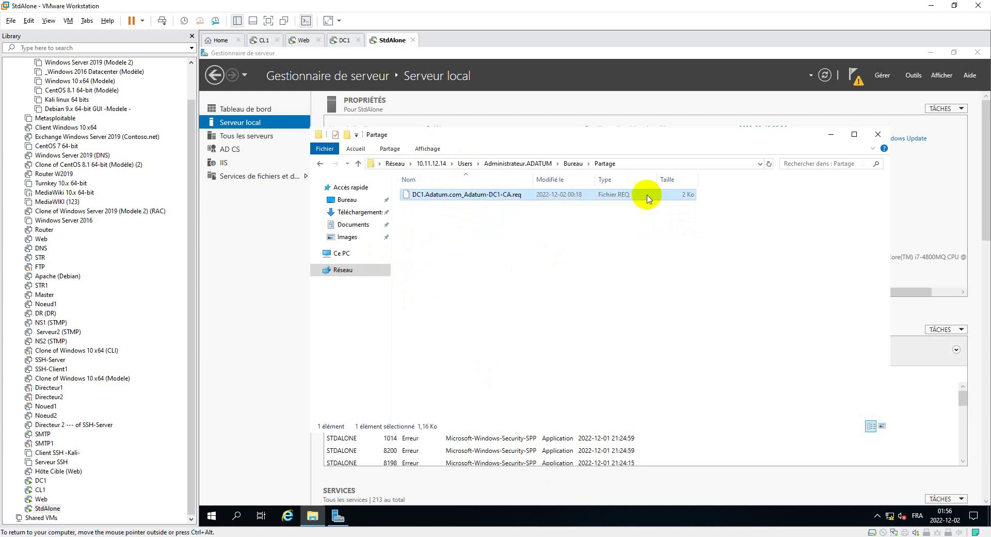
pyautogui.click(747, 245)
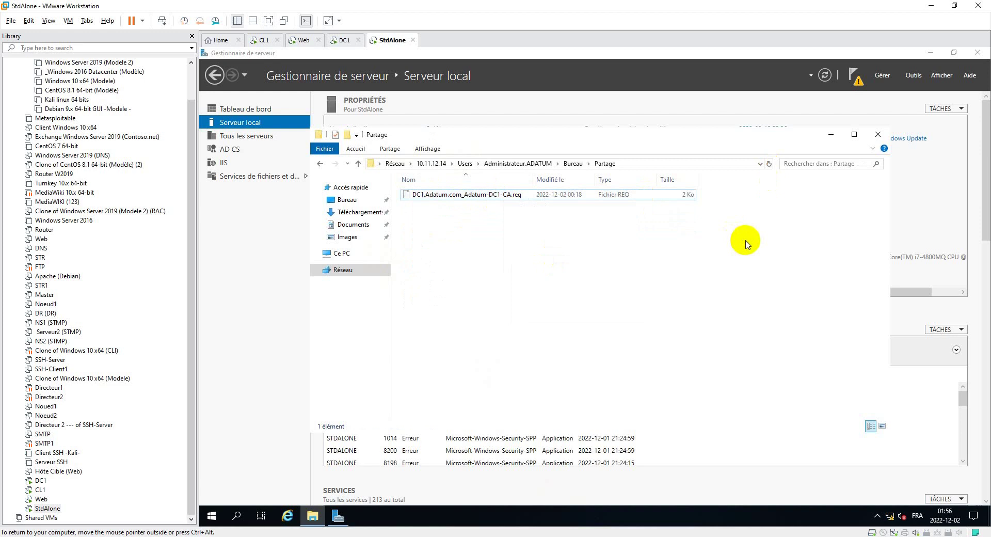
# Paste the copied certificate request file onto StdAlone's desktop.
pyautogui.press('super+d')
pyautogui.rightClick(427, 144)
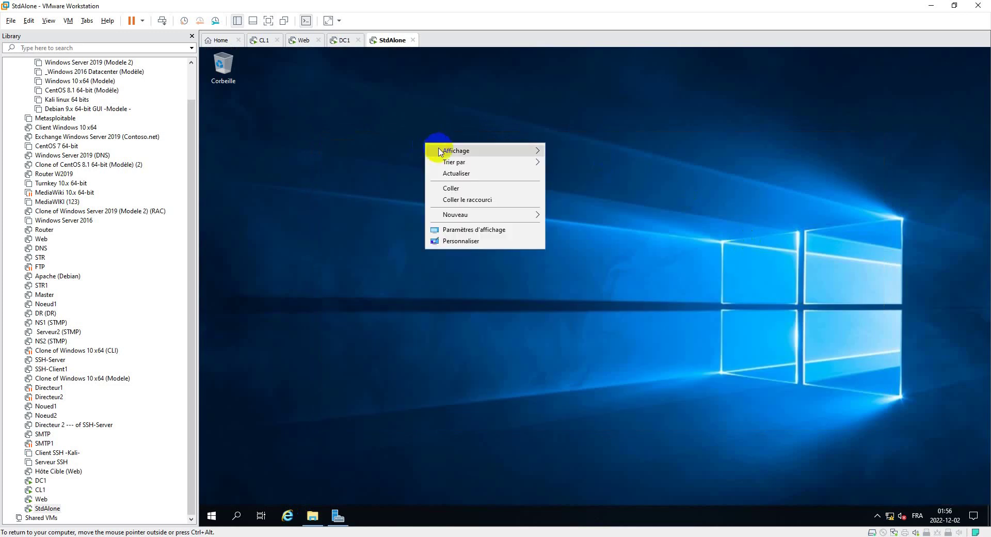
pyautogui.click(472, 189)
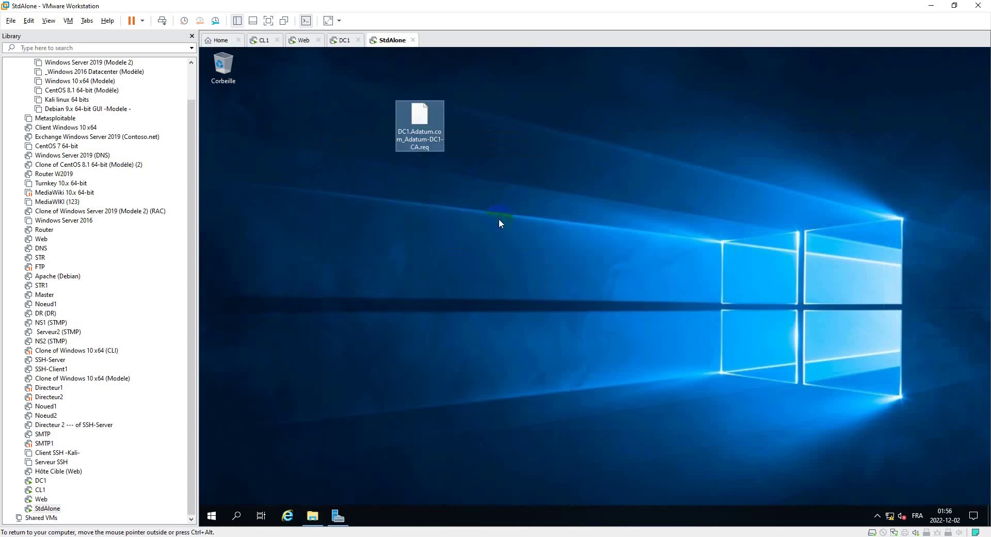
pyautogui.click(624, 282)
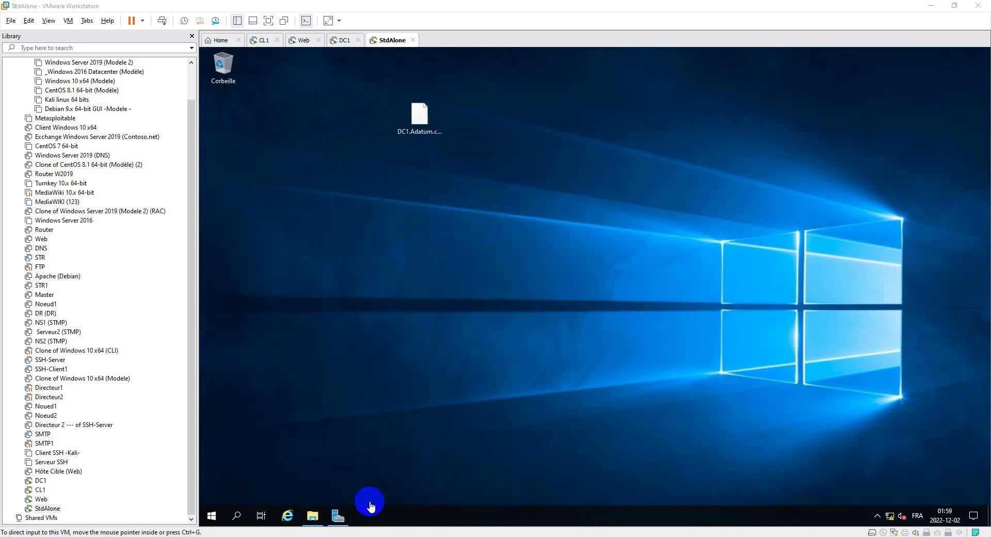
# Open StdAlone's certification authority console from the server manager and expand STDALONE-CA.
pyautogui.click(337, 516)
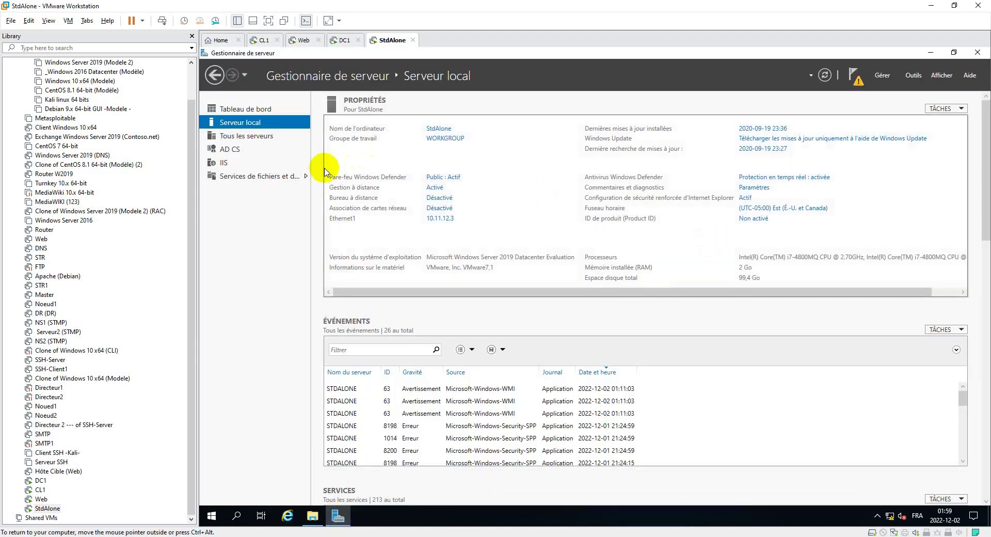
pyautogui.click(912, 76)
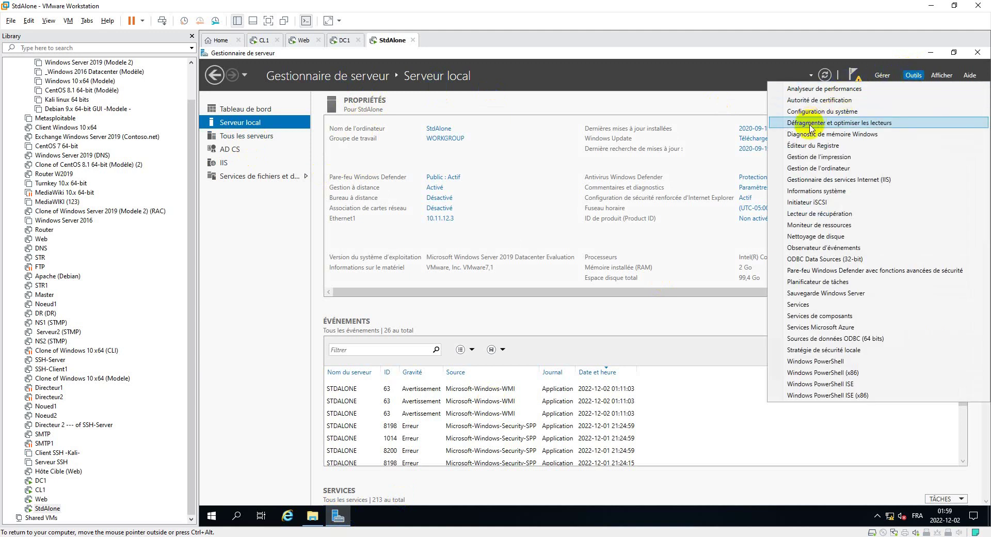
pyautogui.click(818, 102)
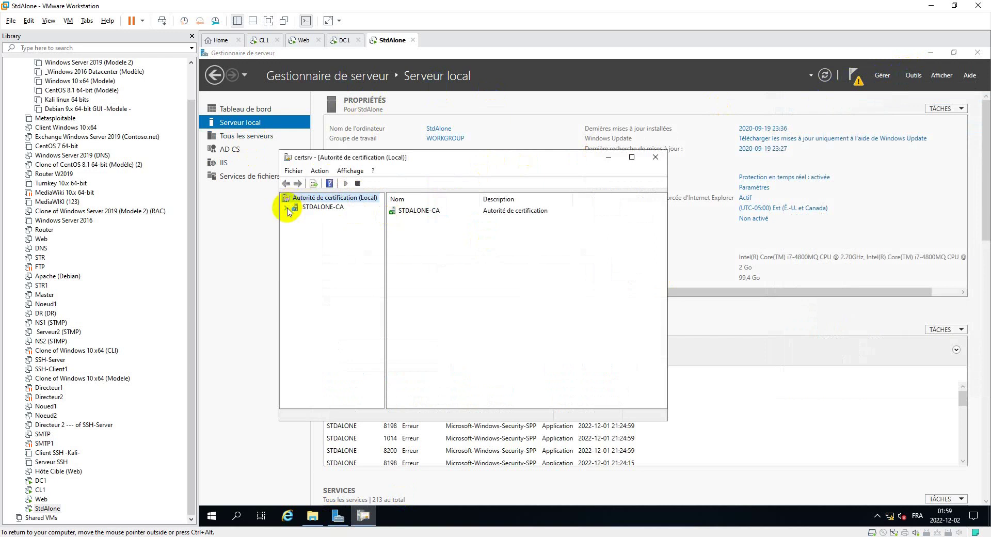
pyautogui.click(287, 207)
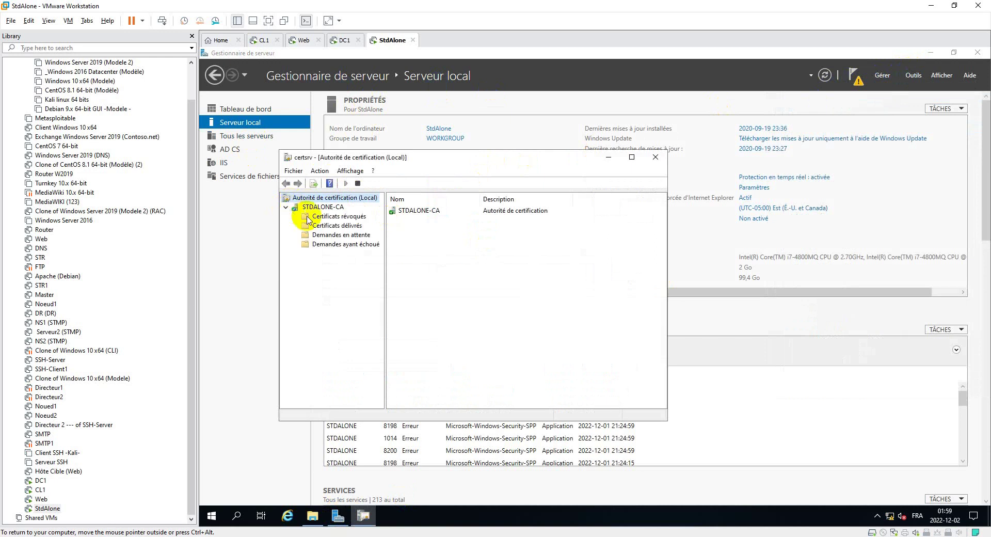
# Examine STDALONE-CA's revoked certificates, pending requests, failed requests and issued certificates.
pyautogui.click(340, 216)
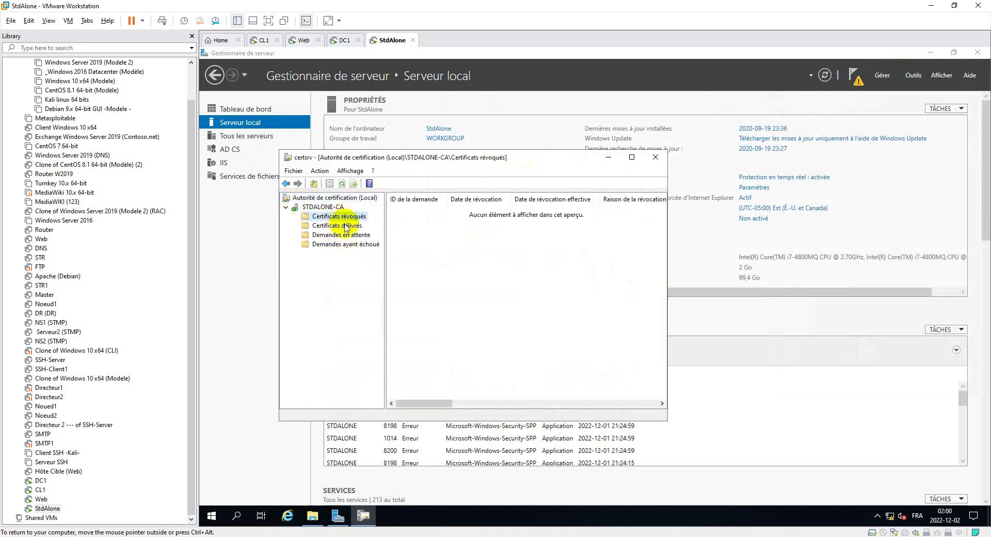
pyautogui.click(346, 227)
pyautogui.click(351, 235)
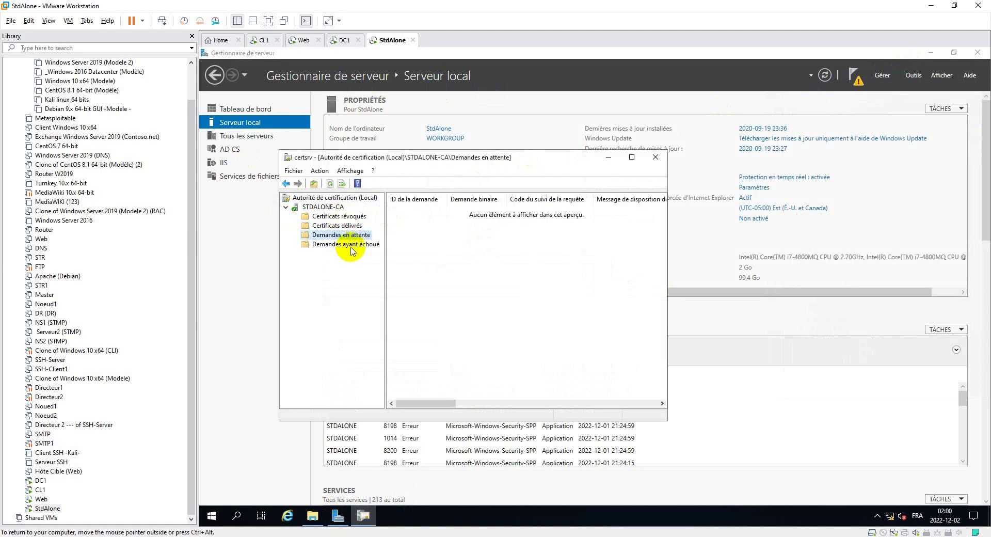
pyautogui.click(351, 246)
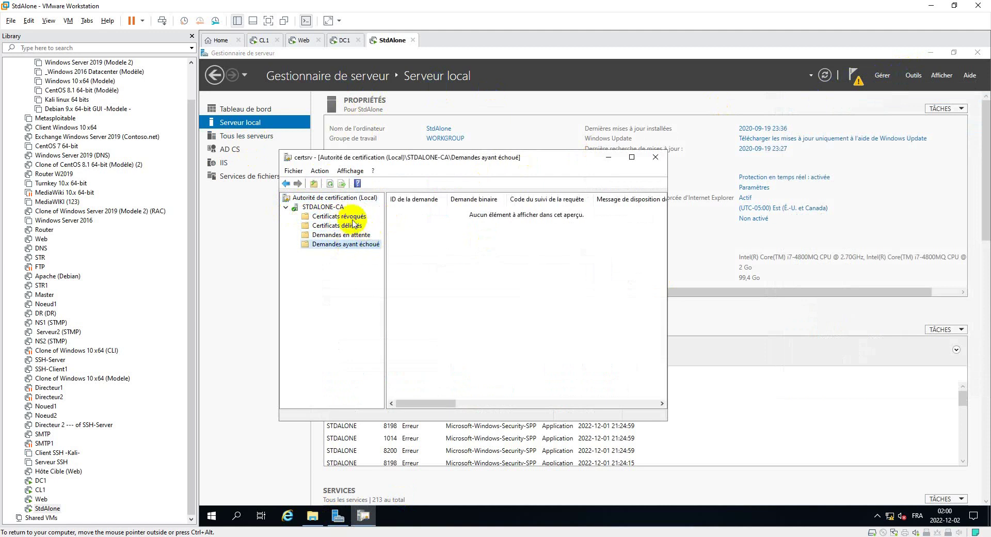
pyautogui.click(352, 222)
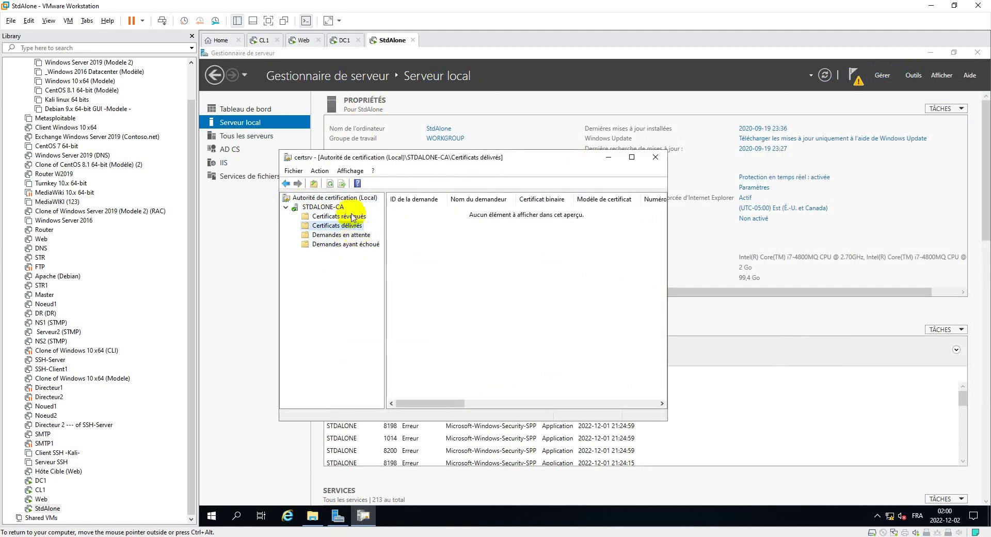
# Submit a new request to STDALONE-CA using DC1.Adatum.com_Adatum-DC1-CA.req from the desktop.
pyautogui.click(332, 208)
pyautogui.rightClick(332, 212)
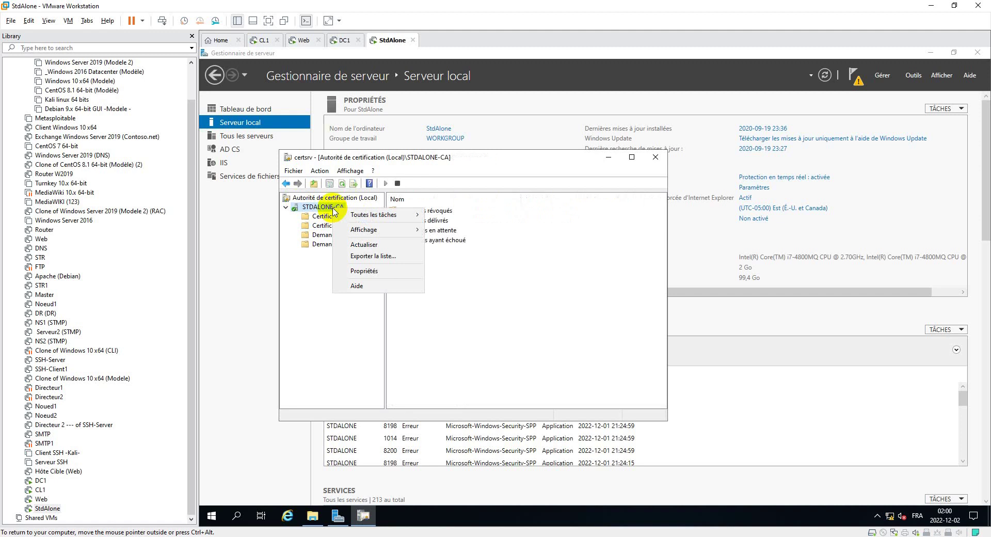
pyautogui.moveTo(369, 215)
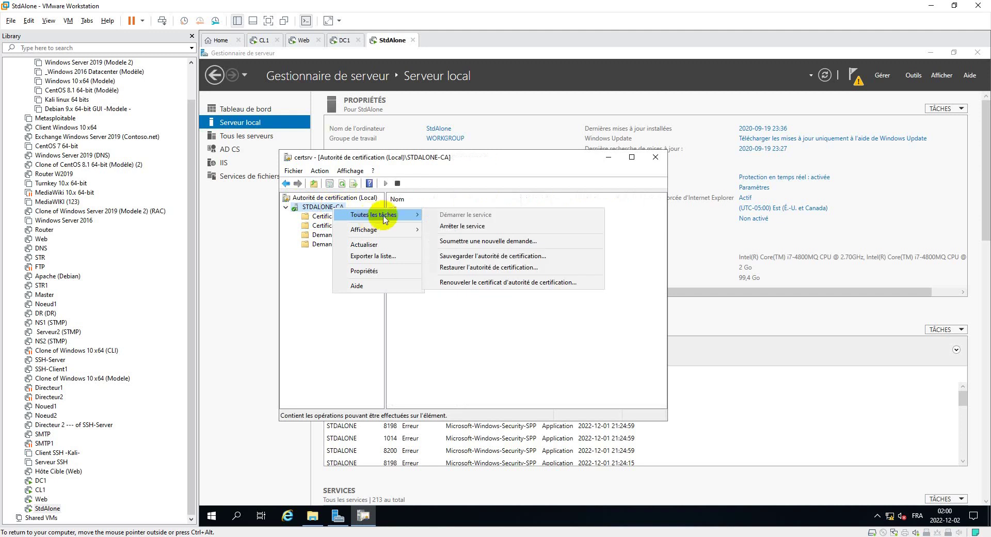
pyautogui.click(479, 242)
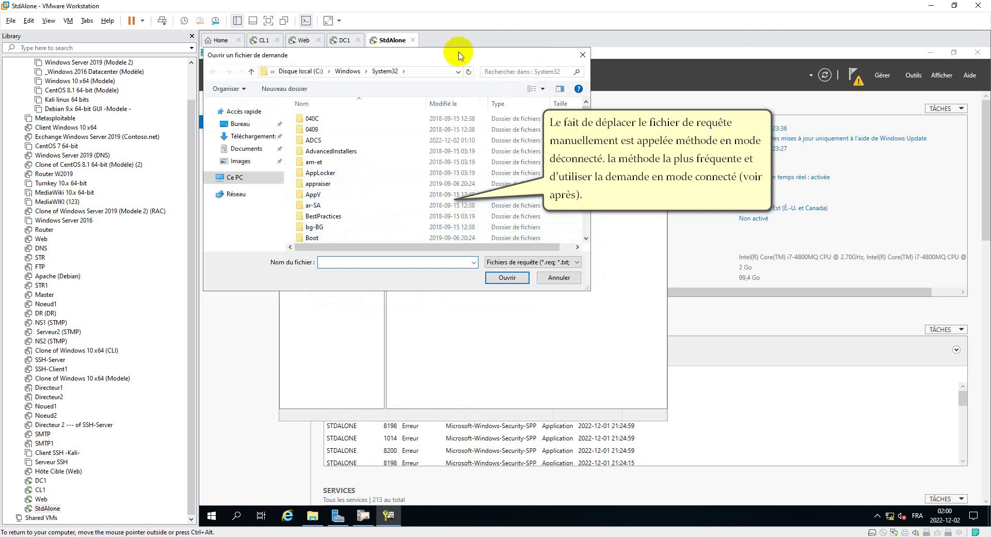
pyautogui.moveTo(459, 54); pyautogui.dragTo(600, 105)
pyautogui.click(381, 174)
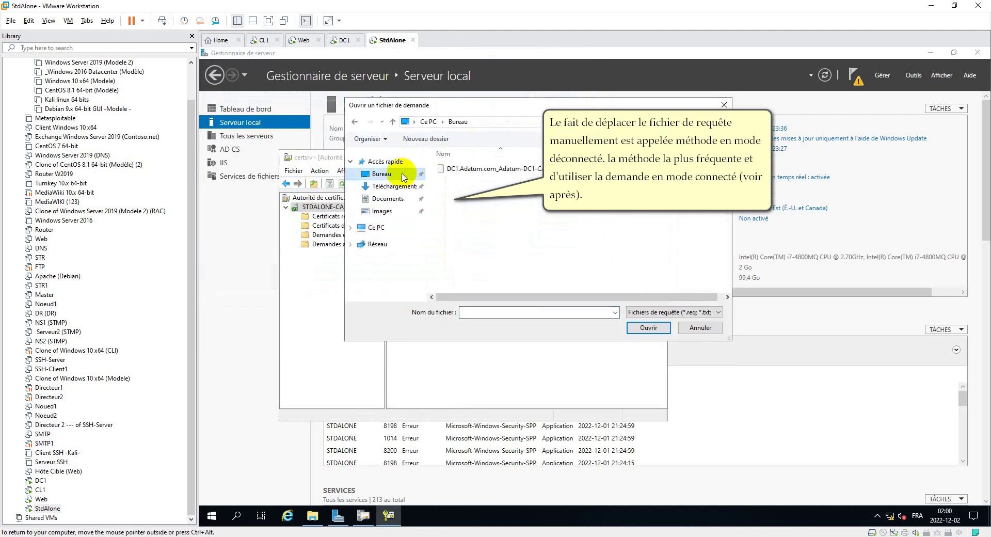
pyautogui.click(480, 169)
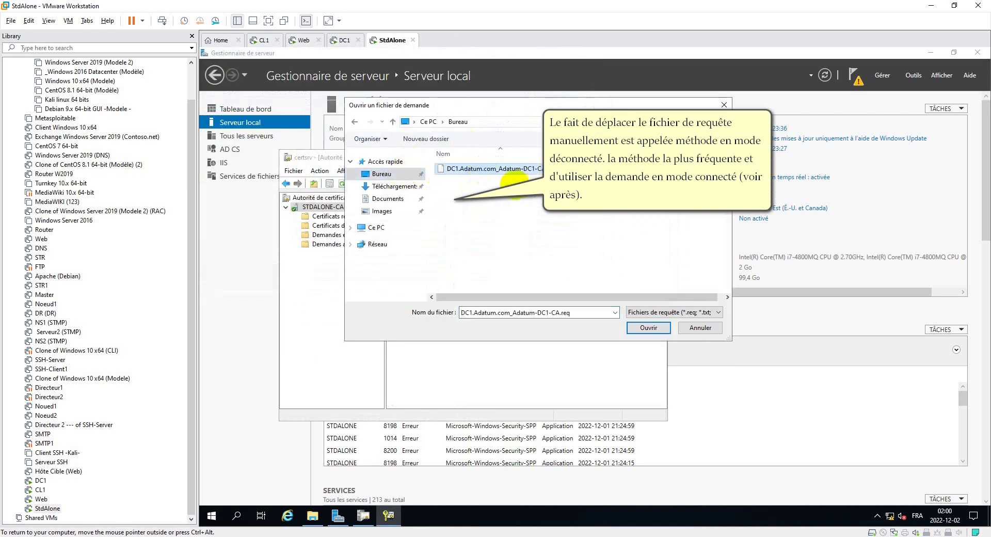
pyautogui.click(665, 338)
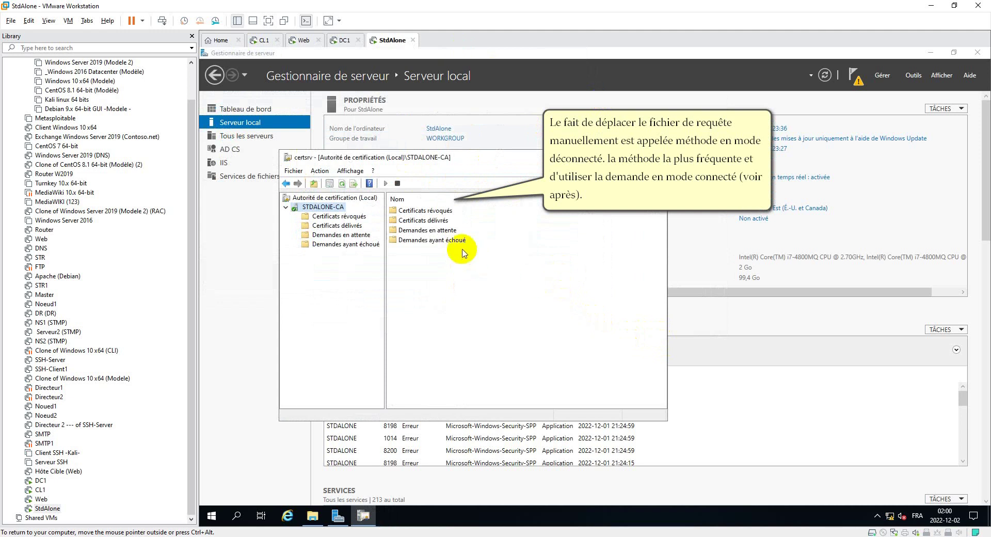
# Issue pending request 2 on STDALONE-CA and display the issued certificates.
pyautogui.click(354, 235)
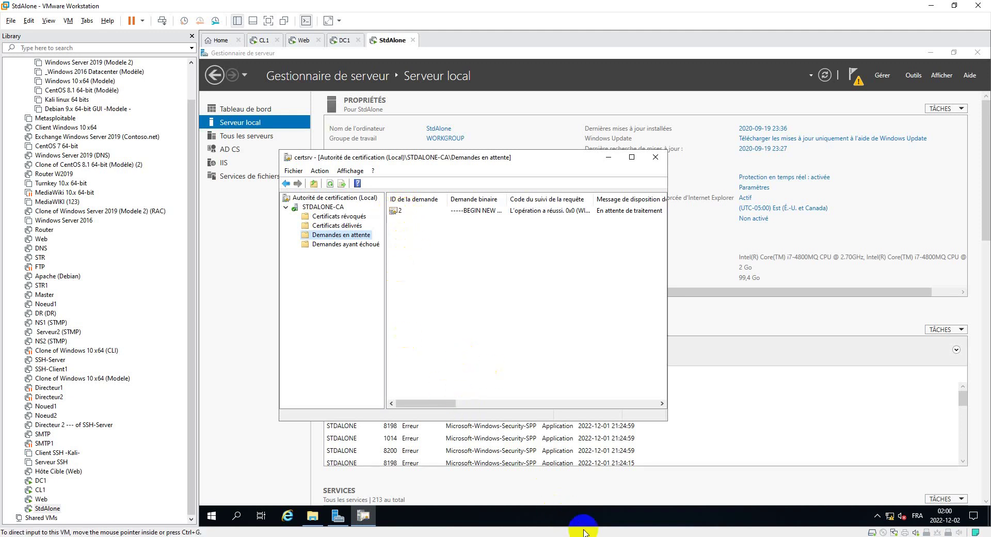
pyautogui.click(341, 226)
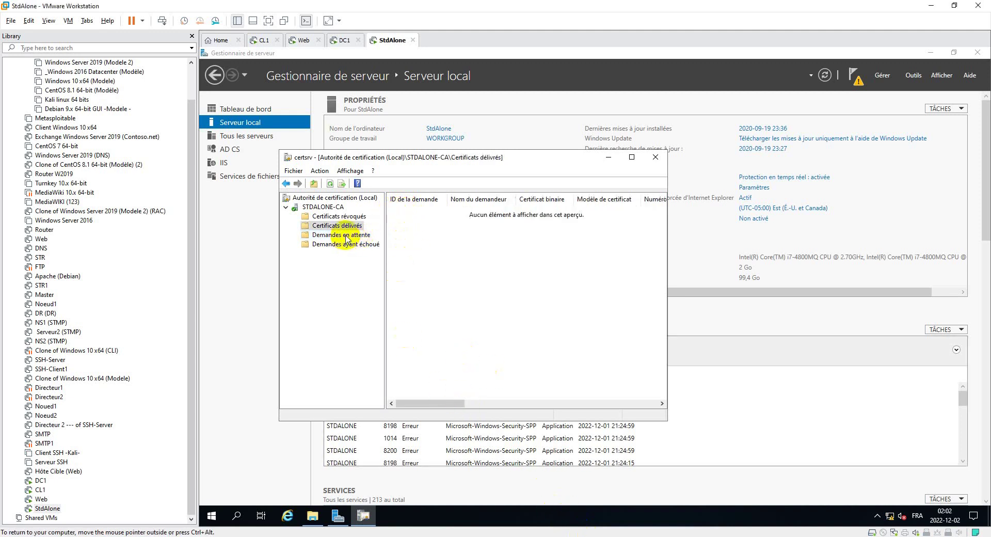
pyautogui.click(345, 235)
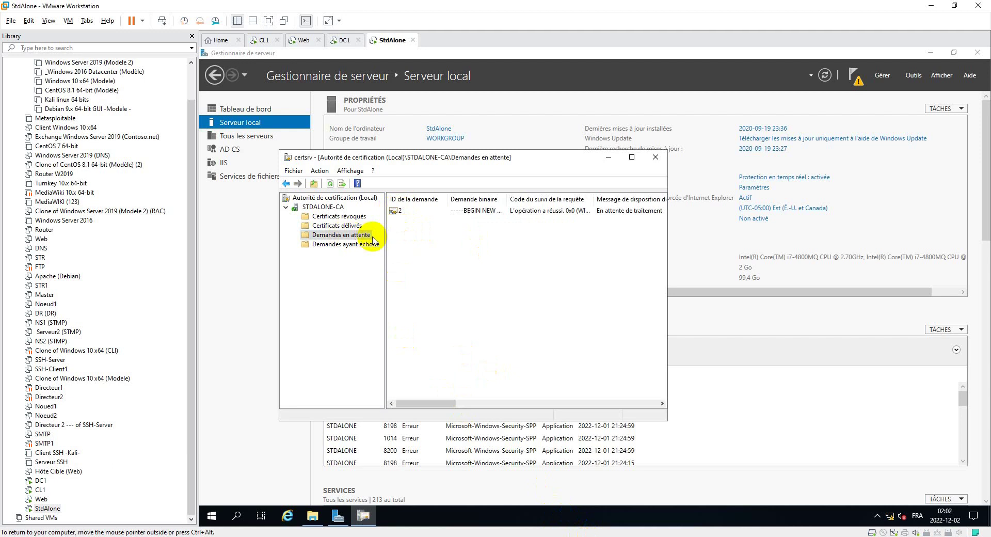
pyautogui.click(412, 210)
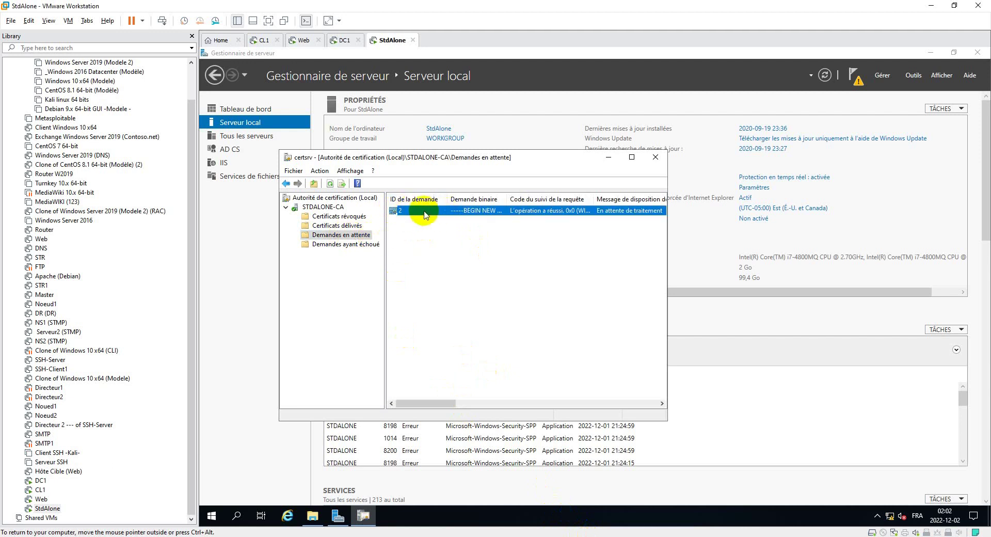
pyautogui.rightClick(424, 211)
pyautogui.moveTo(459, 223)
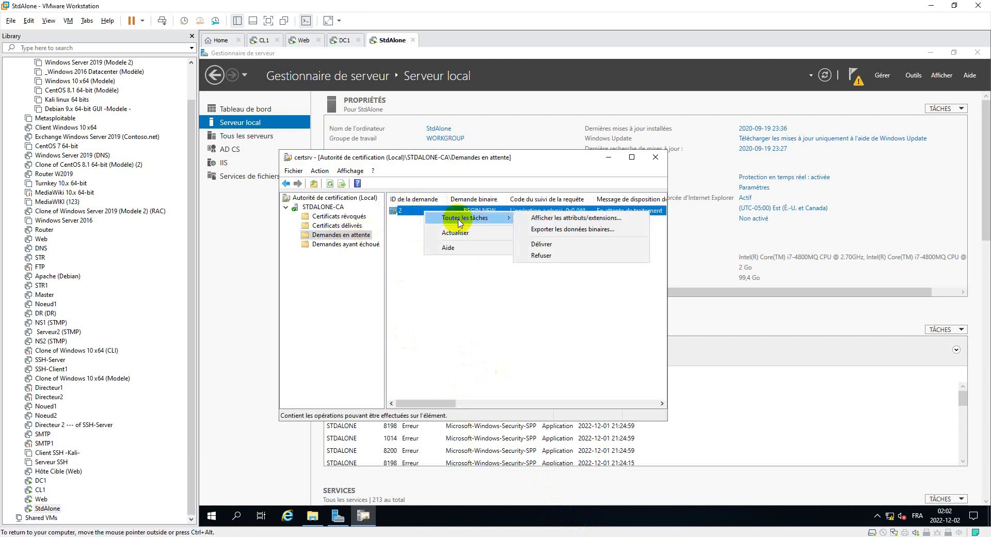
pyautogui.click(554, 243)
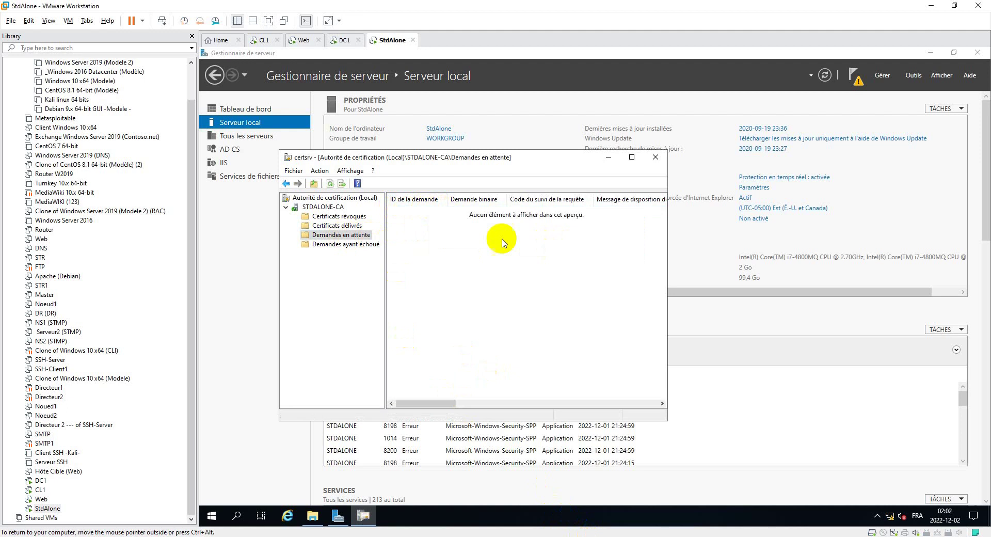
pyautogui.click(359, 227)
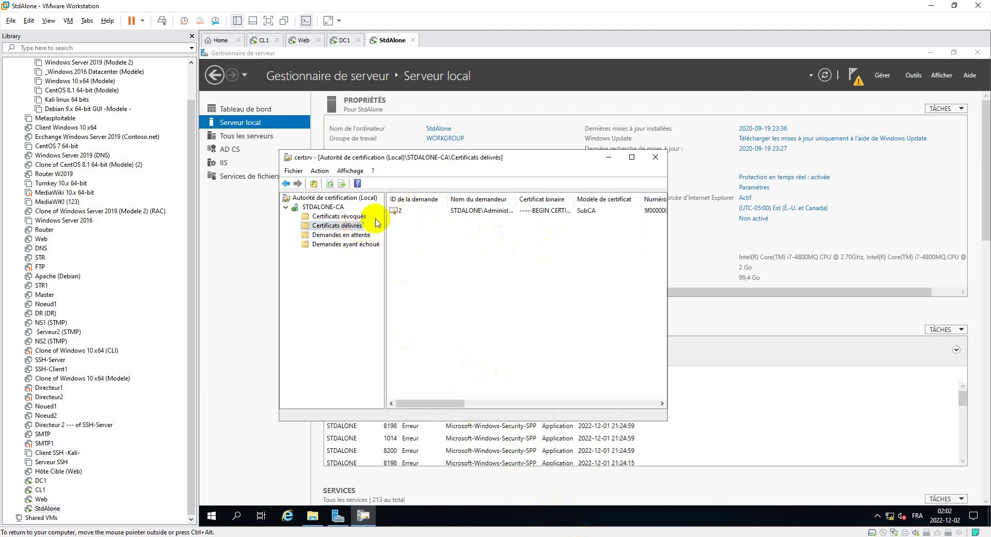
# Switch to the DC1 virtual machine, minimize its folder windows and close the Partage sharing and properties dialogs.
pyautogui.click(341, 40)
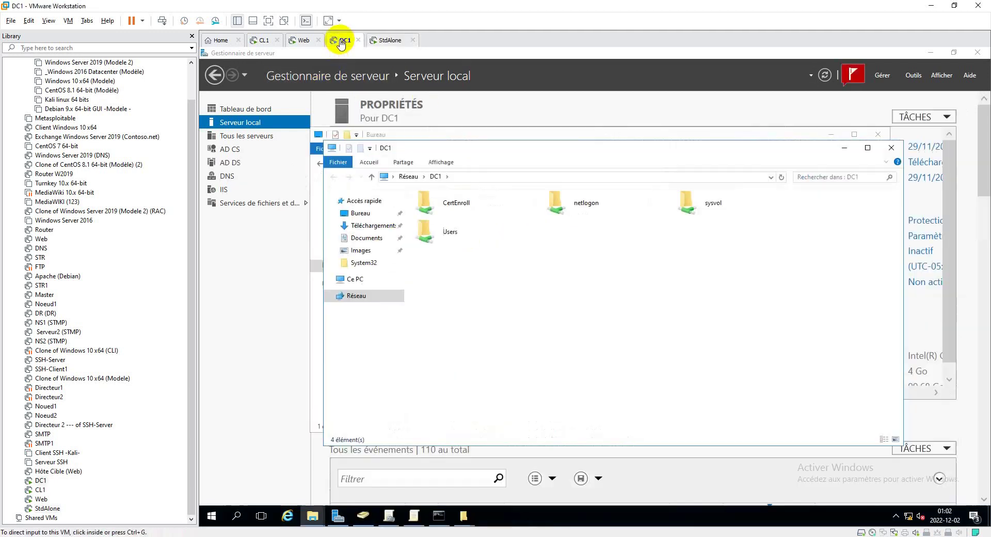
pyautogui.click(843, 148)
pyautogui.click(832, 137)
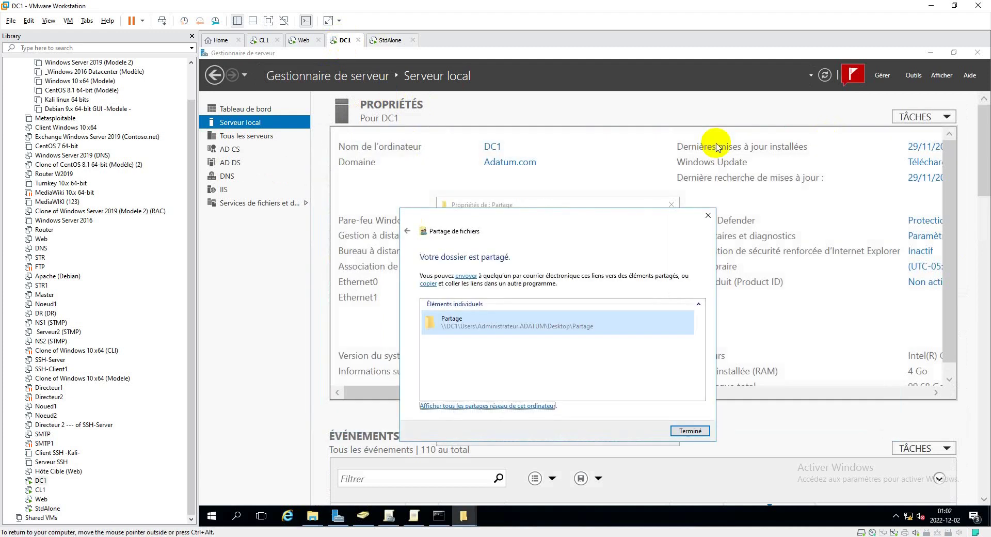
pyautogui.click(691, 431)
pyautogui.click(581, 437)
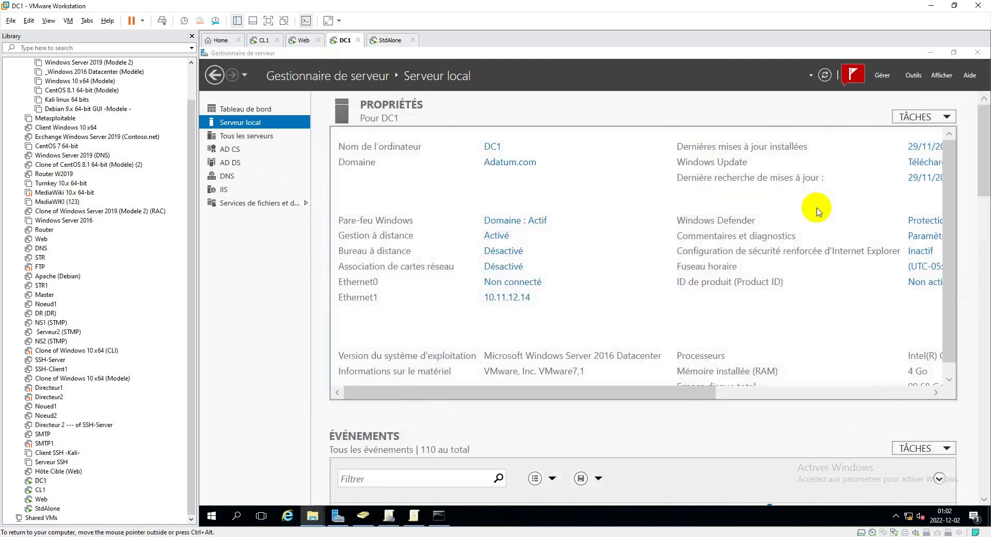
# Open DC1's certification authority console from the server manager.
pyautogui.click(911, 76)
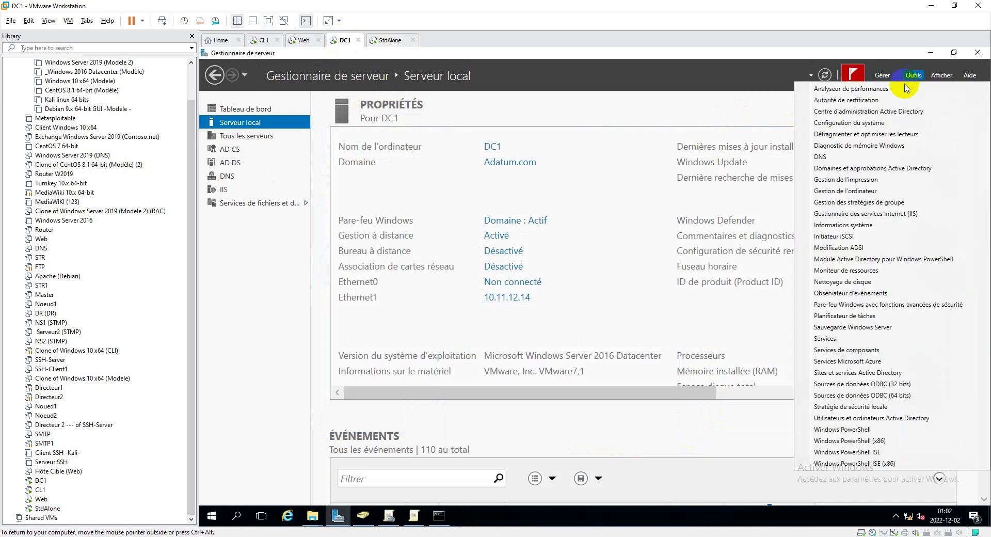
pyautogui.click(842, 101)
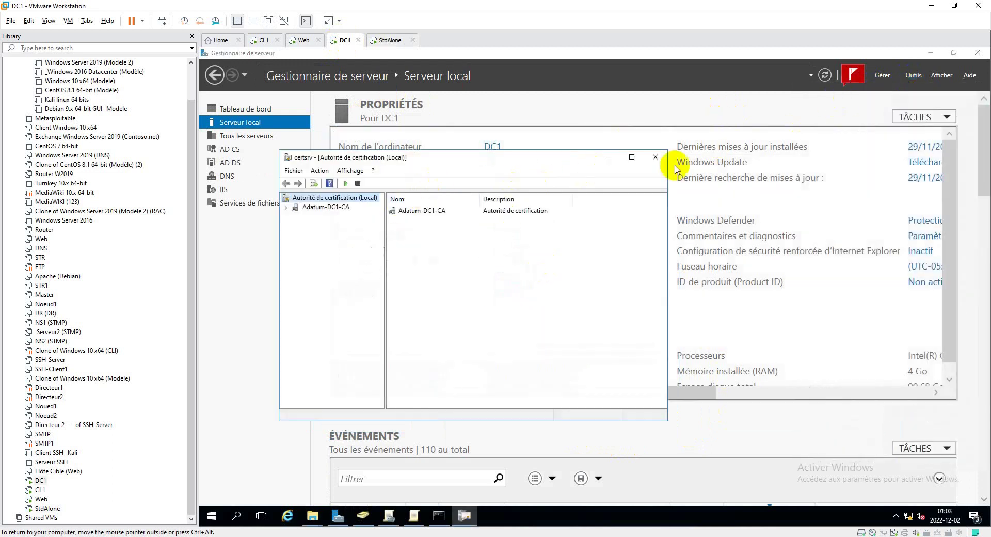
# Maximize DC1's certification authority console and expand Adatum-DC1-CA.
pyautogui.click(631, 157)
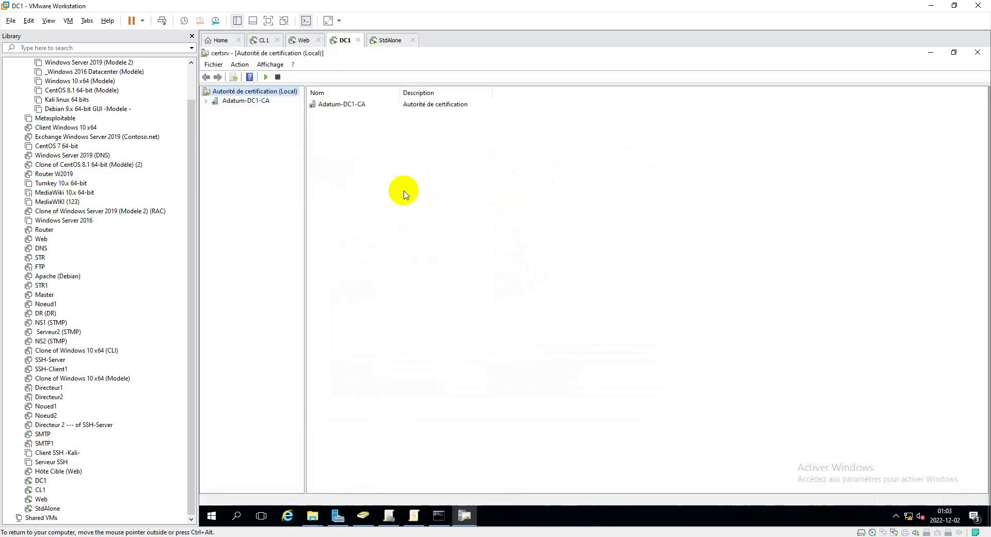
pyautogui.click(207, 101)
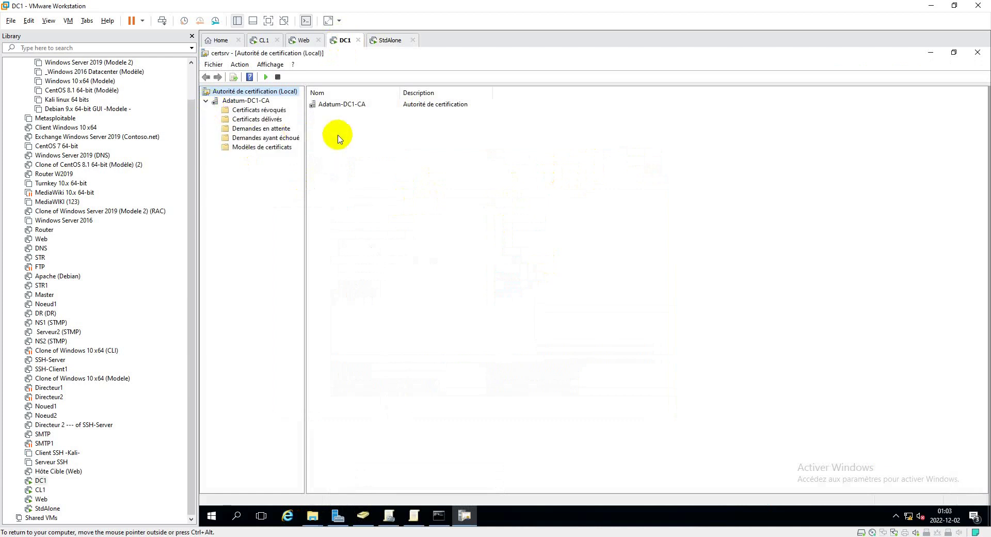
pyautogui.click(261, 120)
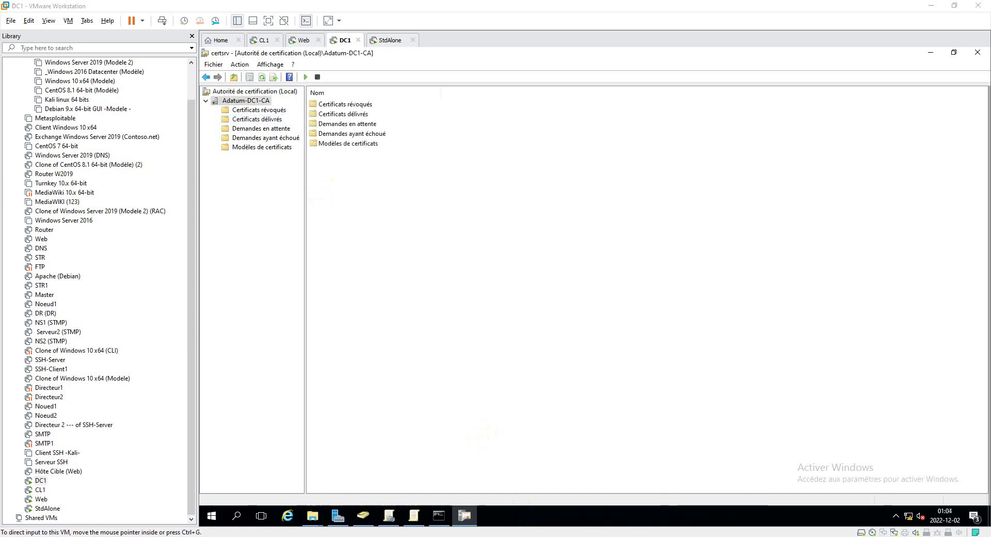
# Install a CA certificate on Adatum-DC1-CA without choosing a file, sending the request online to computer StdAlone with parent authority STDALONE-CA.
pyautogui.rightClick(248, 106)
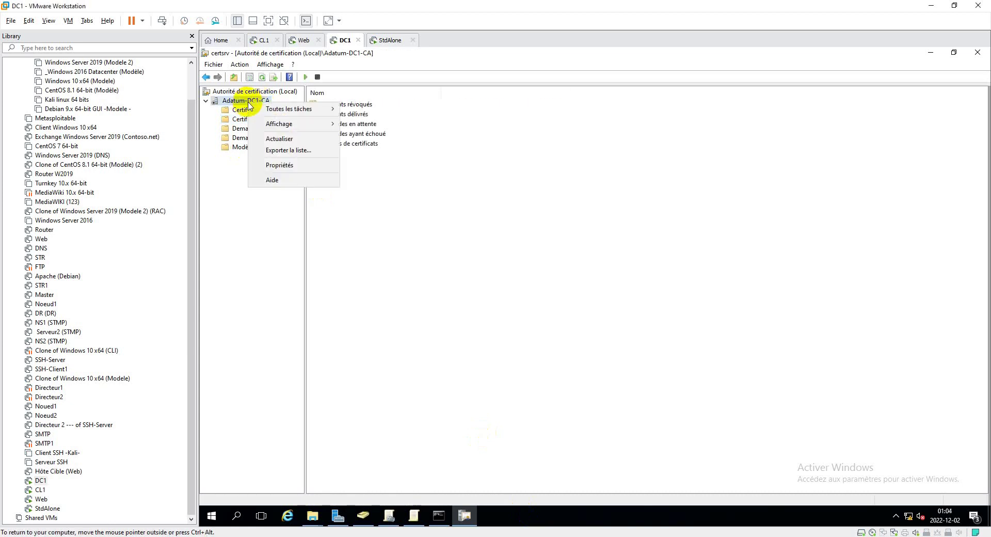
pyautogui.moveTo(287, 109)
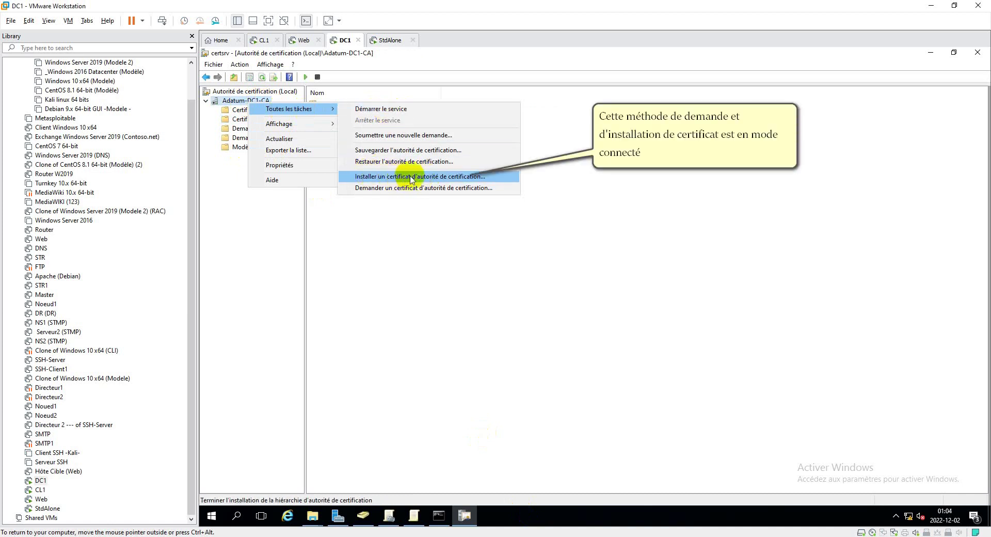
pyautogui.click(452, 176)
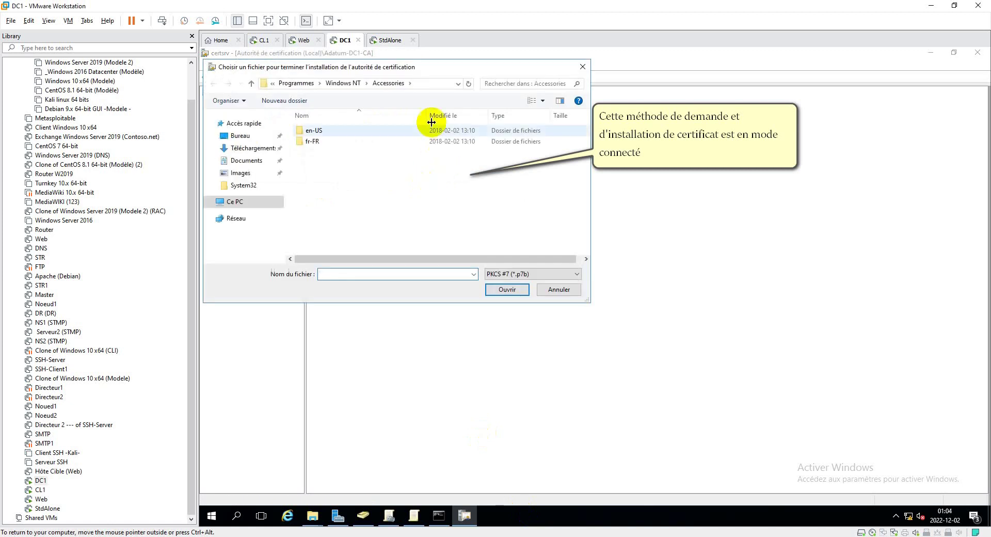
pyautogui.moveTo(427, 69); pyautogui.dragTo(598, 117)
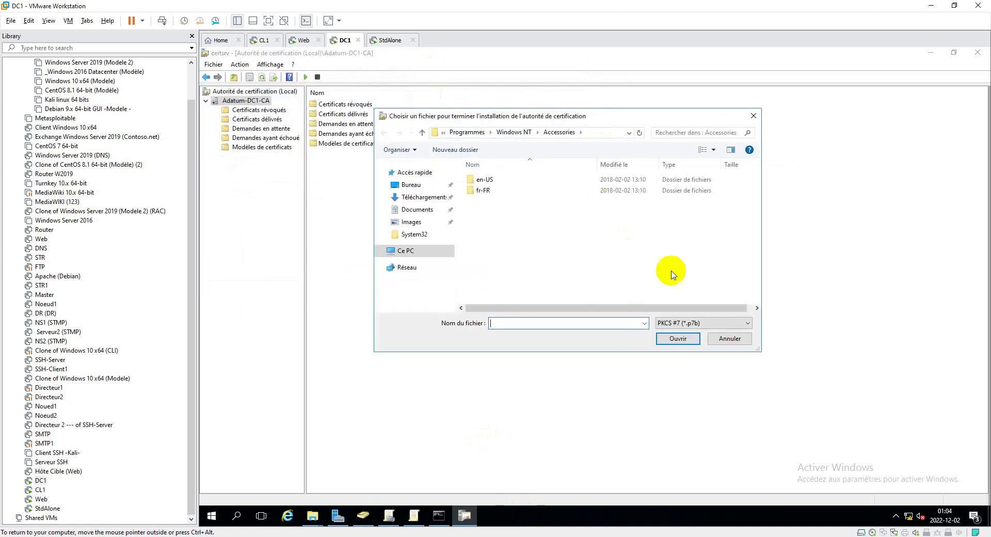
pyautogui.click(729, 339)
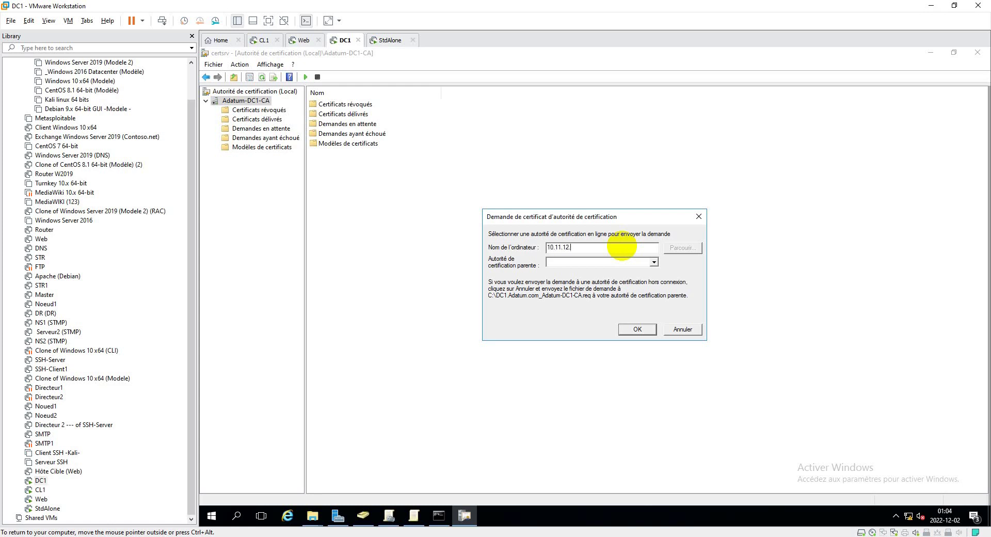
pyautogui.click(654, 263)
pyautogui.click(652, 270)
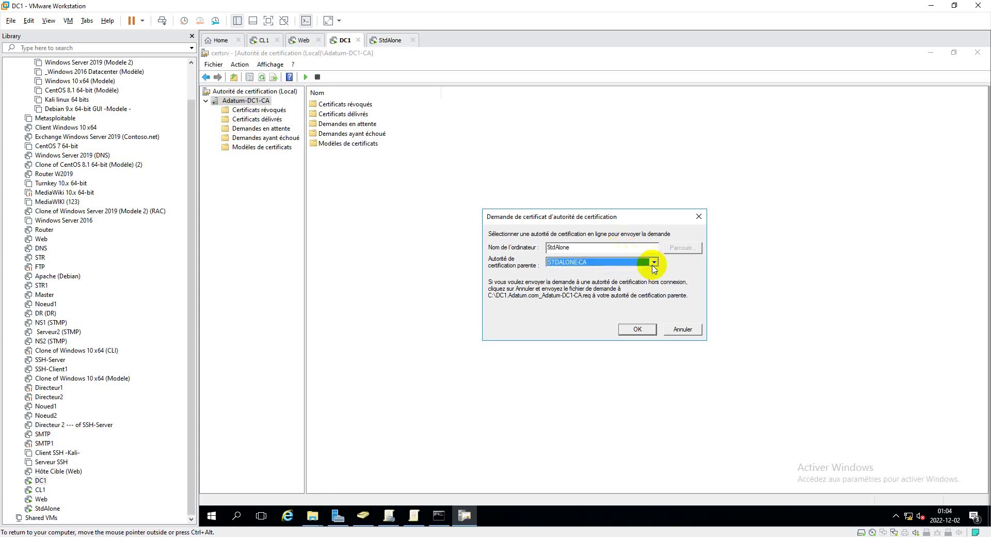
pyautogui.click(635, 330)
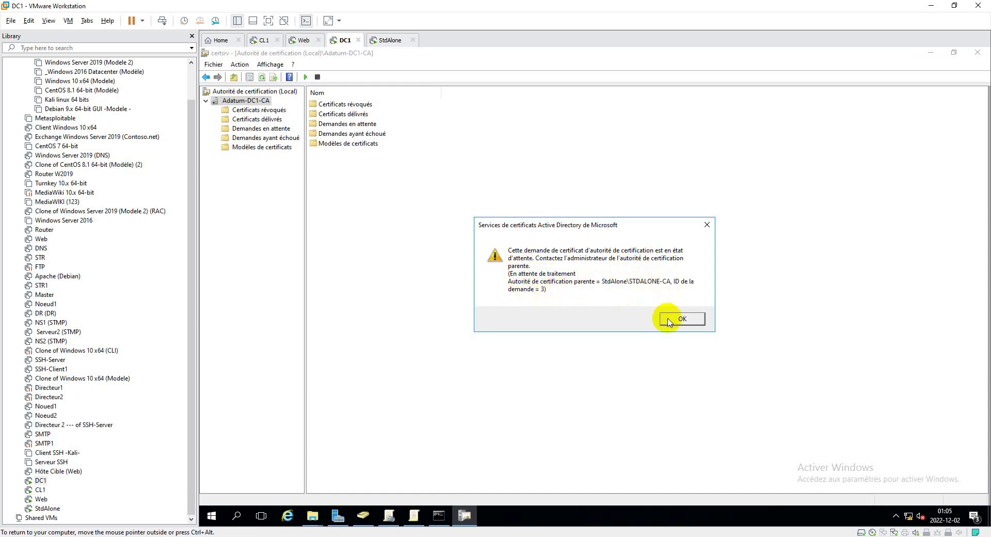
# Switch to the StdAlone virtual machine and issue pending request 3 on STDALONE-CA.
pyautogui.click(393, 41)
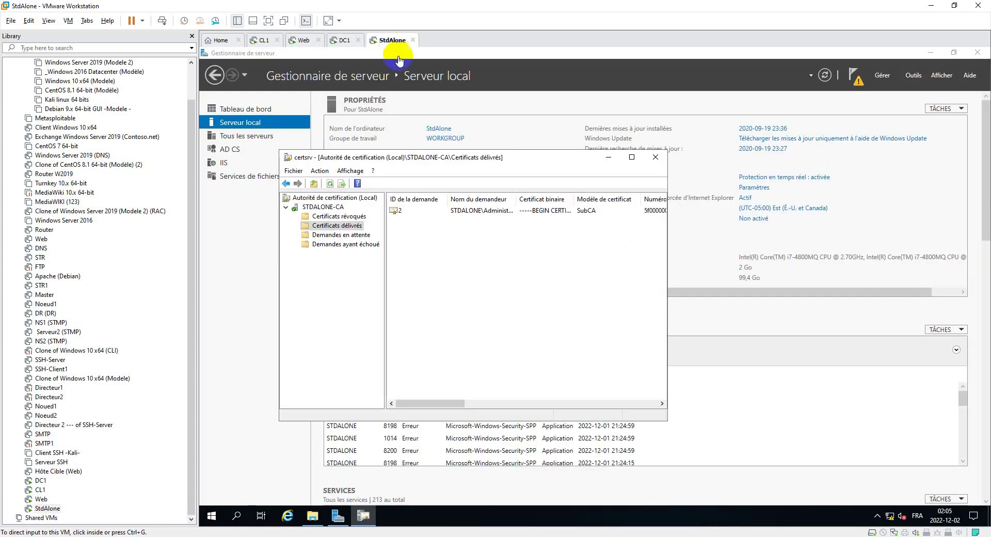
pyautogui.click(347, 237)
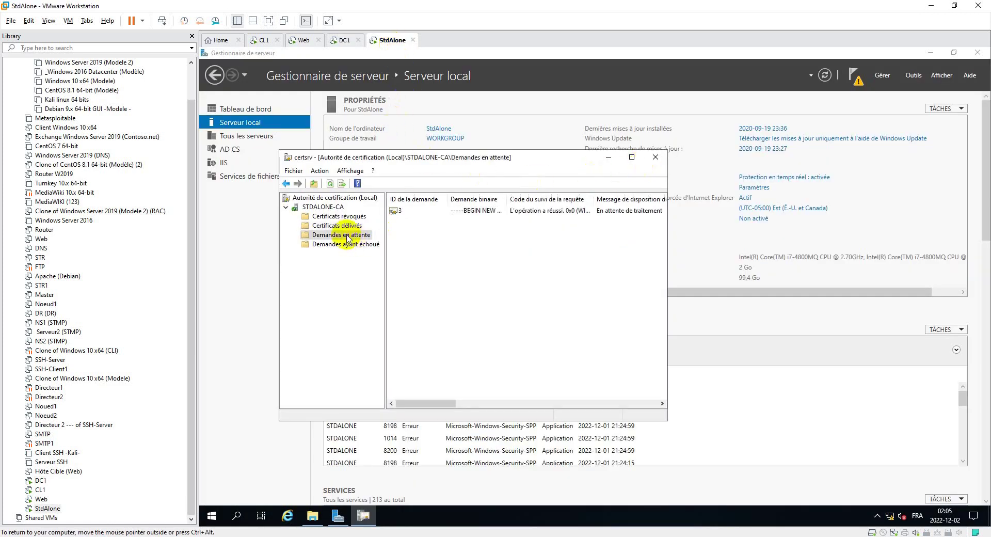
pyautogui.click(403, 211)
pyautogui.rightClick(422, 213)
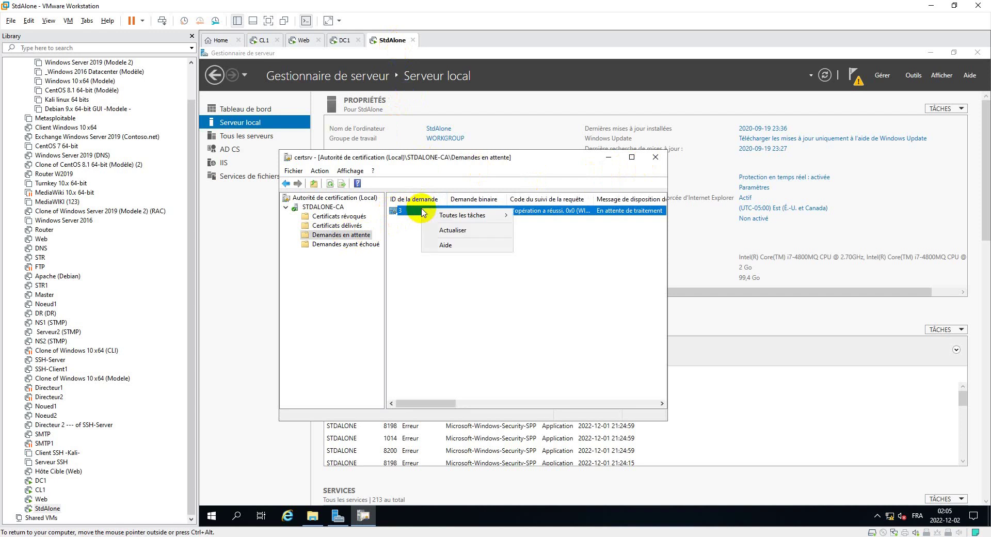
pyautogui.moveTo(458, 218)
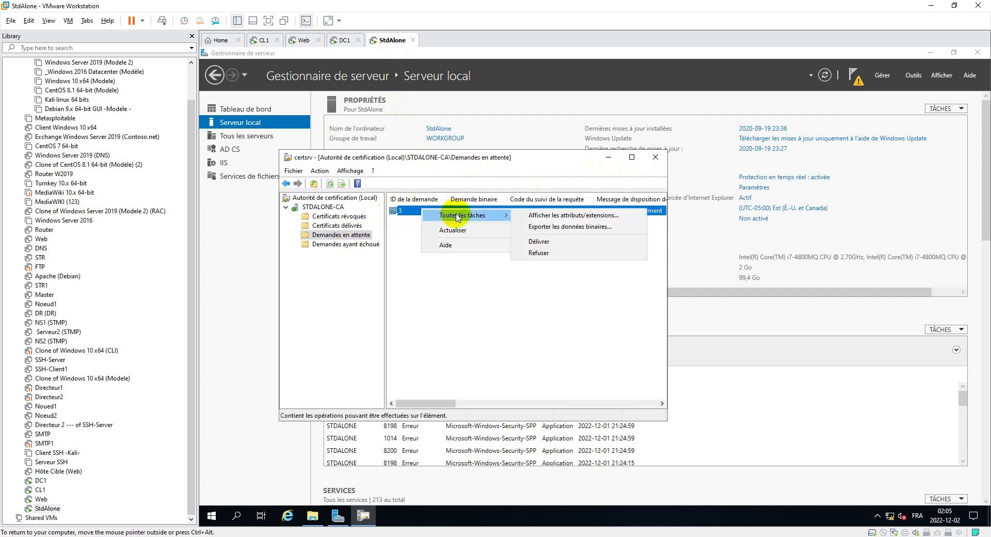
pyautogui.click(530, 240)
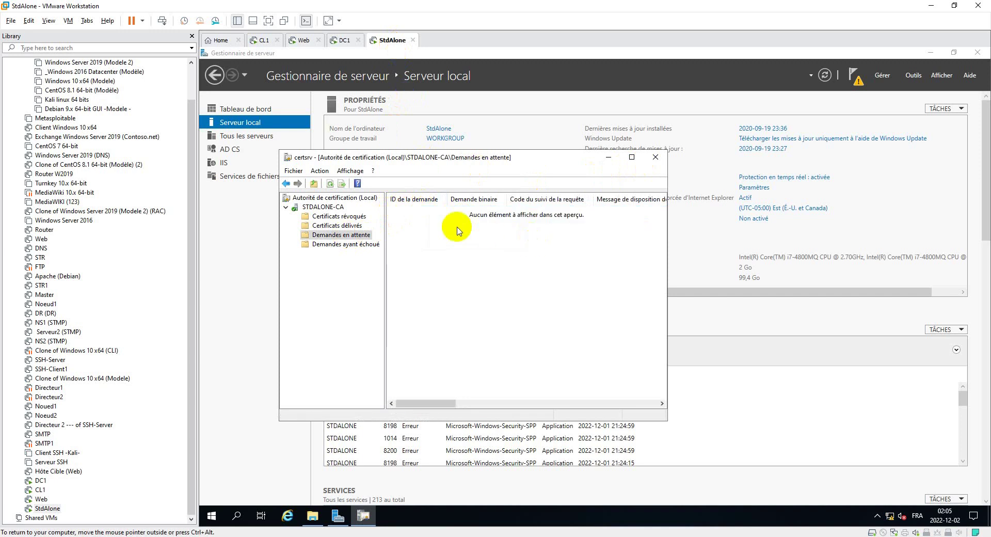
# Display STDALONE-CA's issued certificates and check the entry for request 3.
pyautogui.click(350, 227)
pyautogui.click(414, 222)
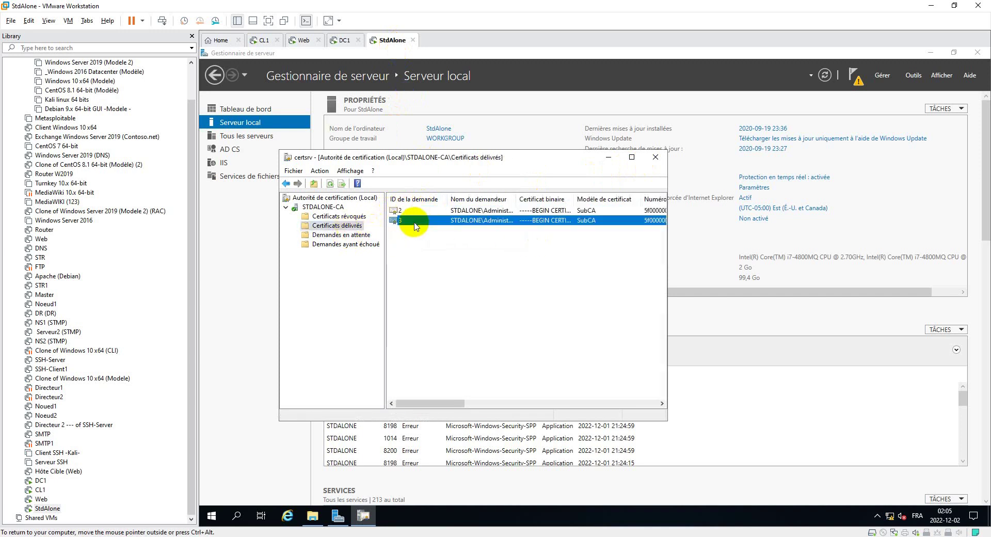
pyautogui.rightClick(416, 224)
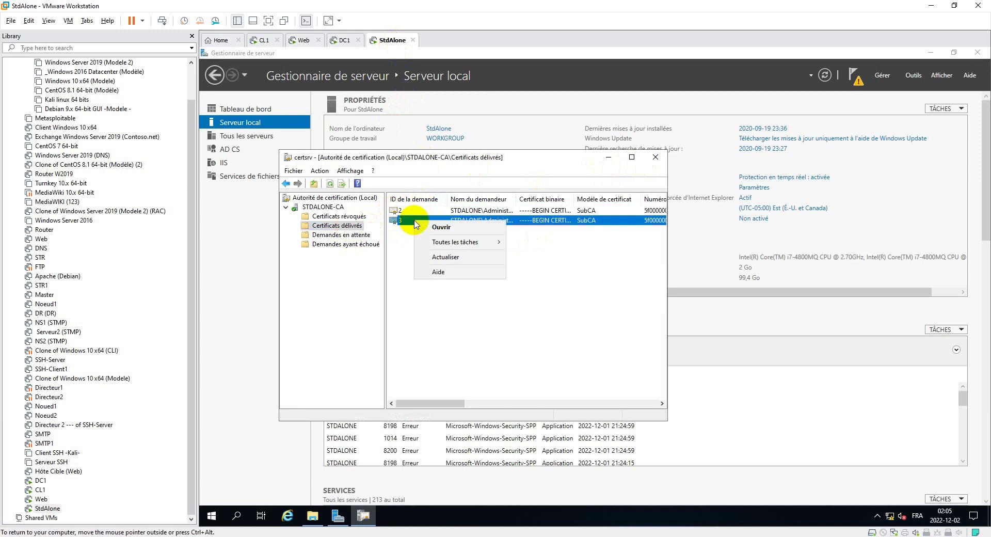
pyautogui.click(398, 248)
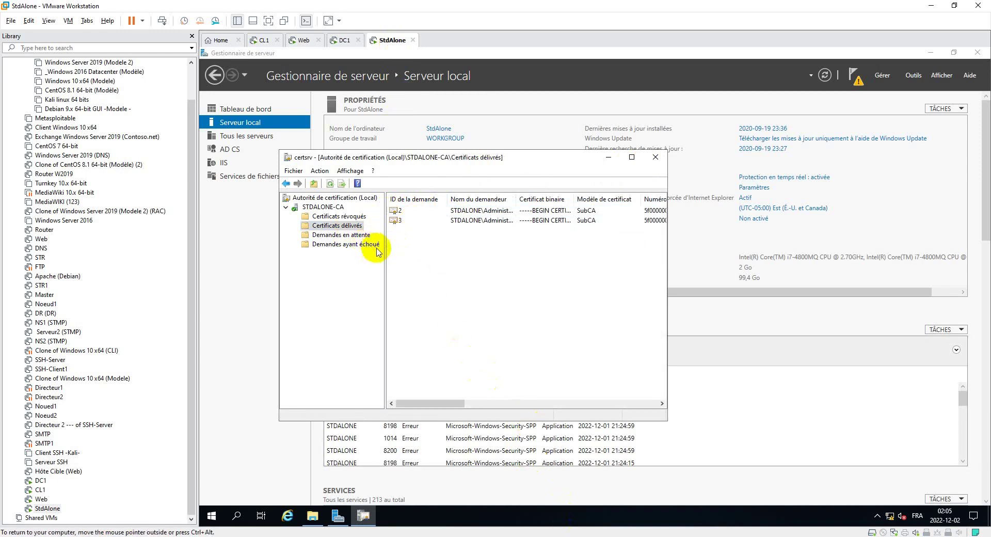
# Switch back to the DC1 virtual machine, dismiss the pending request message and return to the Adatum-DC1-CA node.
pyautogui.click(345, 41)
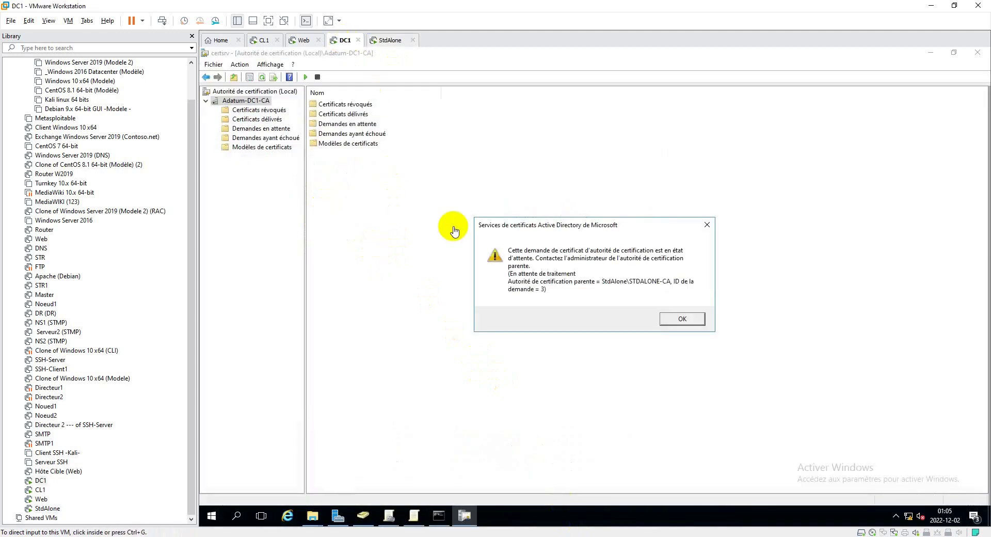
pyautogui.click(680, 318)
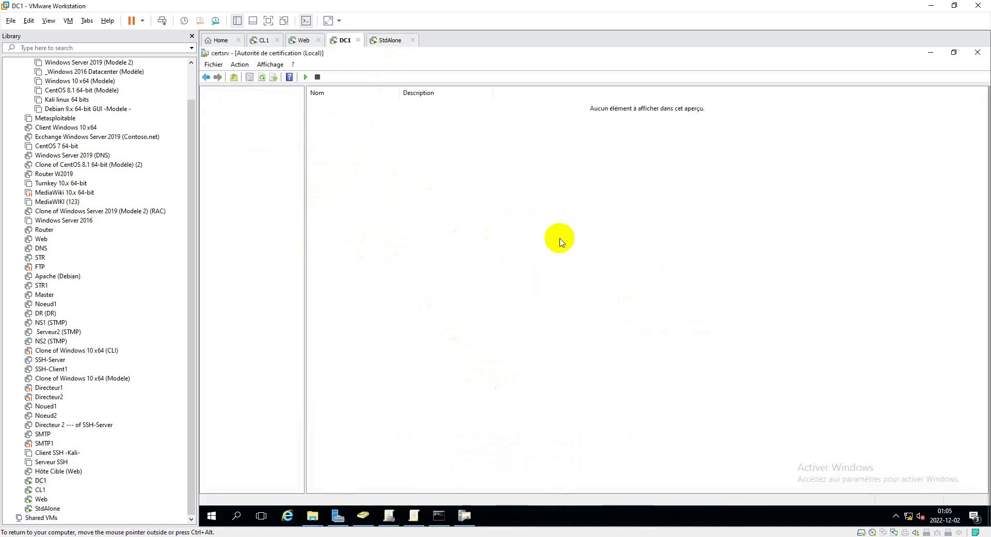
pyautogui.click(206, 101)
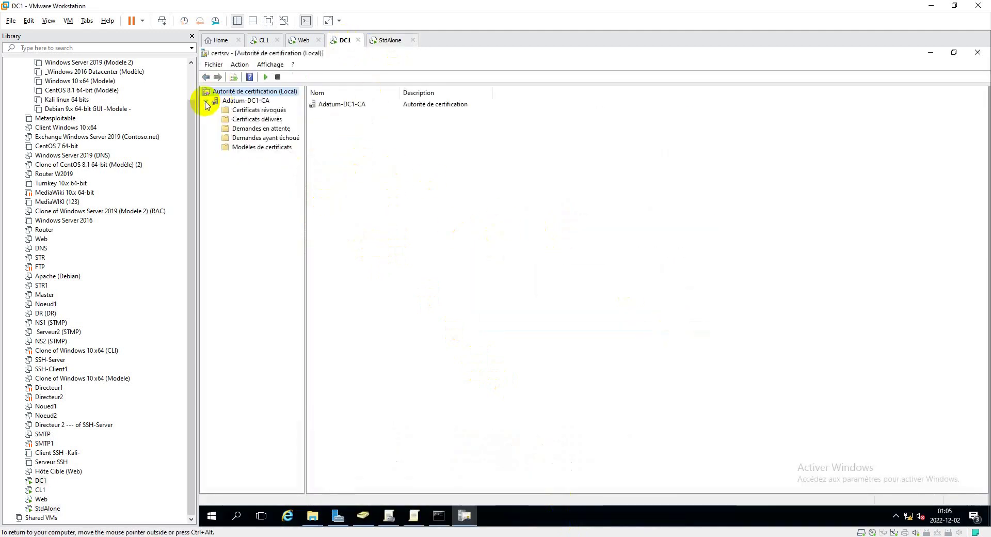
# Start the Adatum-DC1-CA service, installing its missing certificate online instead of from a file and ignoring the chain verification error, and show the CA's folders.
pyautogui.rightClick(247, 101)
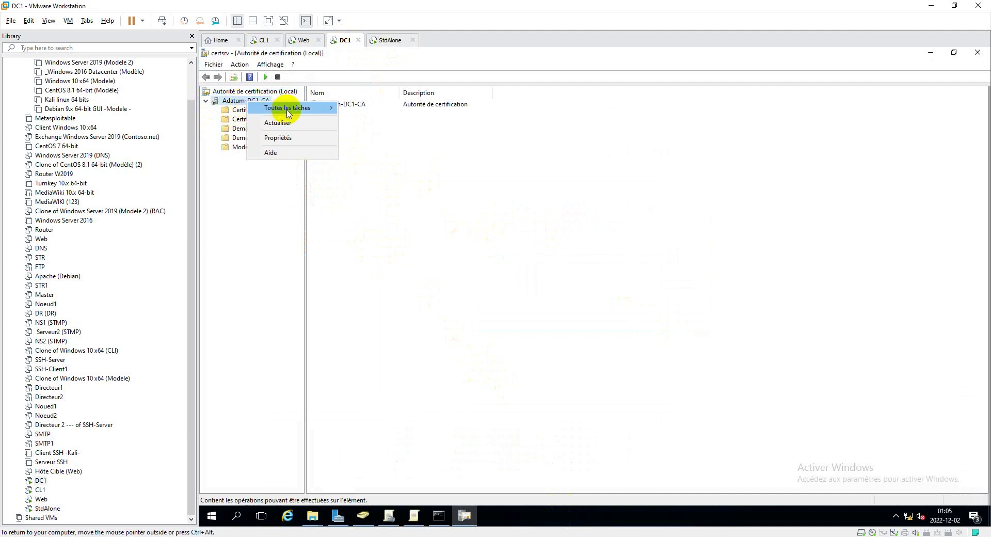
pyautogui.moveTo(288, 112)
pyautogui.click(380, 108)
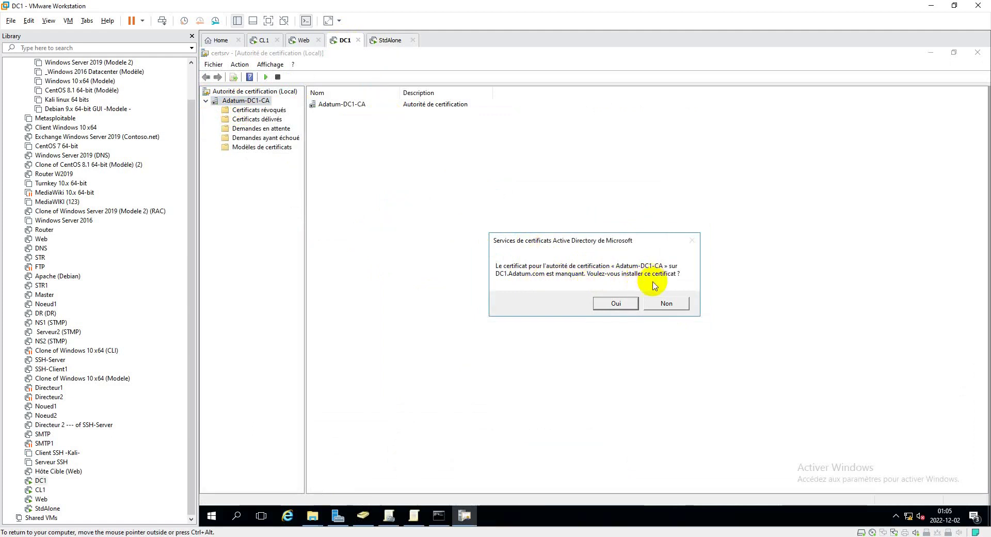
pyautogui.click(616, 302)
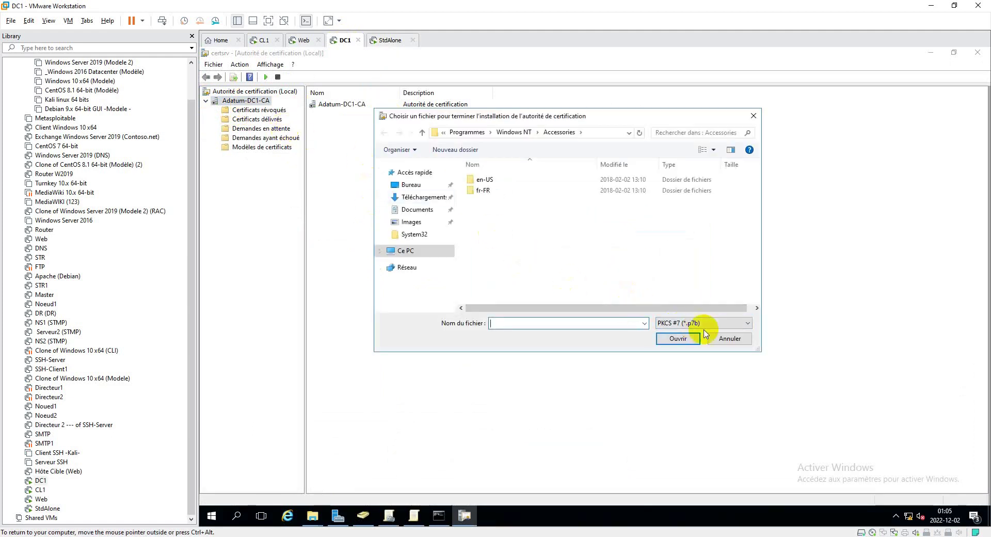
pyautogui.click(725, 341)
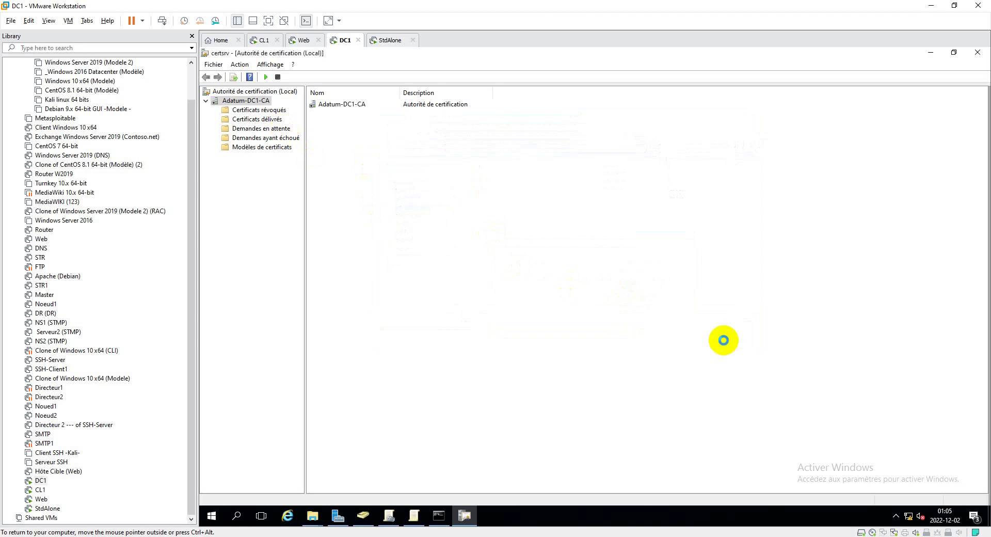
pyautogui.click(644, 331)
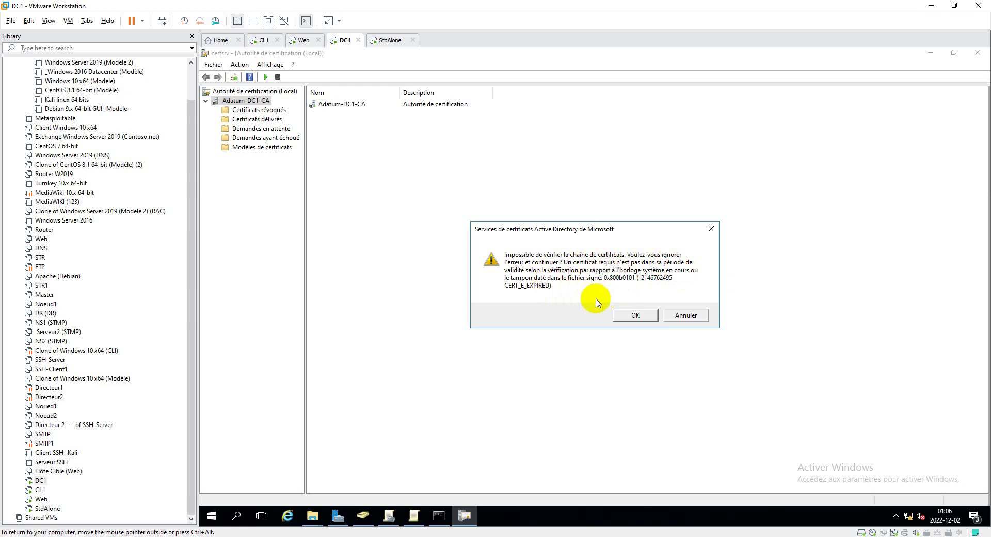
pyautogui.click(635, 315)
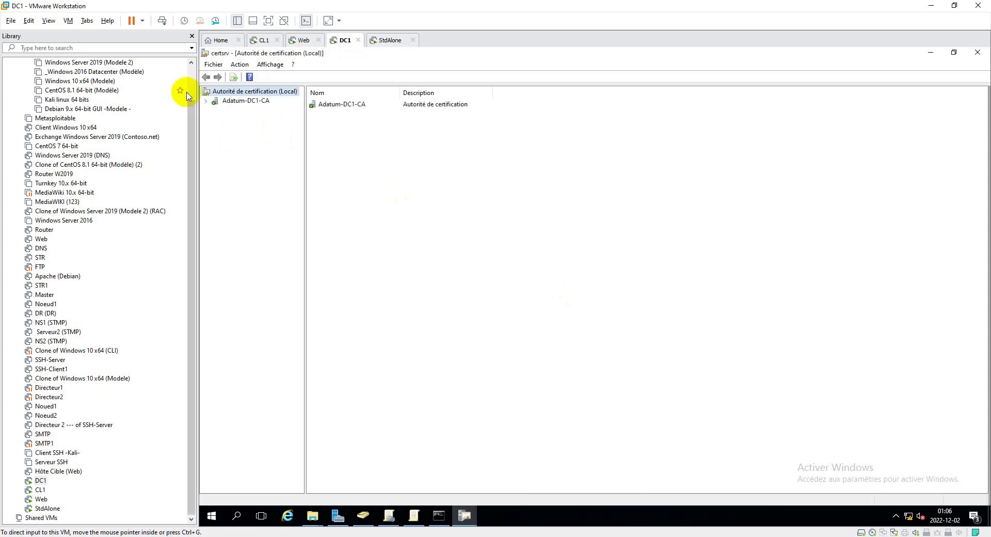
pyautogui.click(206, 101)
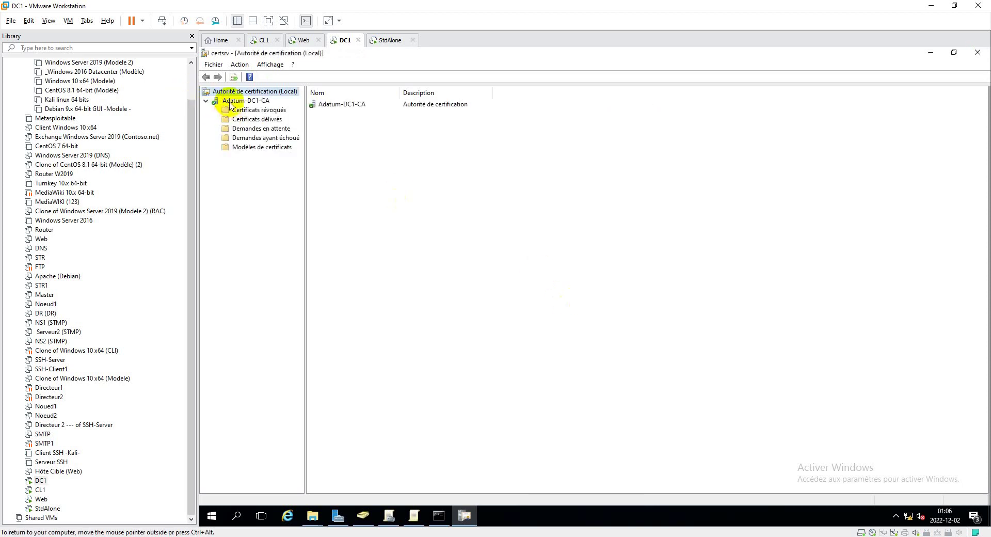
pyautogui.click(227, 101)
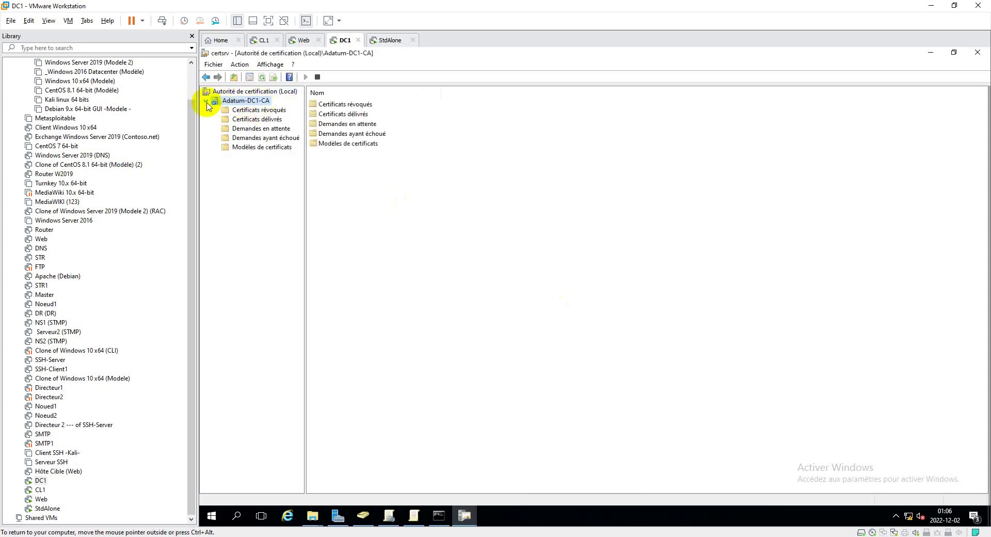